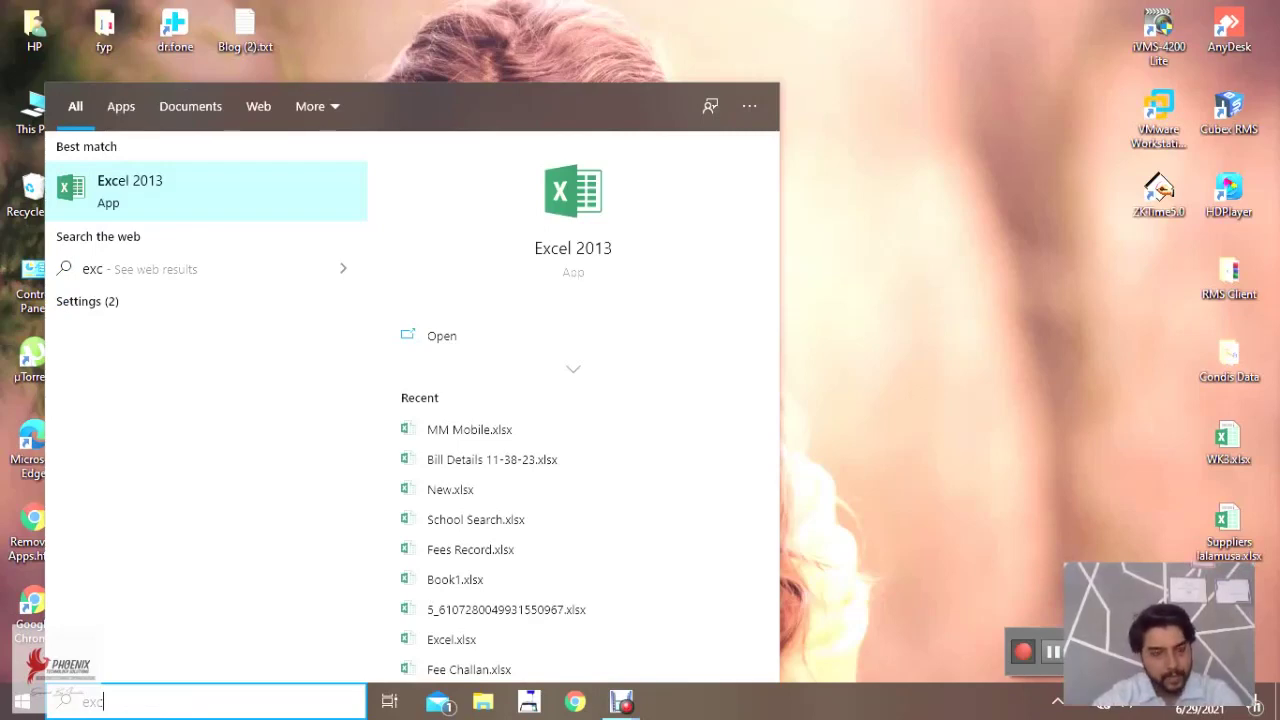
# - Launch Excel 2013 from the Windows search results for 'exc'
pyautogui.press('Return')
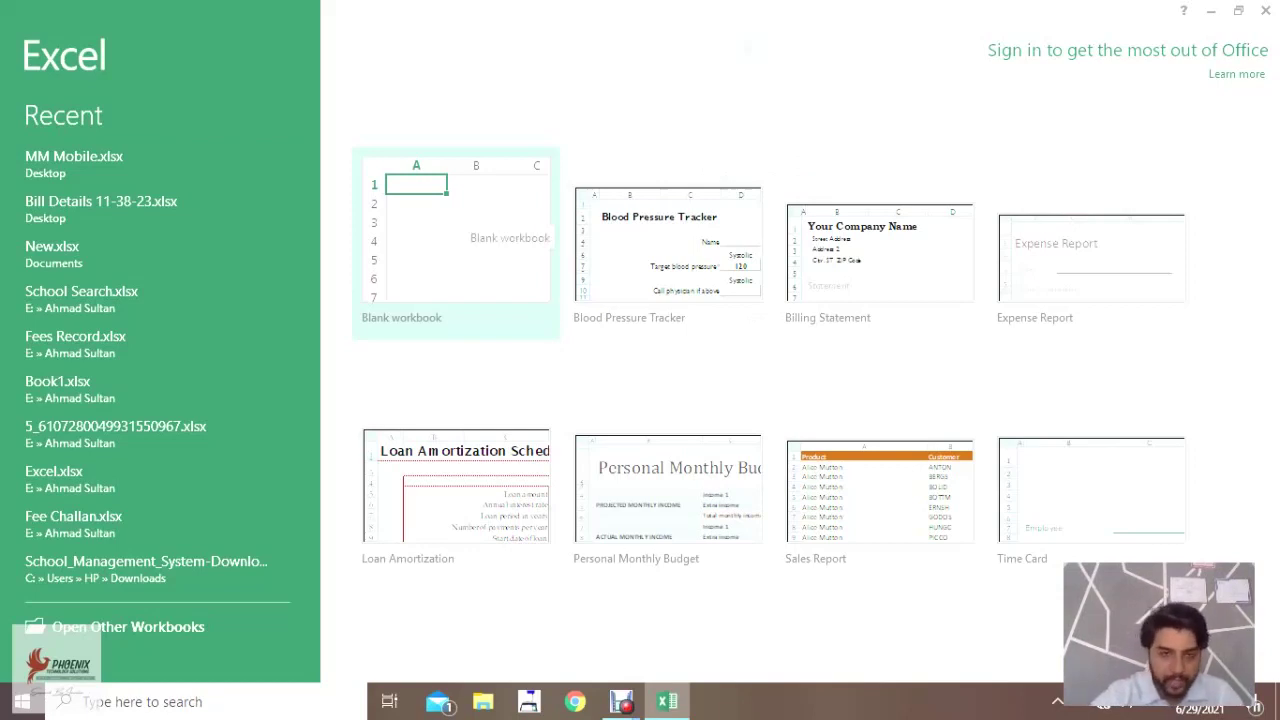
# - Create a blank workbook and select columns B, D and F in turn
pyautogui.click(456, 240)
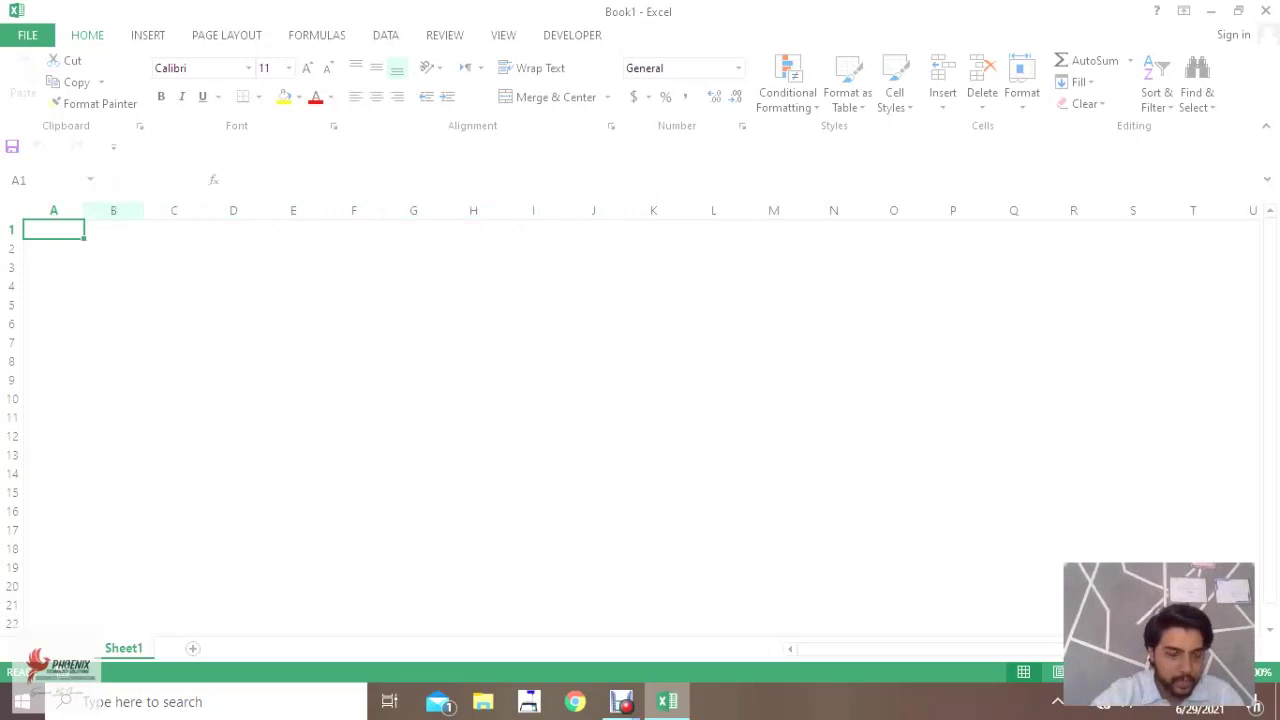
pyautogui.click(113, 210)
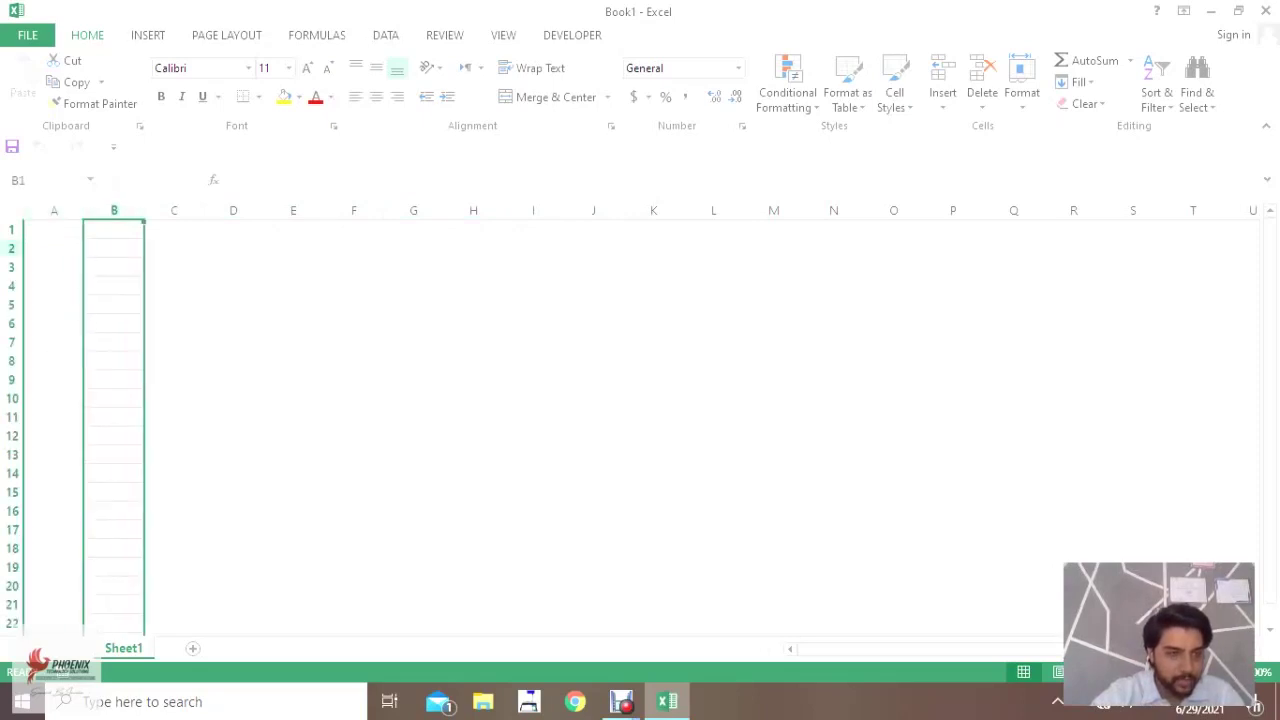
pyautogui.click(12, 248)
pyautogui.click(233, 210)
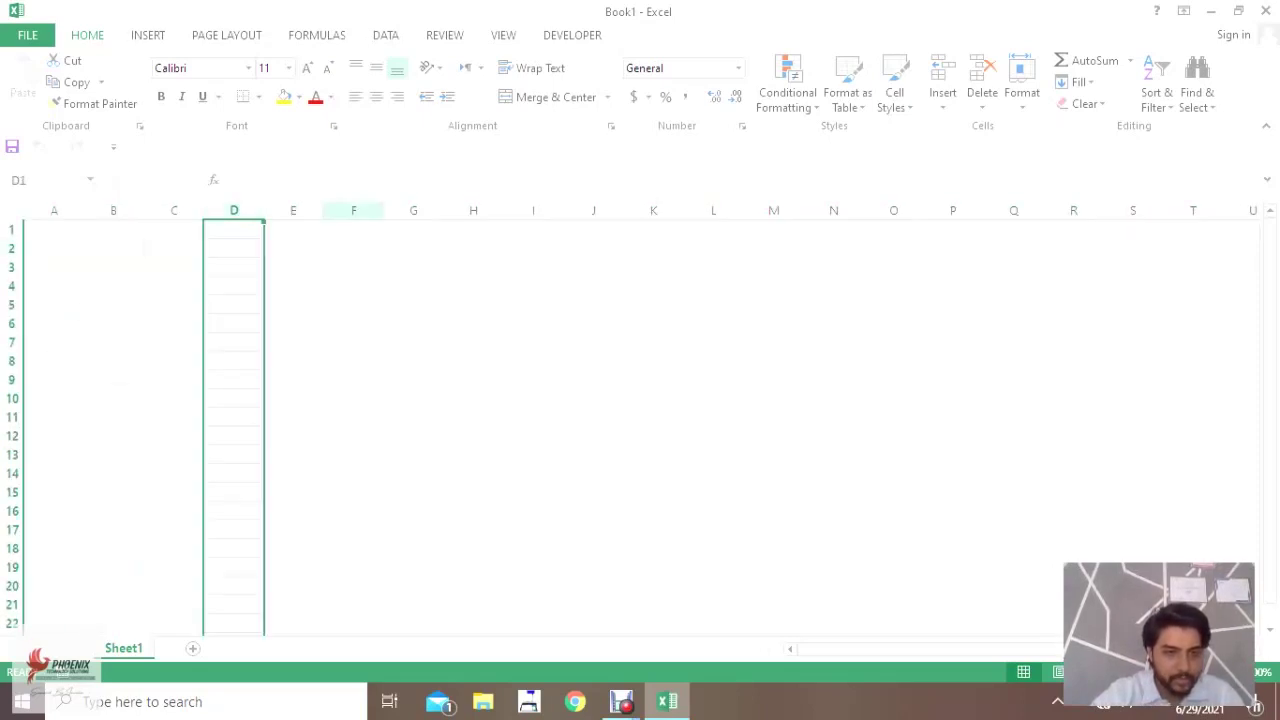
pyautogui.click(353, 210)
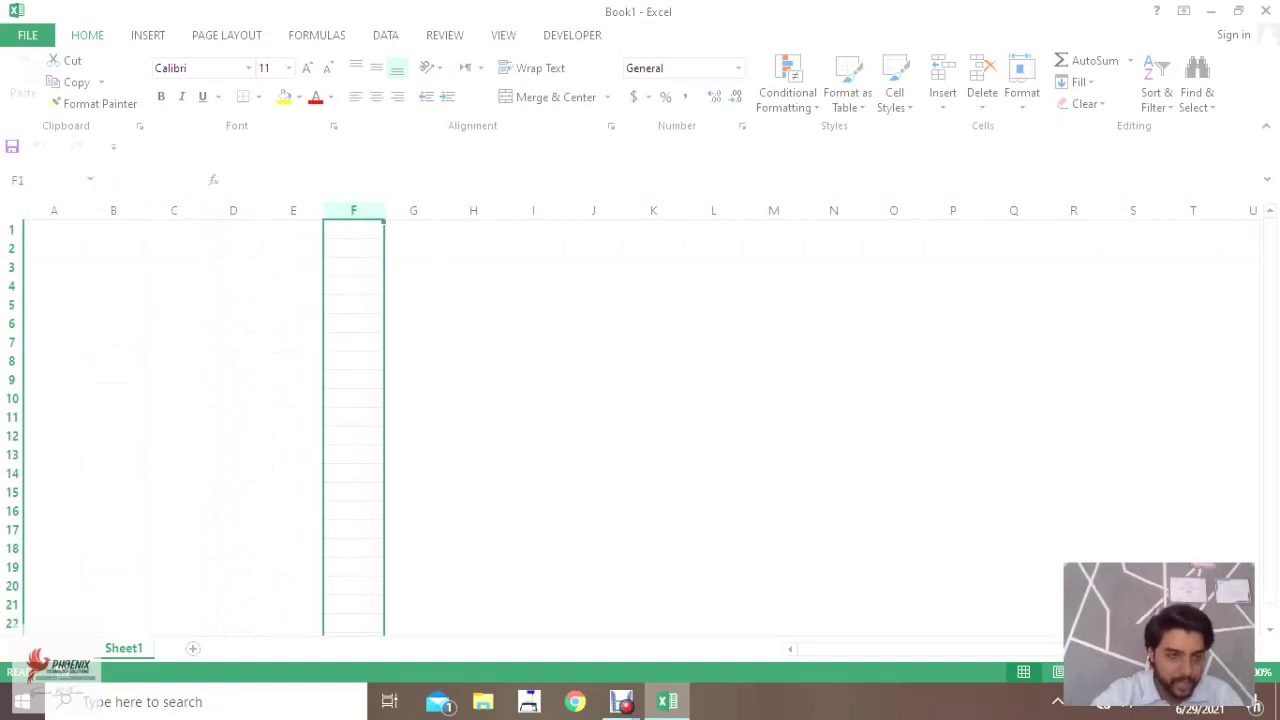
# - Select row 2, then cells G7, G5 and H9, pointing out G5's address in the Name Box
pyautogui.click(12, 248)
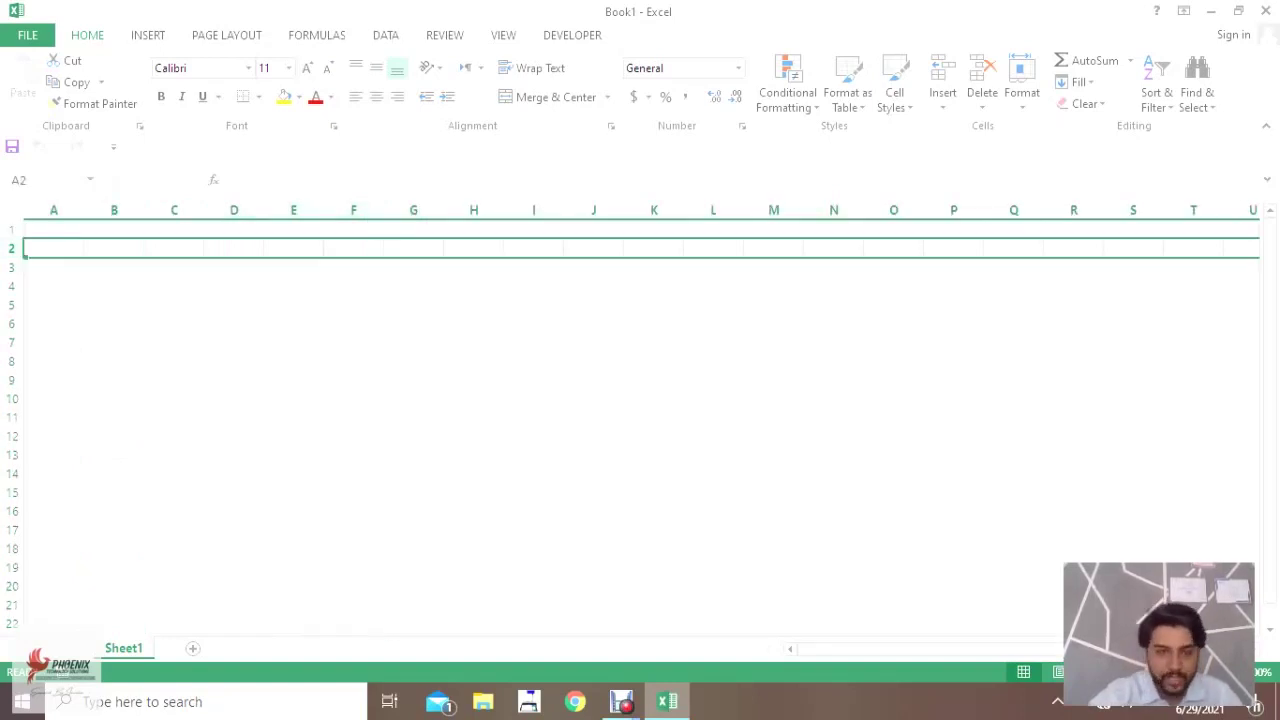
pyautogui.click(413, 341)
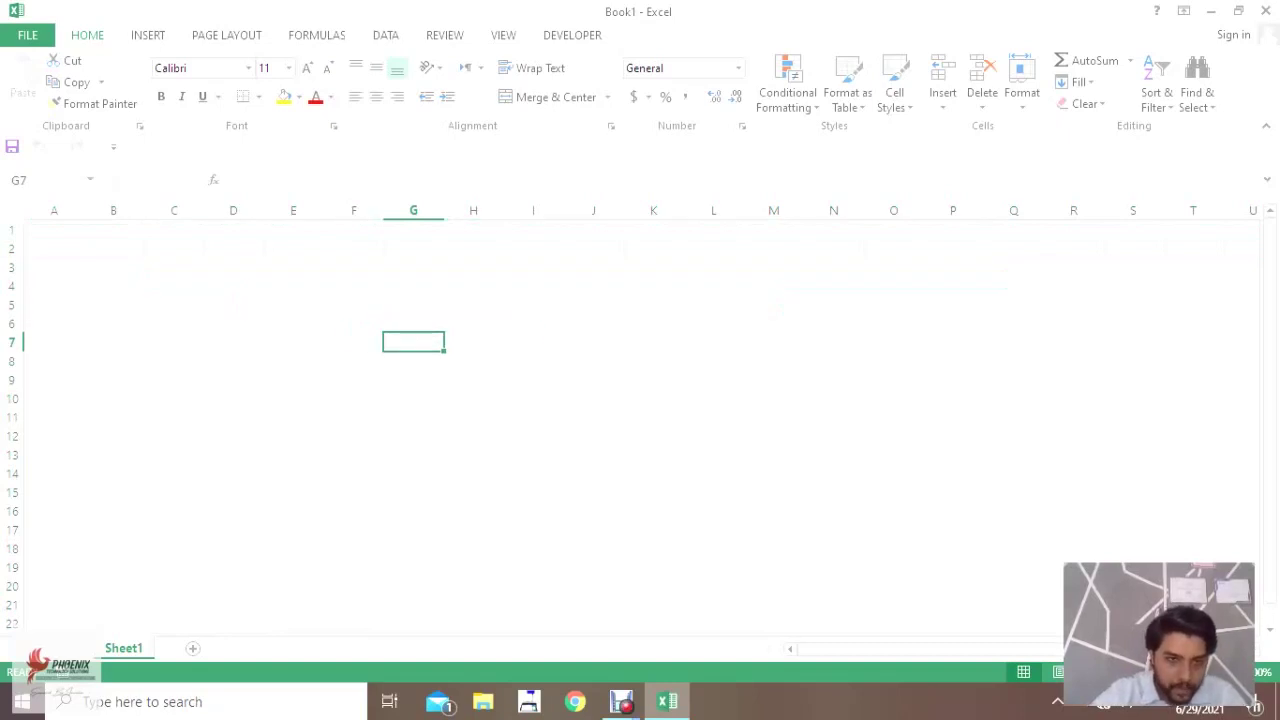
pyautogui.click(413, 304)
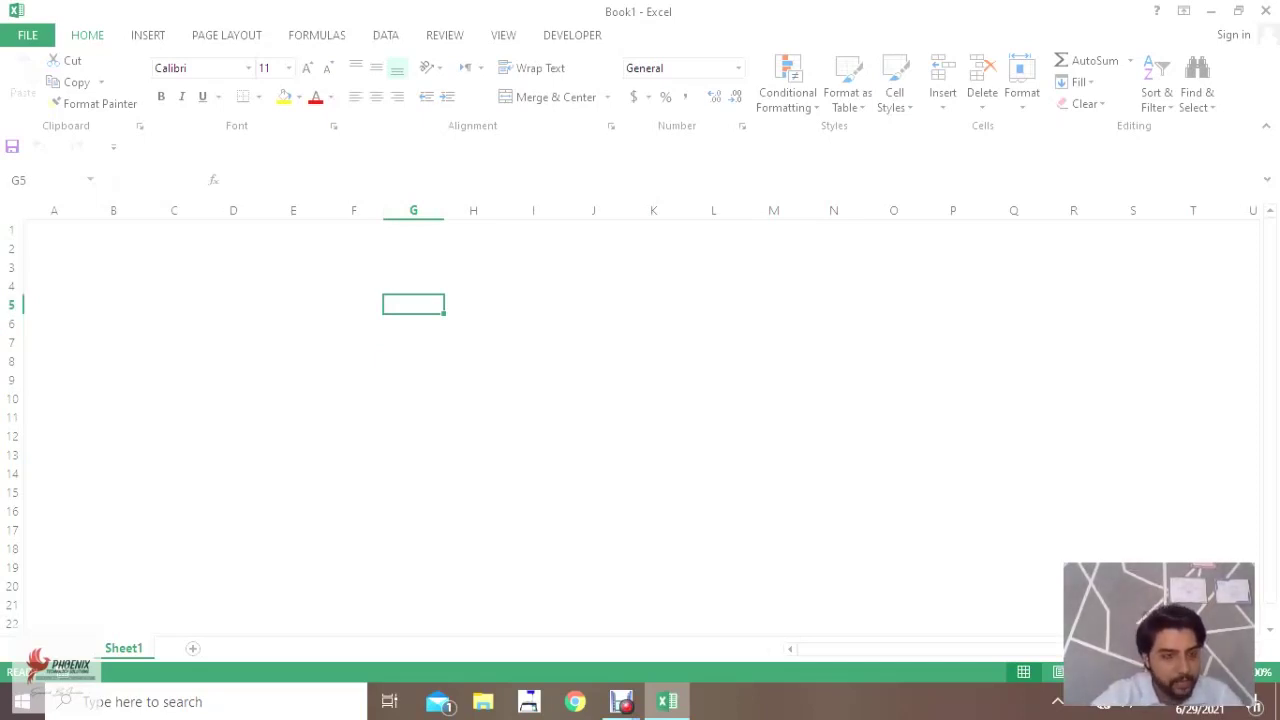
pyautogui.click(19, 179)
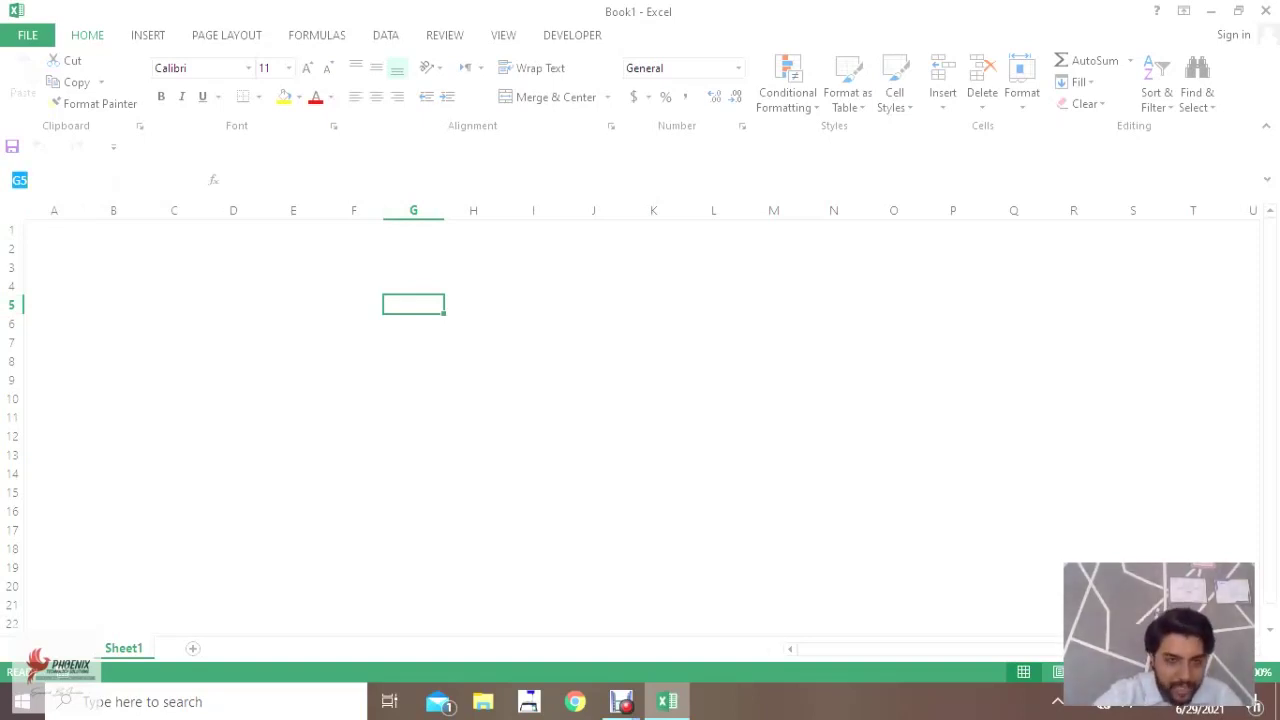
pyautogui.click(28, 180)
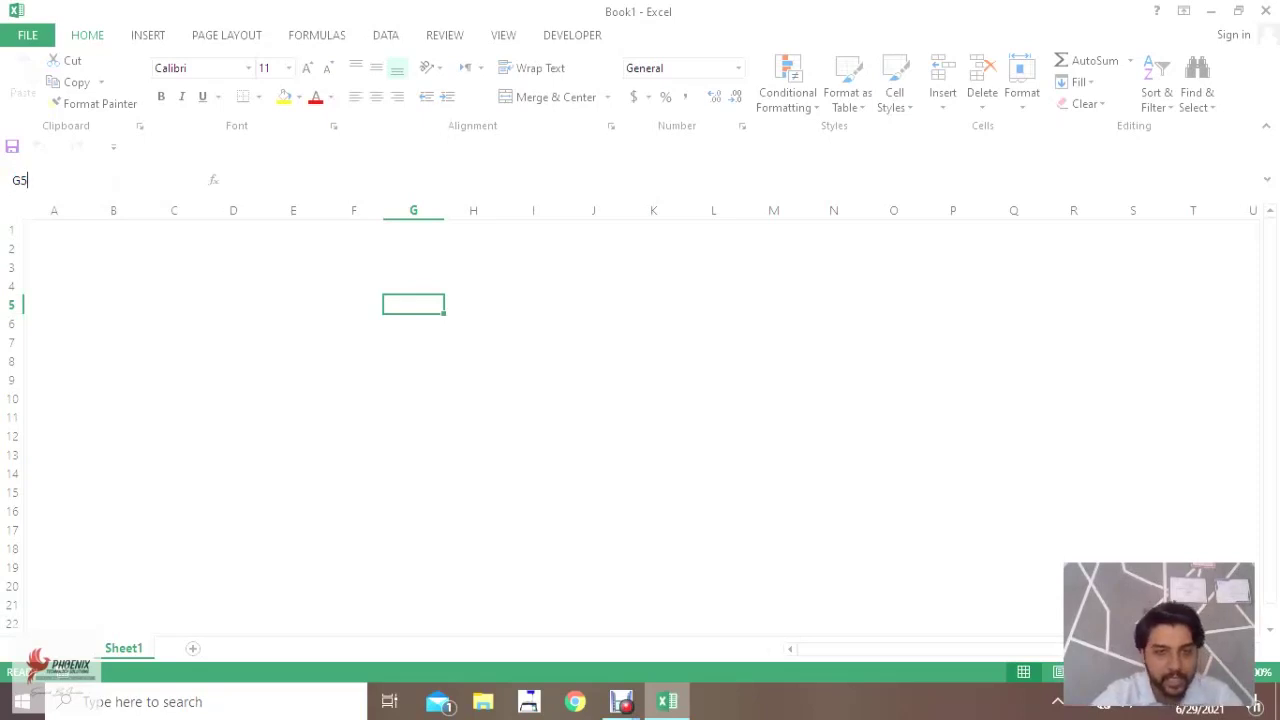
pyautogui.write('I')
pyautogui.click(473, 379)
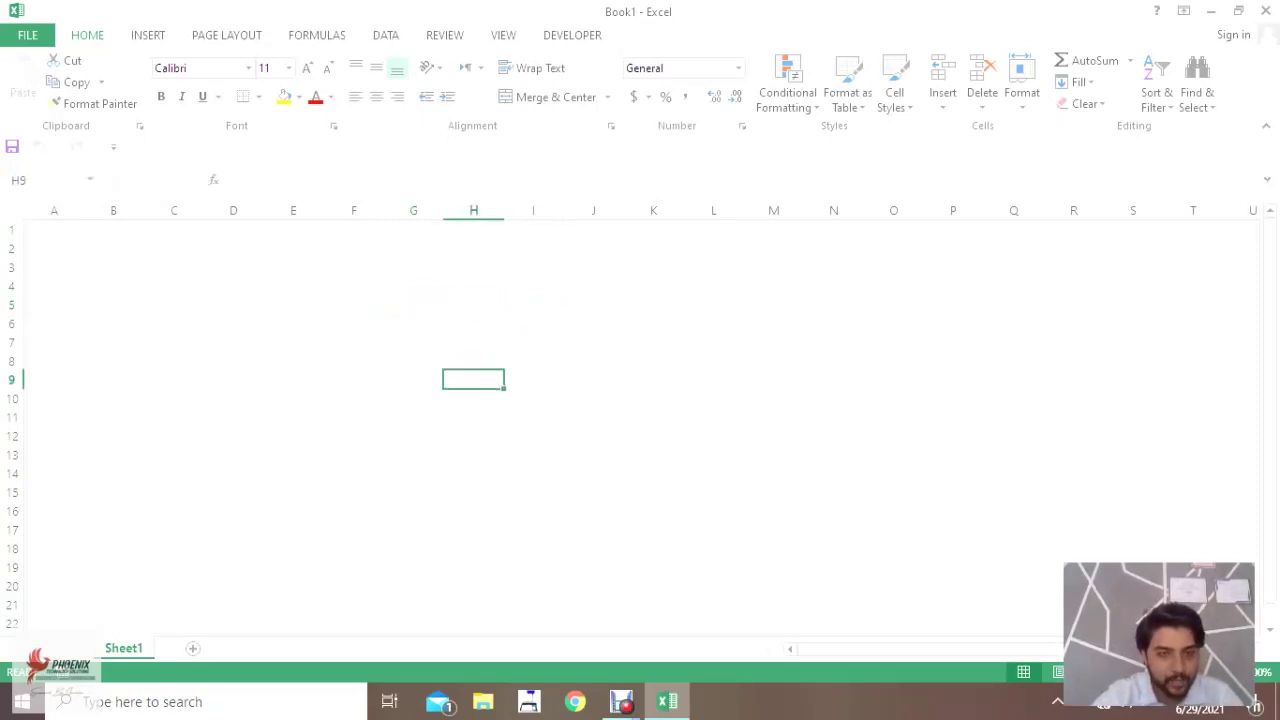
pyautogui.press('Left')
pyautogui.press('Up')
pyautogui.press('Up')
pyautogui.press('Up')
pyautogui.press('Left')
pyautogui.click(353, 379)
pyautogui.click(533, 398)
pyautogui.click(533, 342)
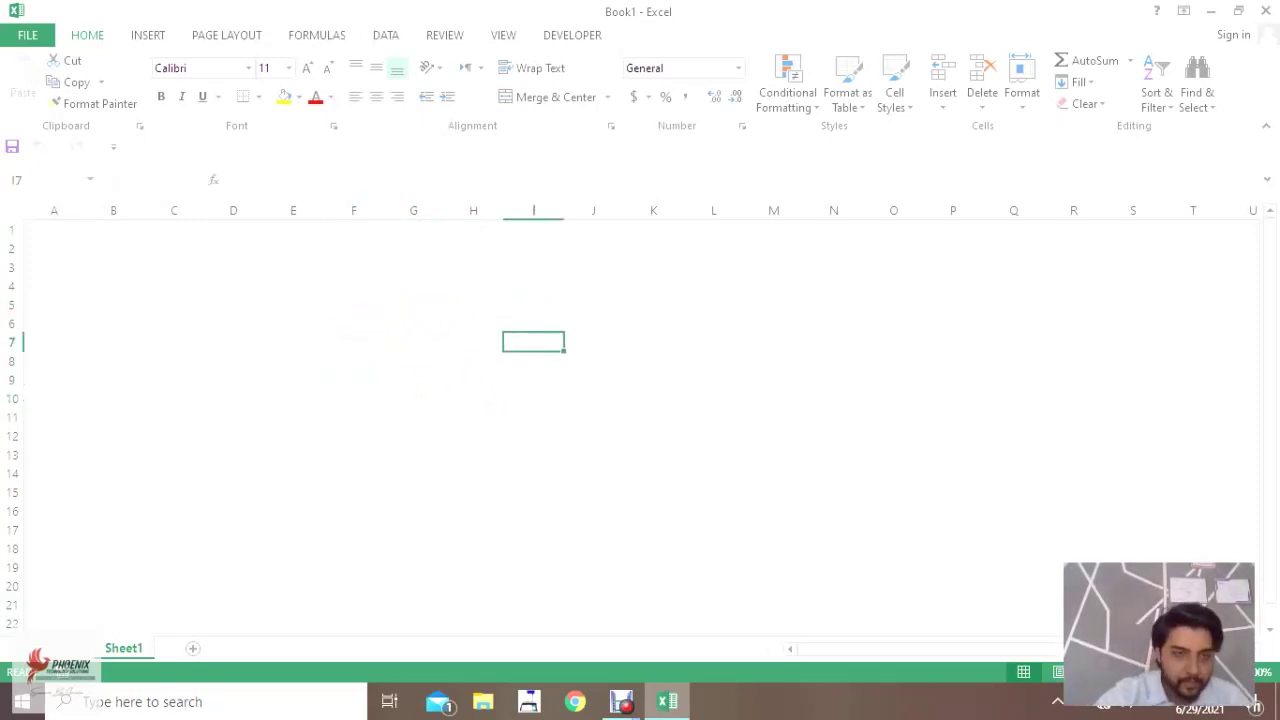
pyautogui.click(246, 179)
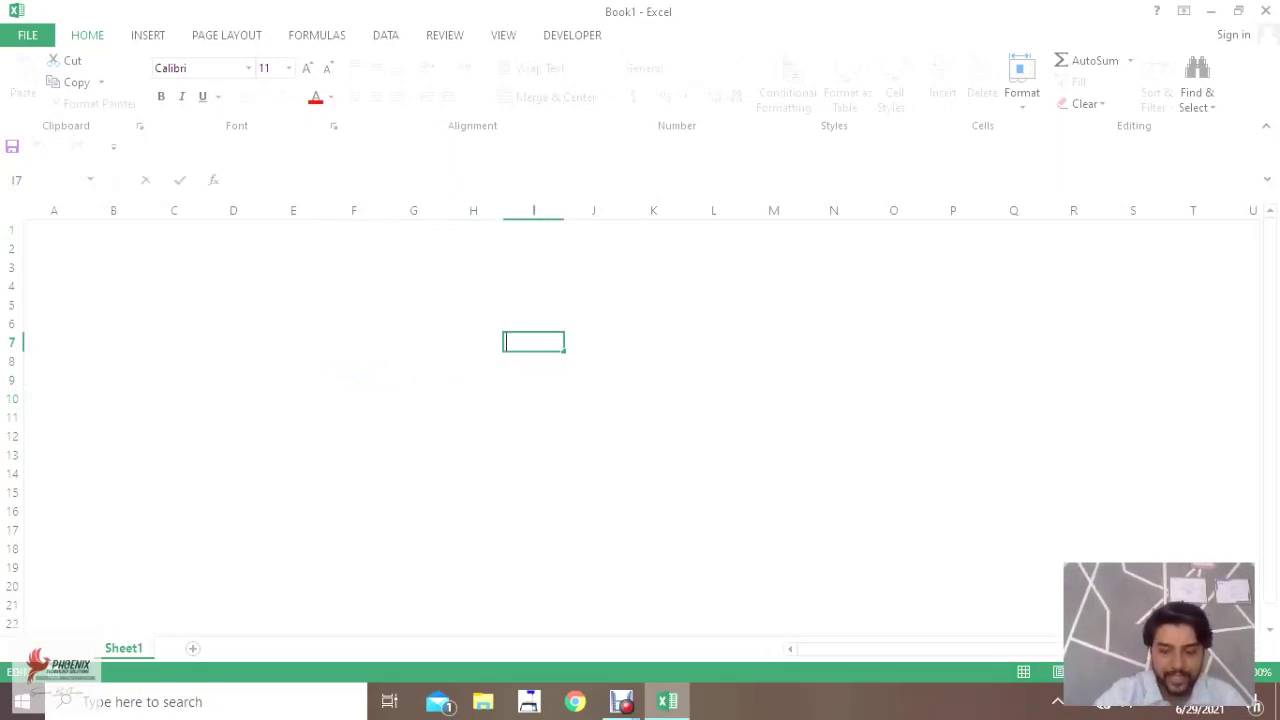
pyautogui.write('45455')
pyautogui.press('BackSpace')
pyautogui.press('BackSpace')
pyautogui.press('BackSpace')
pyautogui.press('BackSpace')
pyautogui.press('BackSpace')
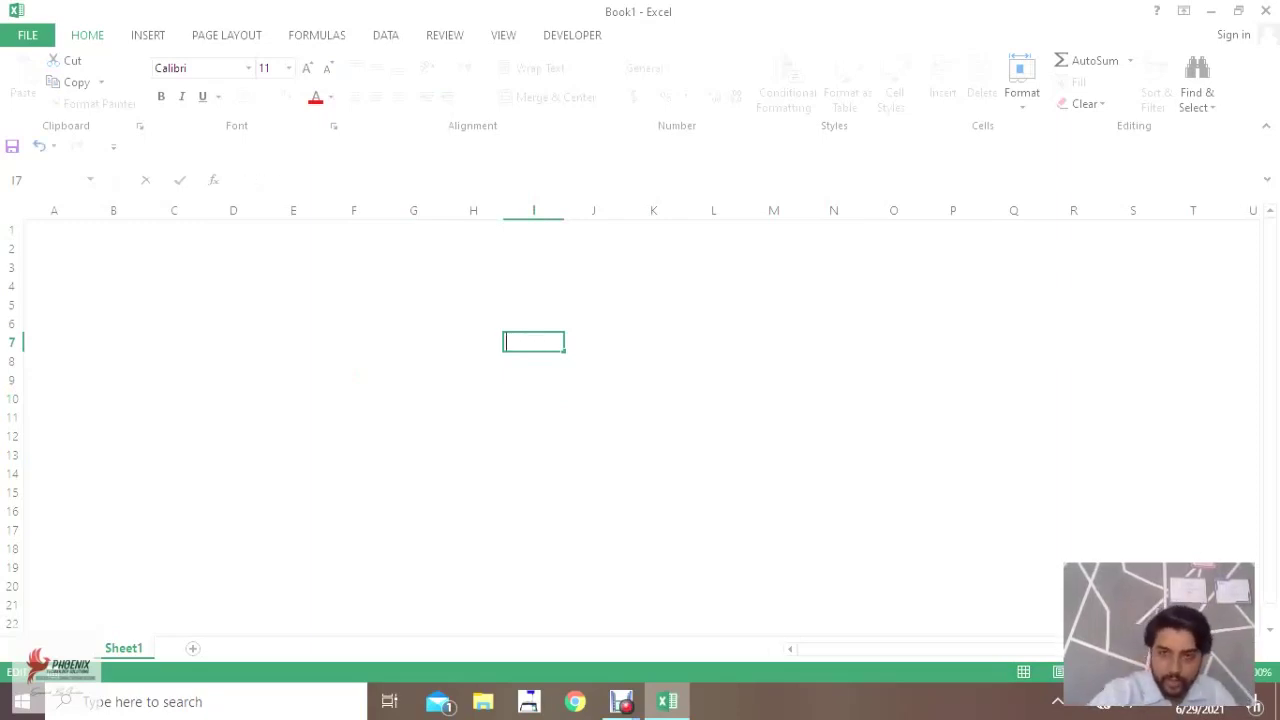
pyautogui.click(353, 361)
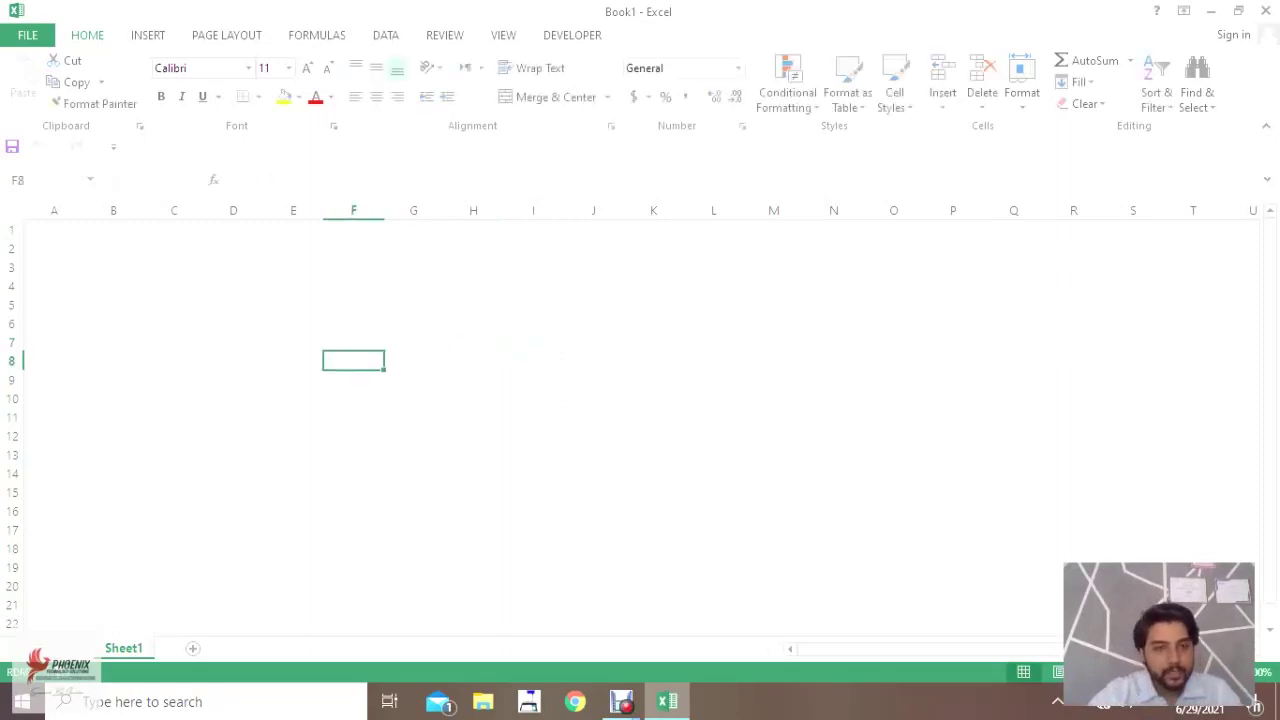
pyautogui.click(413, 304)
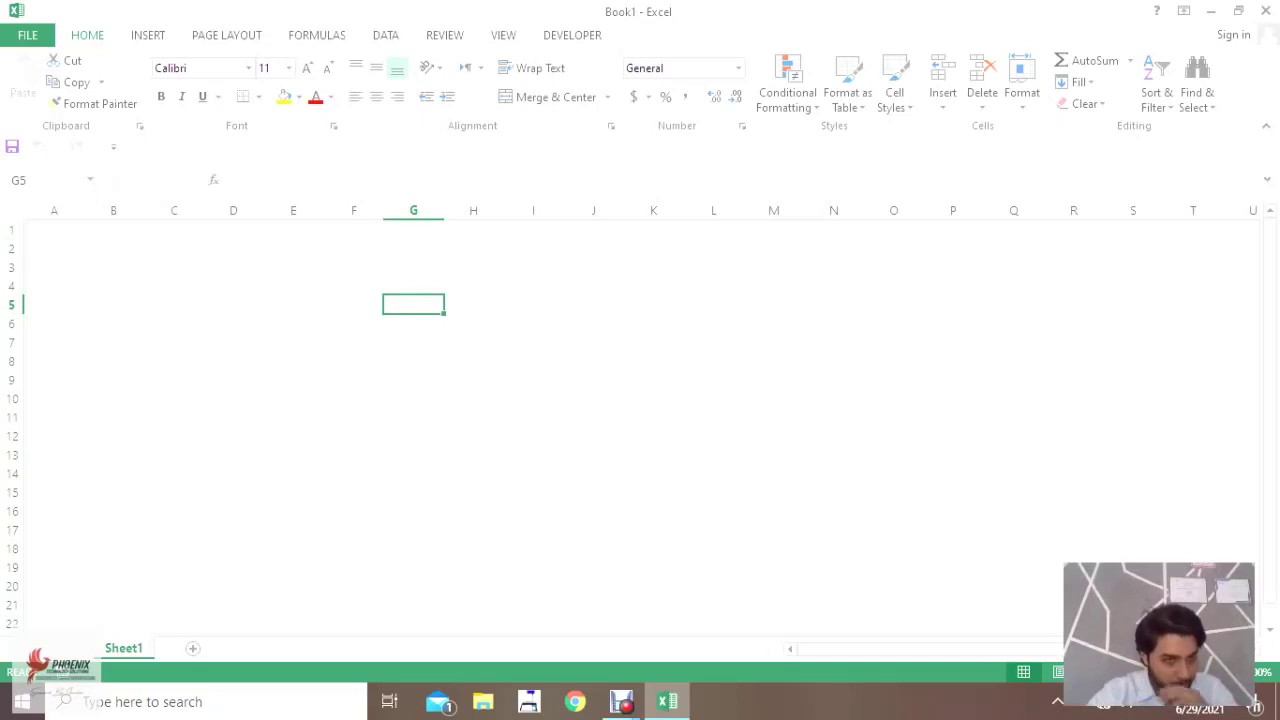
pyautogui.click(293, 286)
pyautogui.click(293, 267)
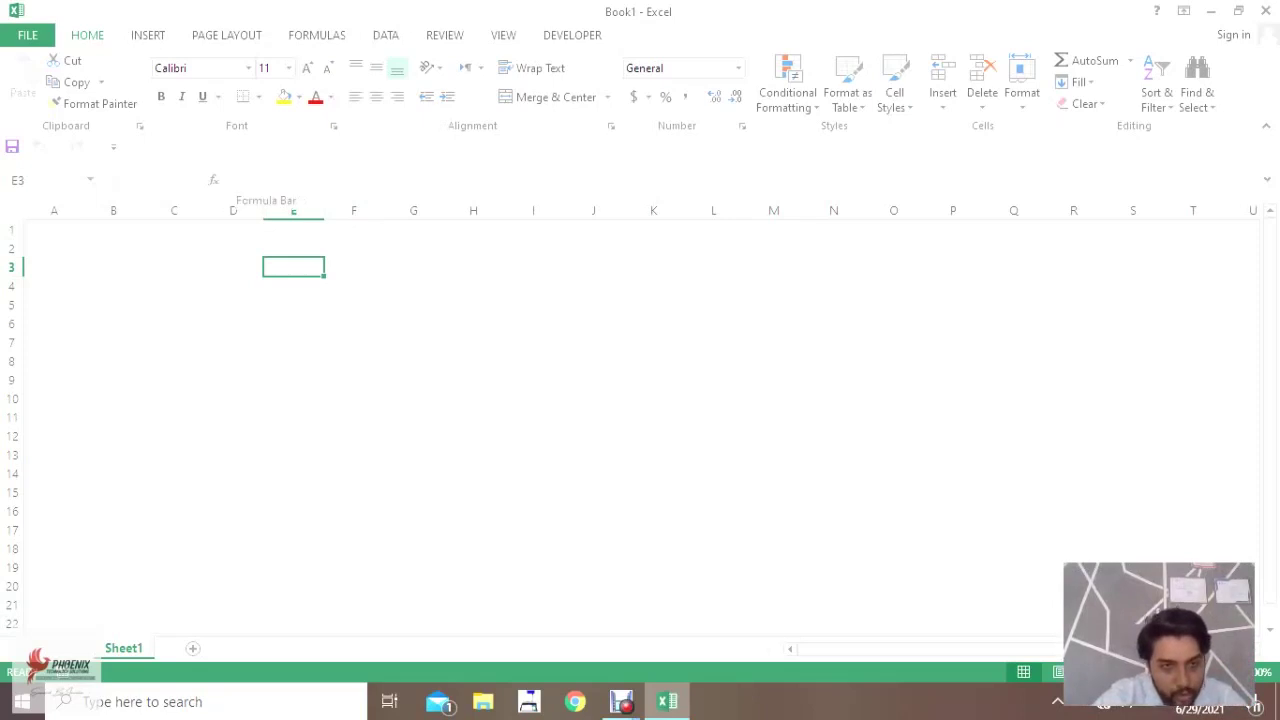
pyautogui.press('Down')
pyautogui.press('Down')
pyautogui.press('Down')
pyautogui.press('Down')
pyautogui.press('Up')
pyautogui.press('Up')
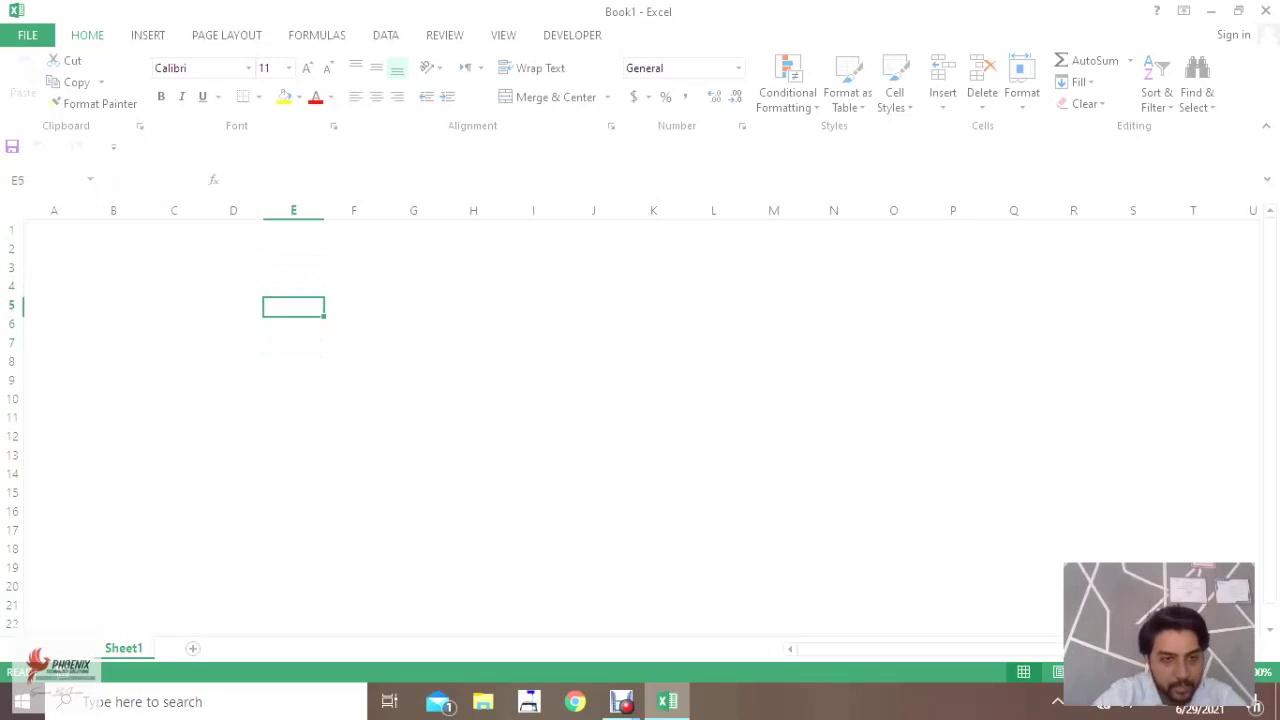
# - Enter 45 in cell F3 and 50 in cell F4
pyautogui.click(353, 266)
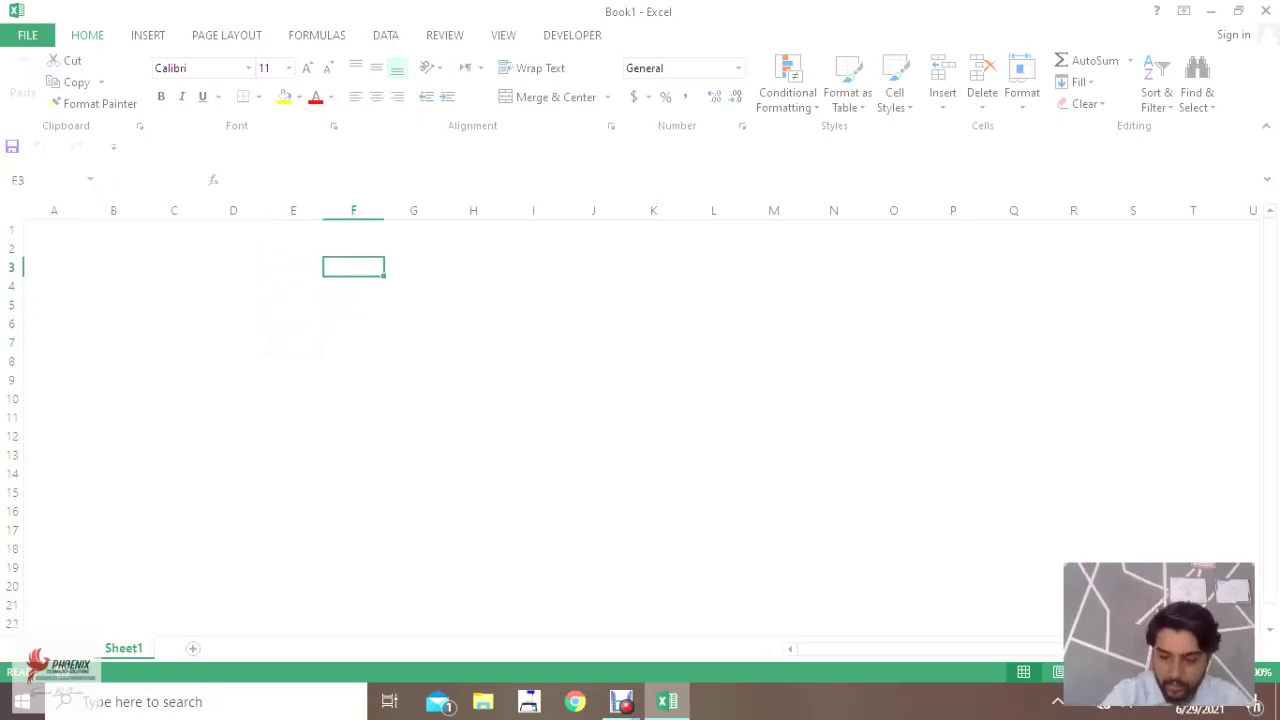
pyautogui.write('45')
pyautogui.press('Return')
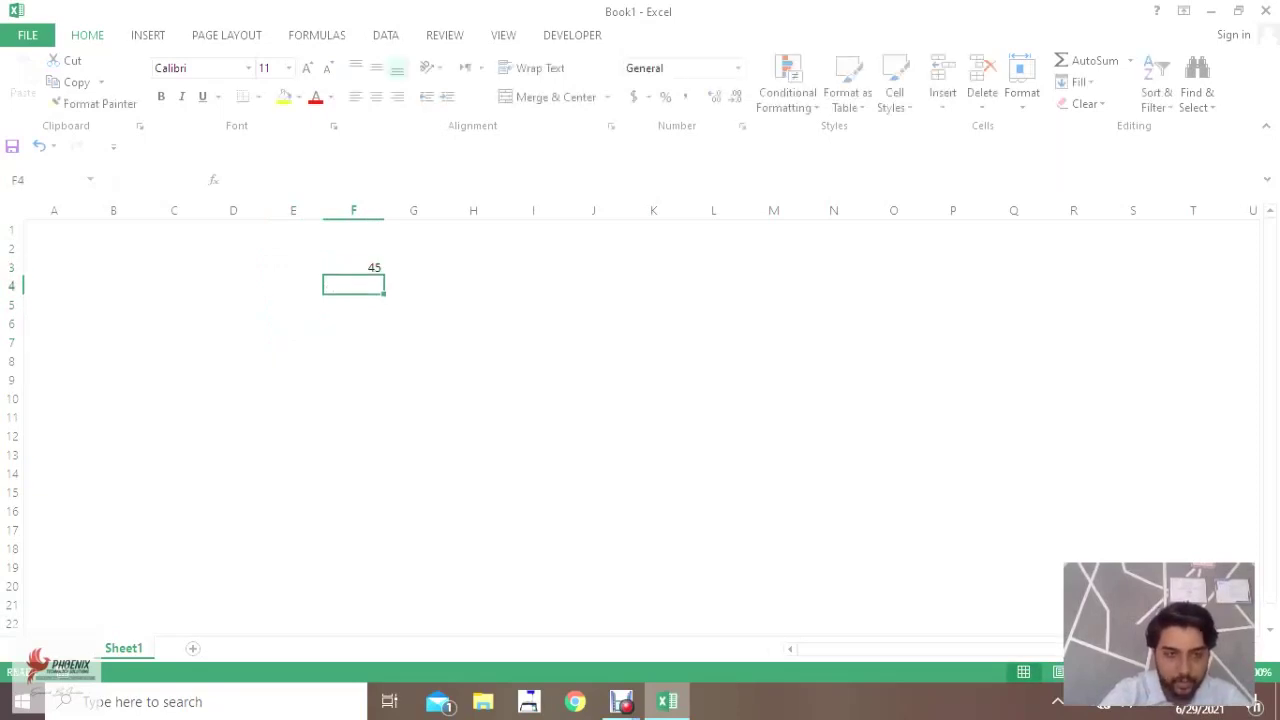
pyautogui.write('50')
pyautogui.press('Return')
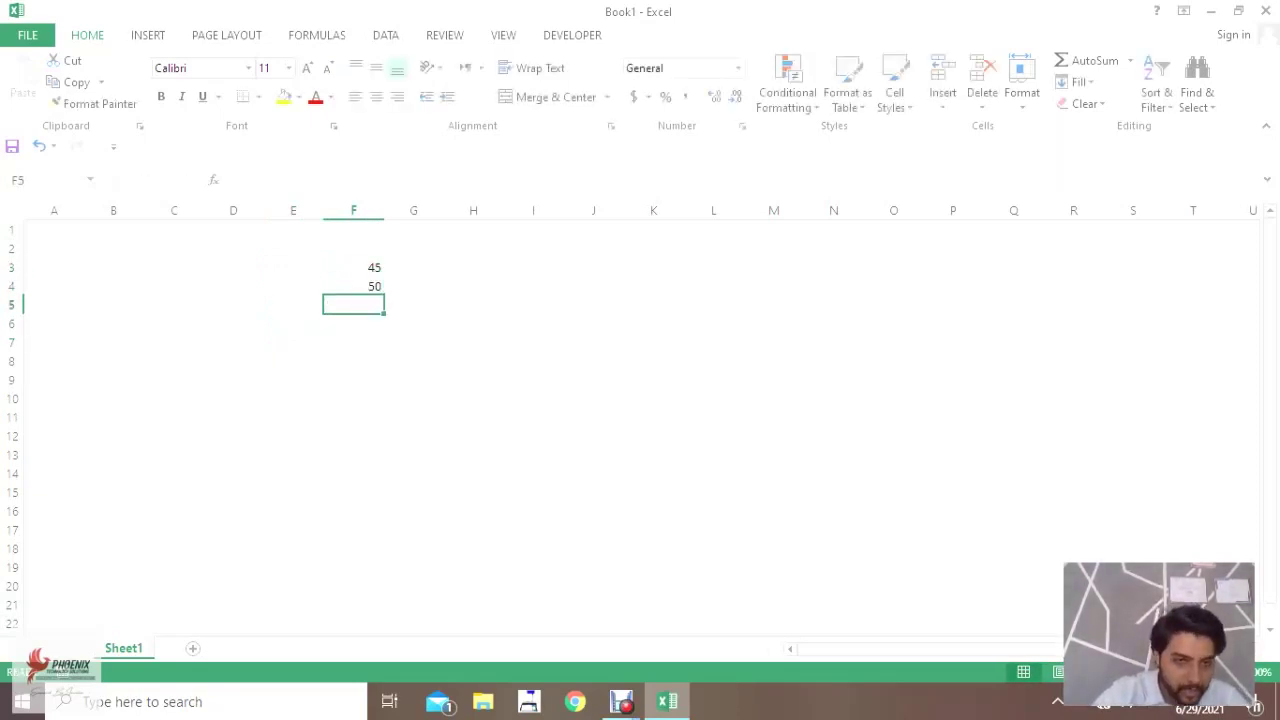
# - Enter the formula =F4+F3 in F5 so it shows 95
pyautogui.click(353, 318)
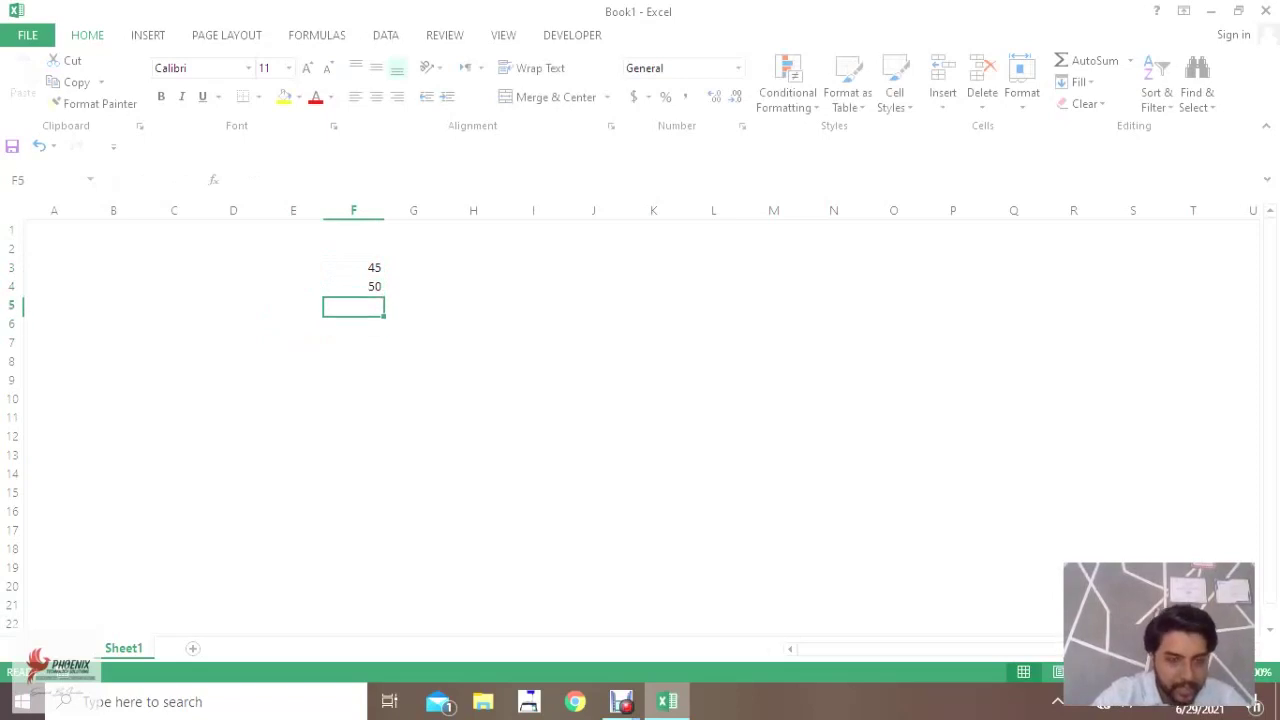
pyautogui.write('=')
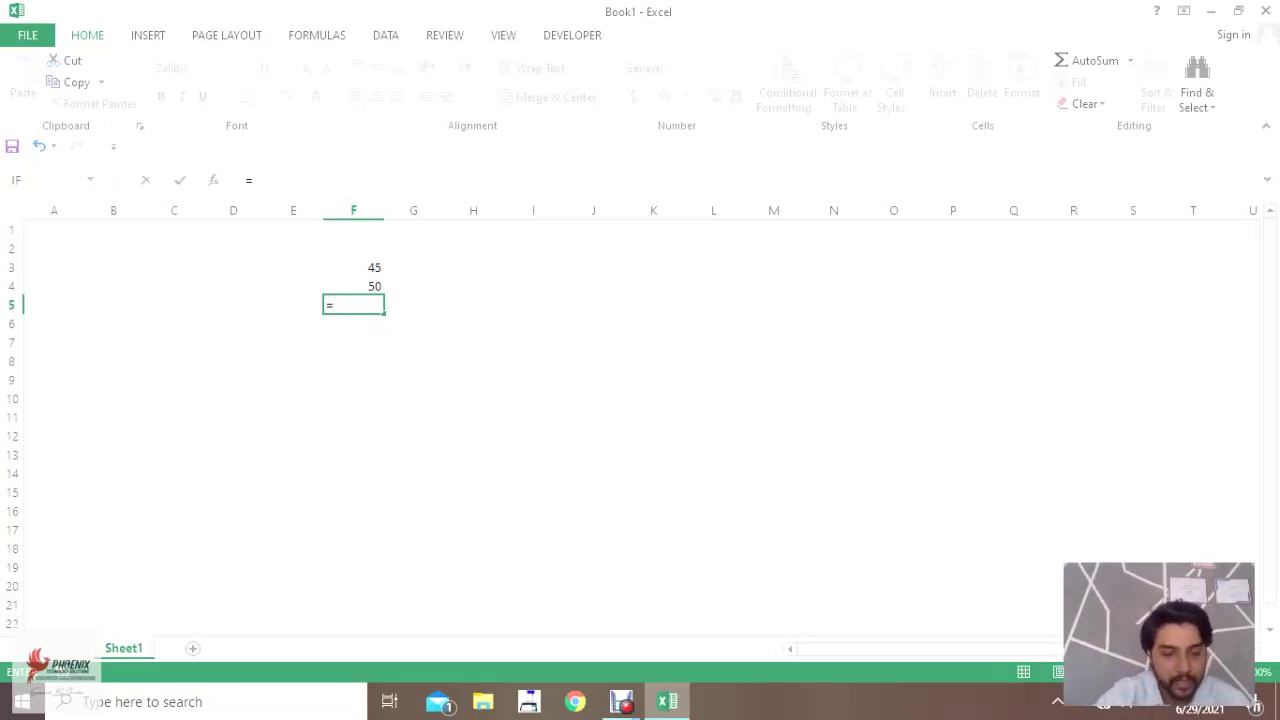
pyautogui.click(353, 286)
pyautogui.write('+')
pyautogui.click(353, 267)
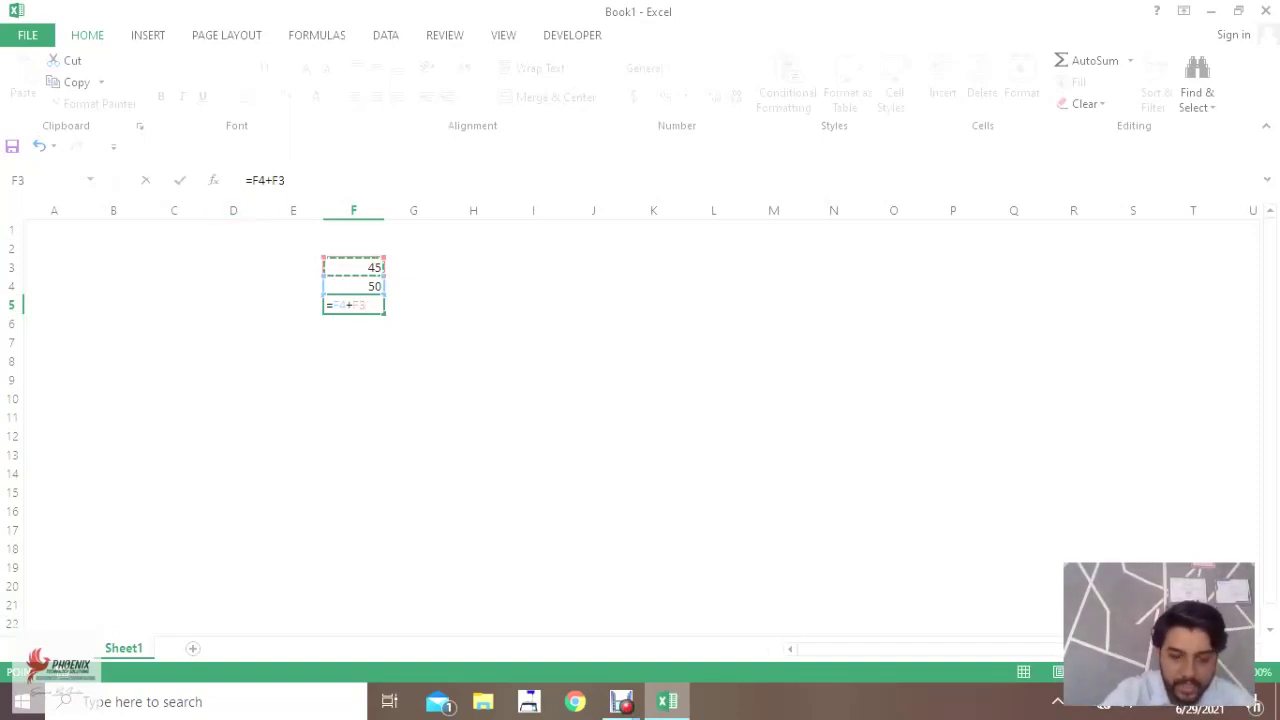
pyautogui.press('Return')
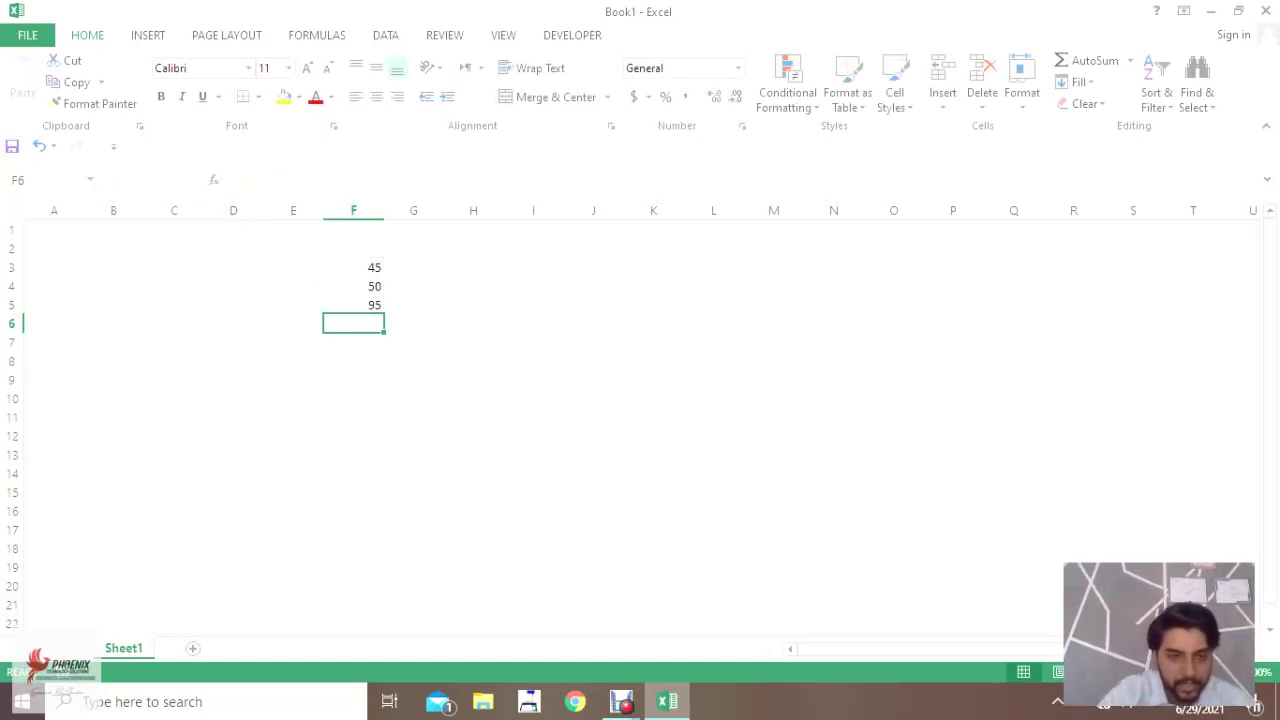
# - Change the value in F3 from 45 to 10
pyautogui.click(353, 304)
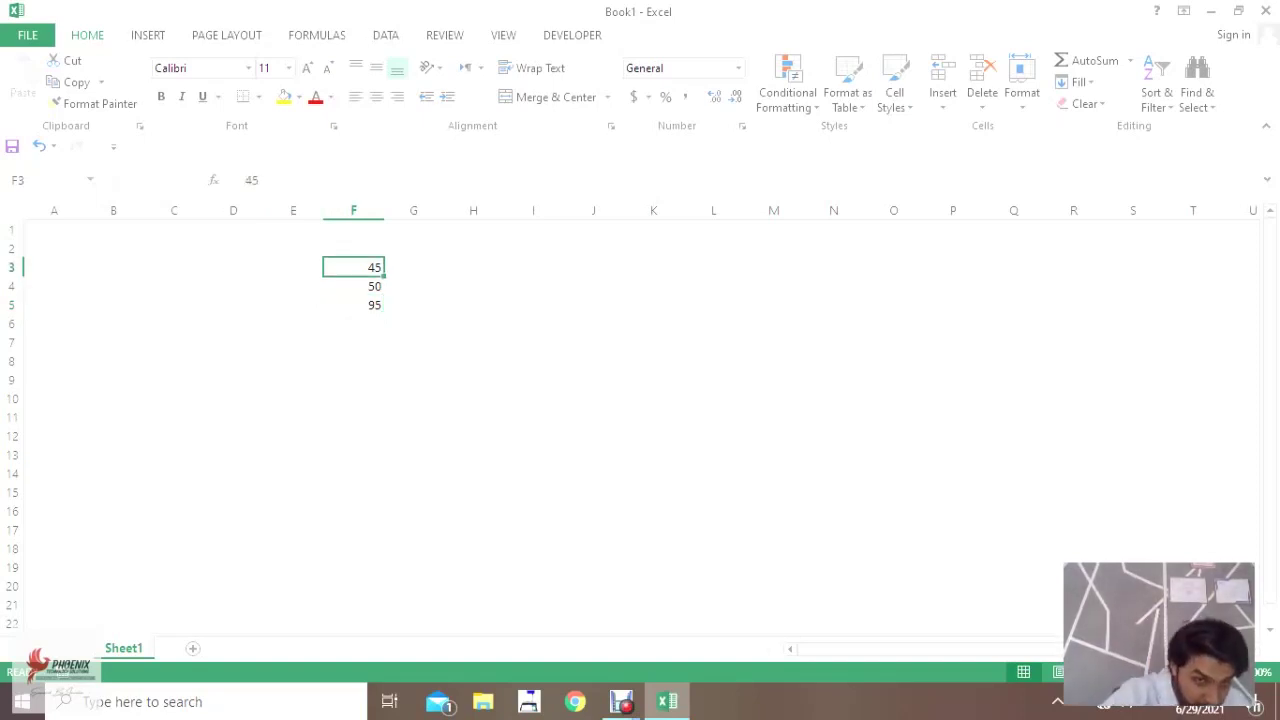
pyautogui.doubleClick(375, 267)
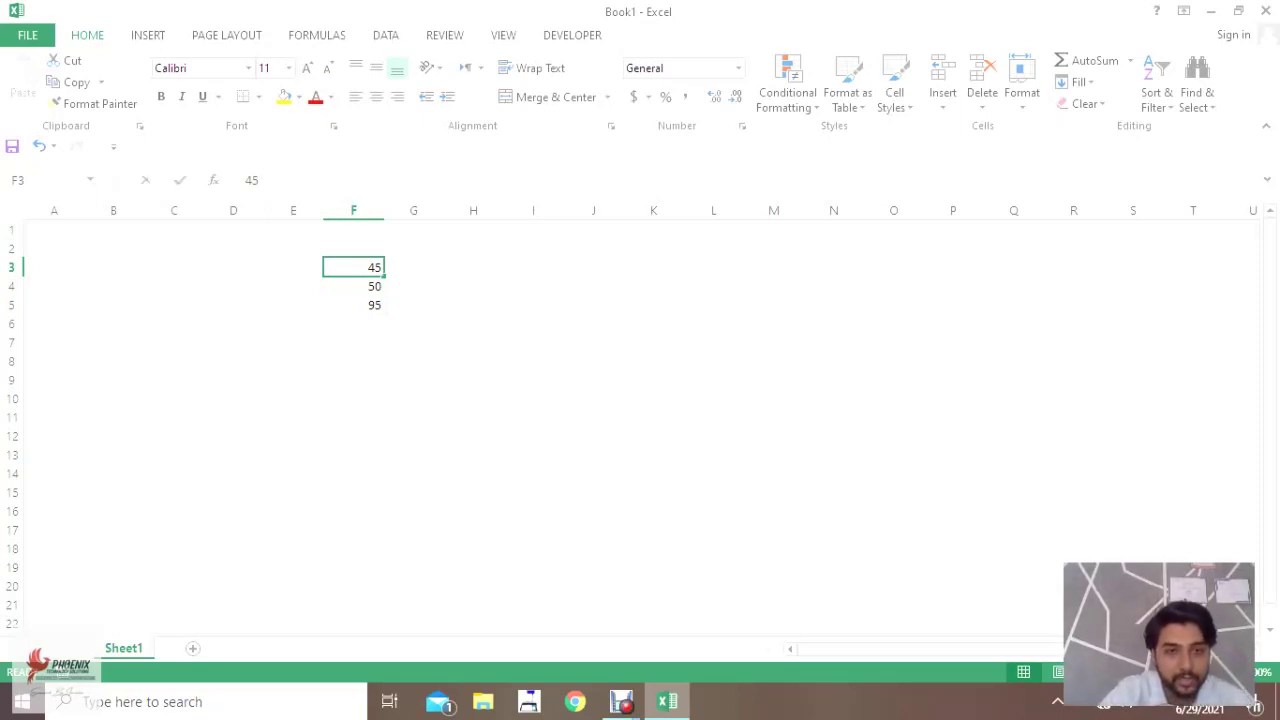
pyautogui.press('BackSpace')
pyautogui.press('BackSpace')
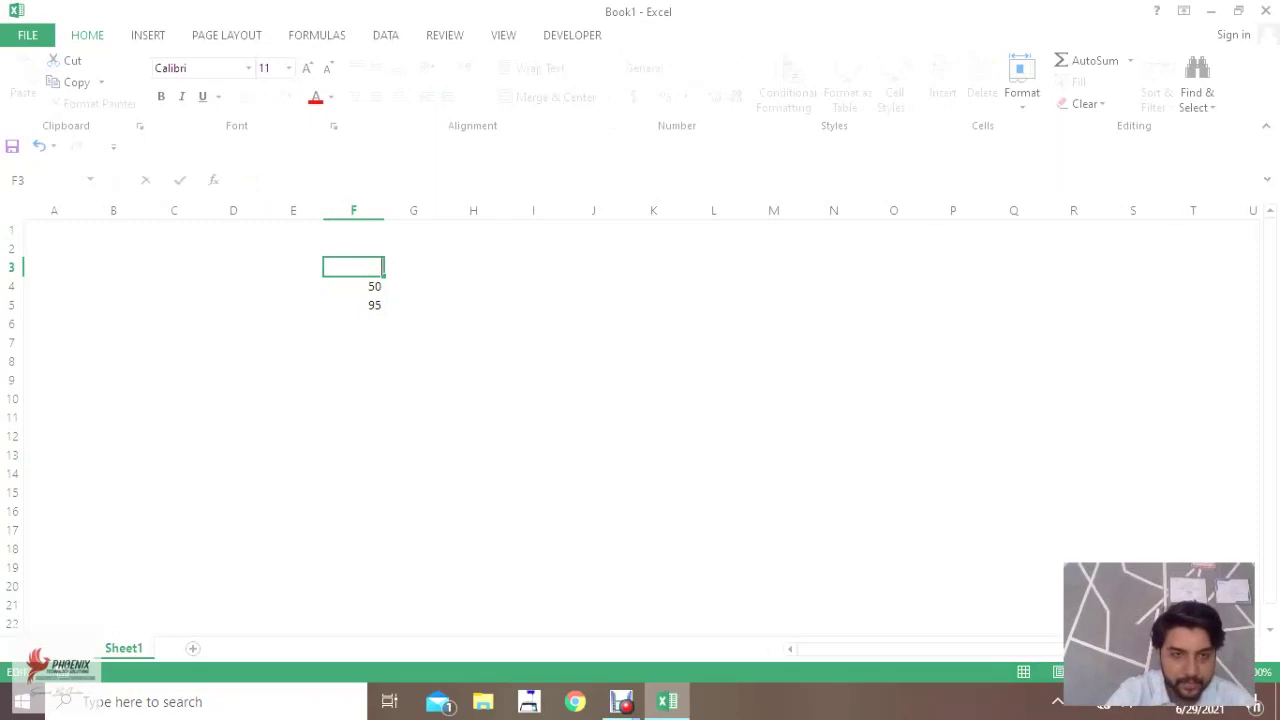
pyautogui.write('10')
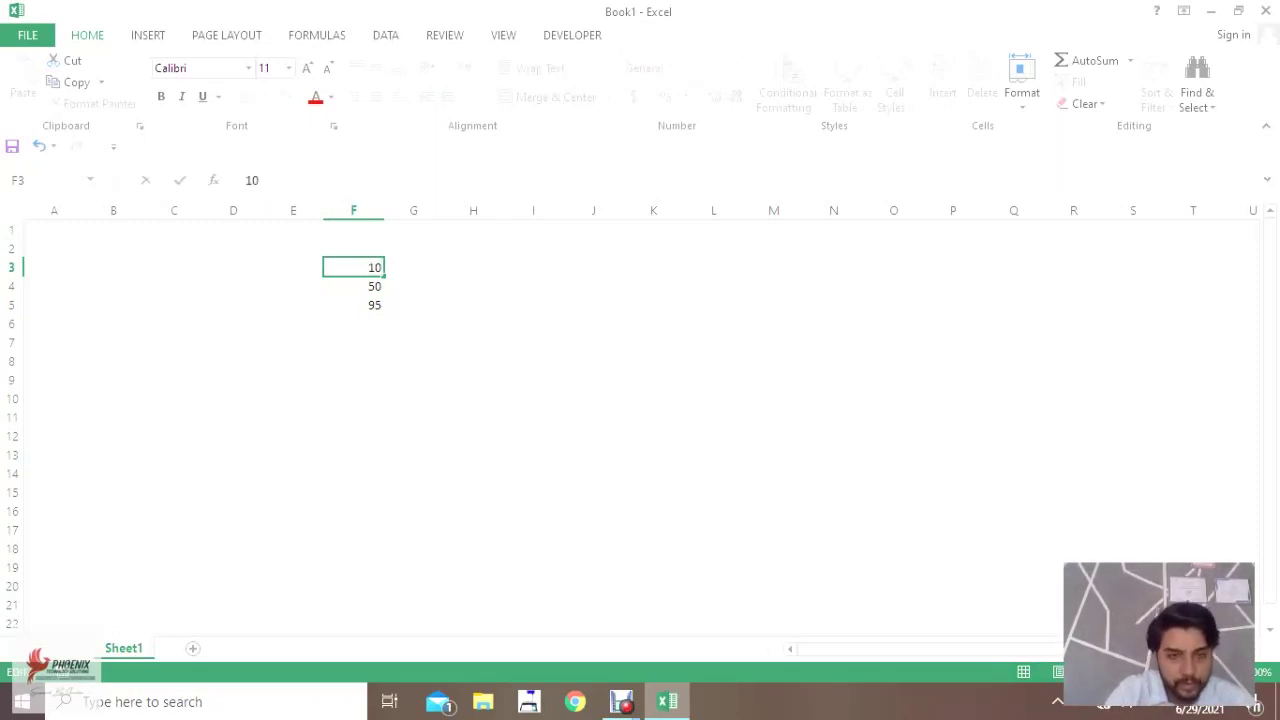
pyautogui.press('Return')
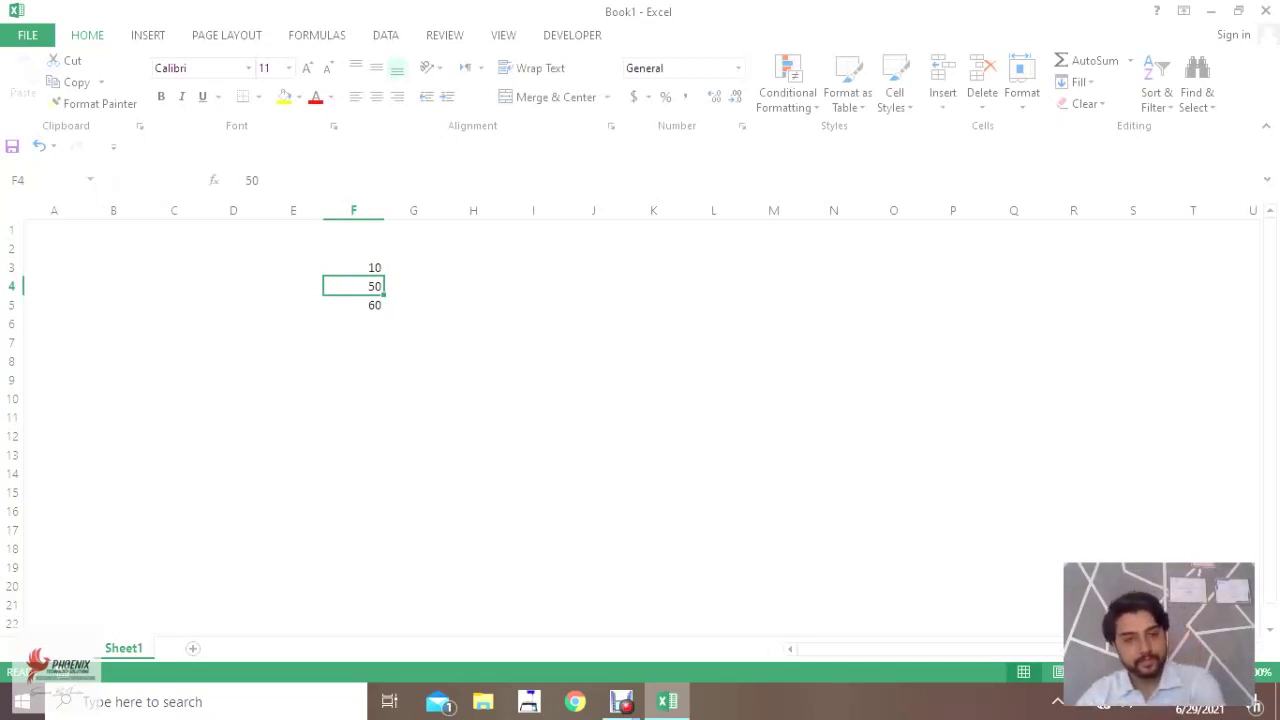
# - Delete the sum formula from F5, leaving the cell empty
pyautogui.press('Down')
pyautogui.press('F2')
pyautogui.press('BackSpace')
pyautogui.press('BackSpace')
pyautogui.press('BackSpace')
pyautogui.click(353, 398)
pyautogui.click(353, 417)
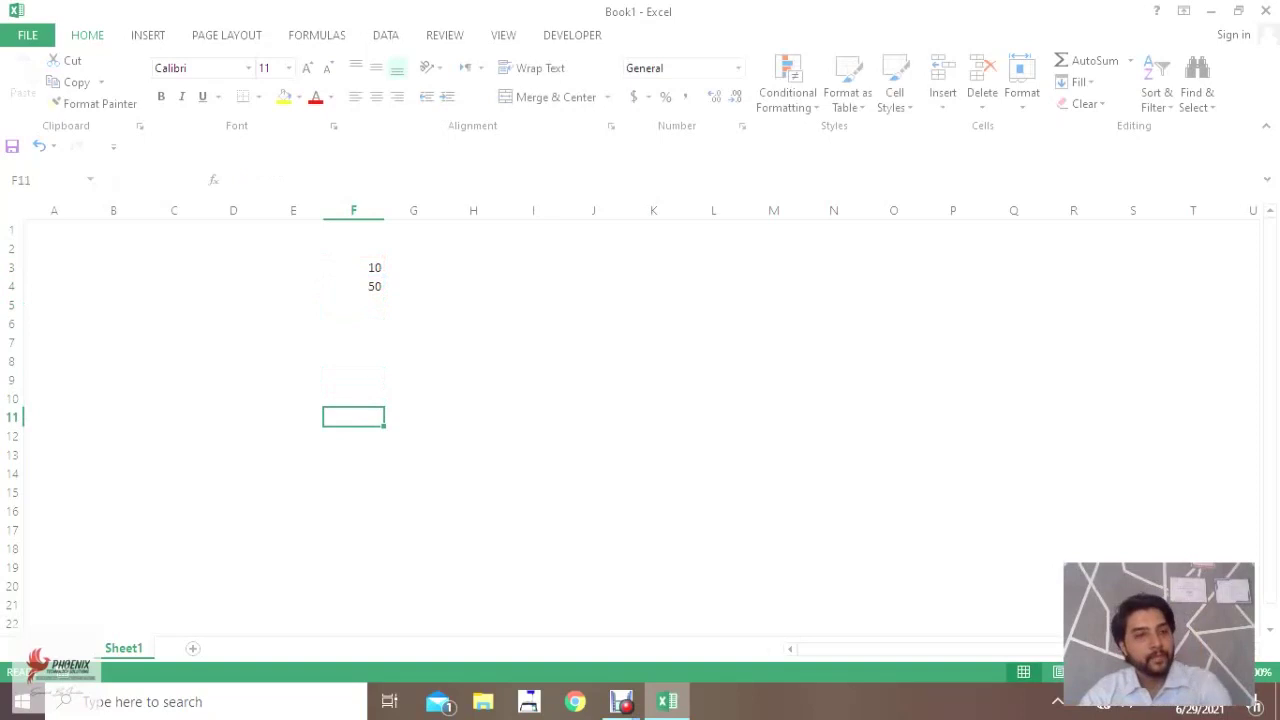
# - Type 'MS excel' into H8 and widen column H to fit it
pyautogui.click(473, 360)
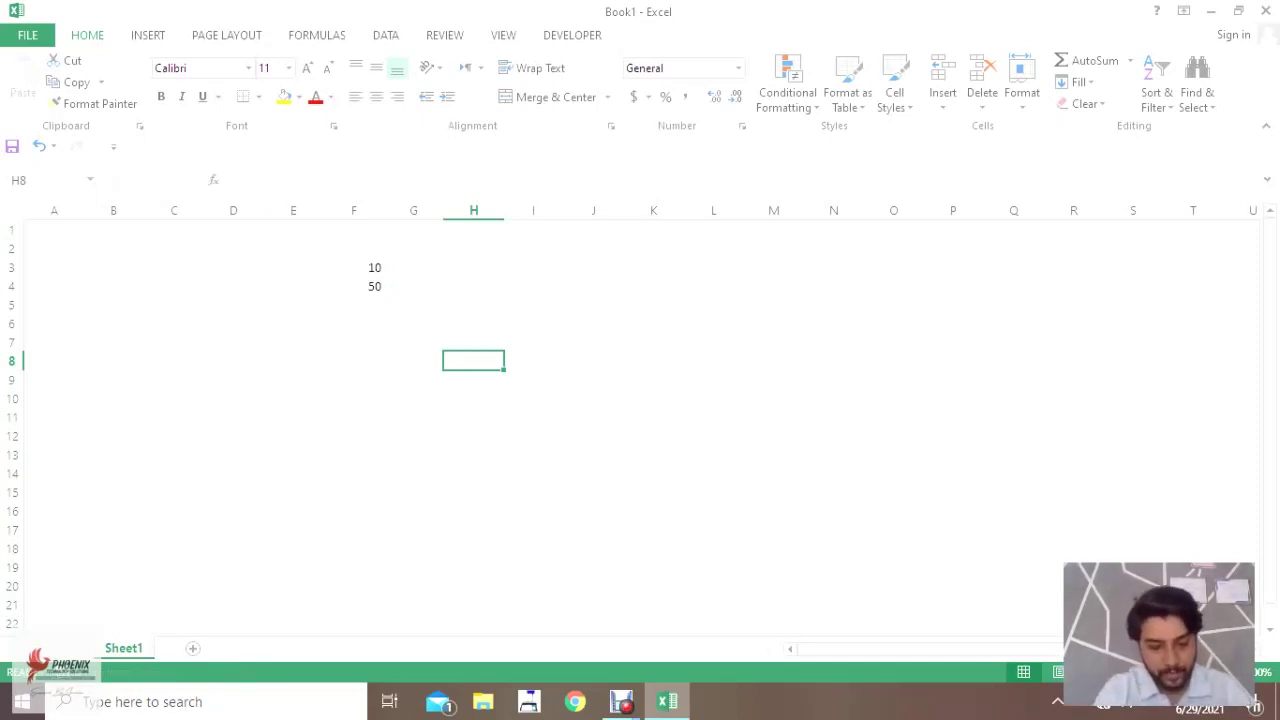
pyautogui.write('MS ')
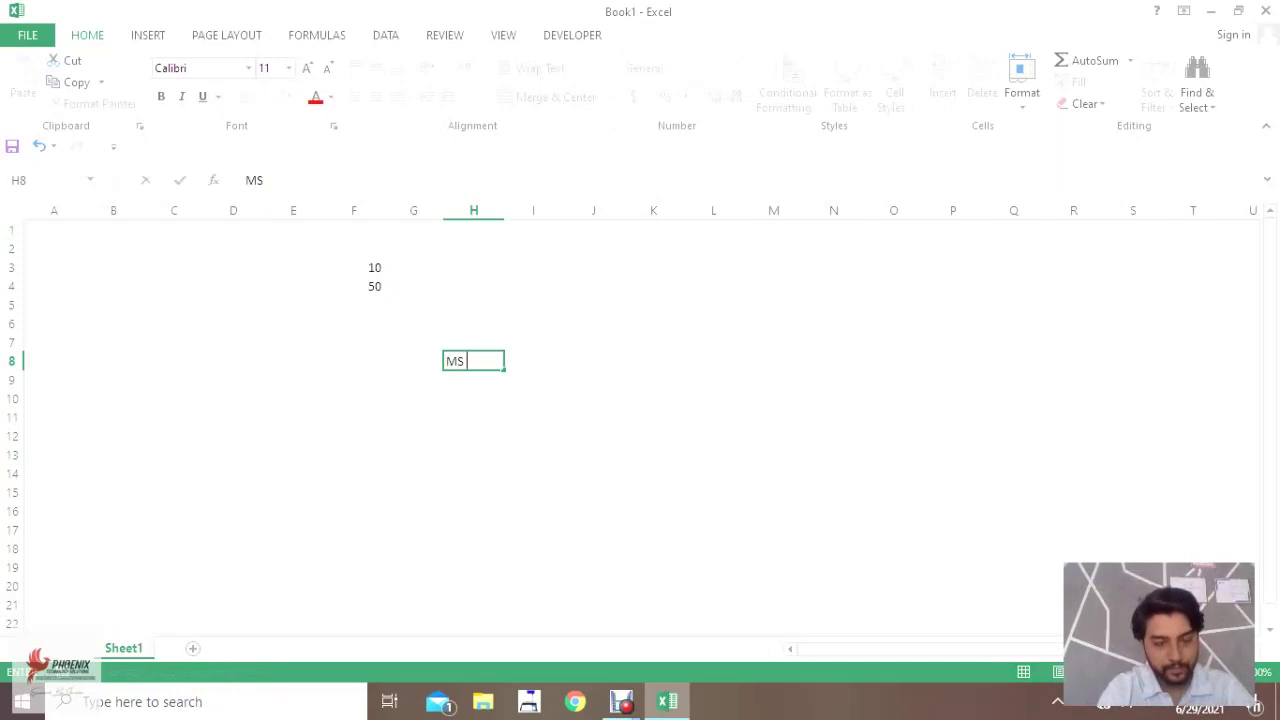
pyautogui.write('exc')
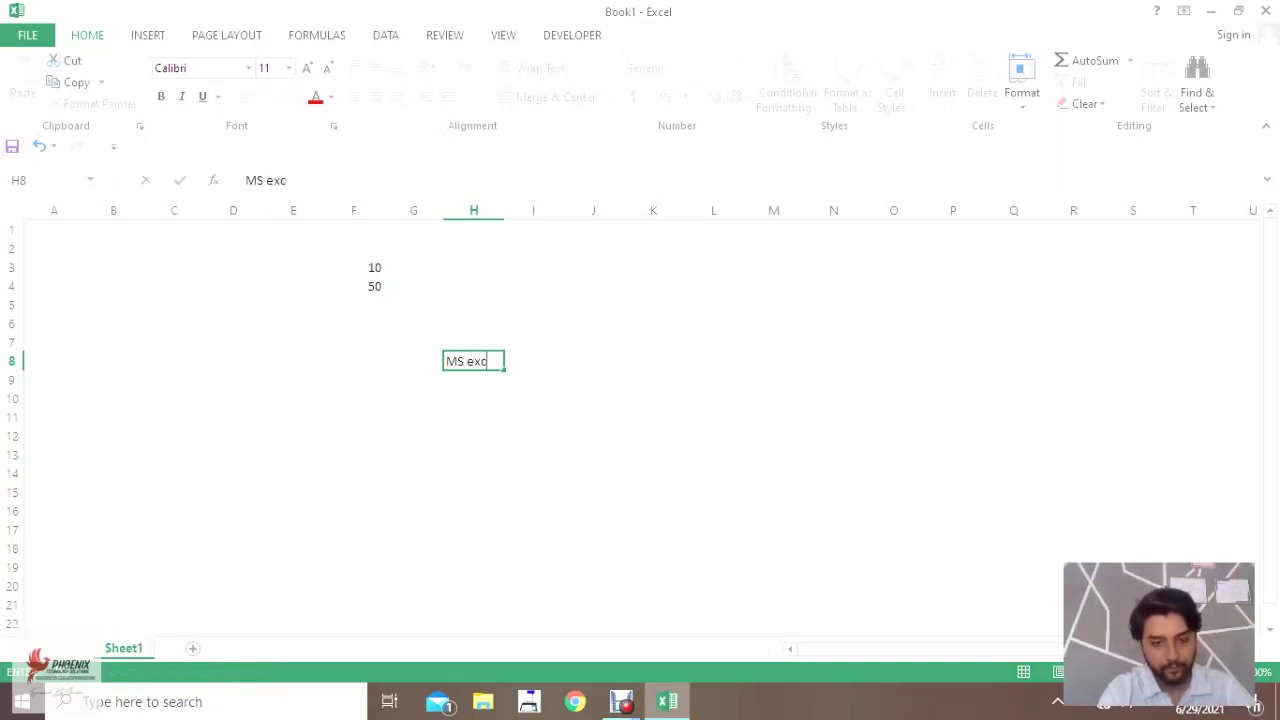
pyautogui.write('el')
pyautogui.press('Return')
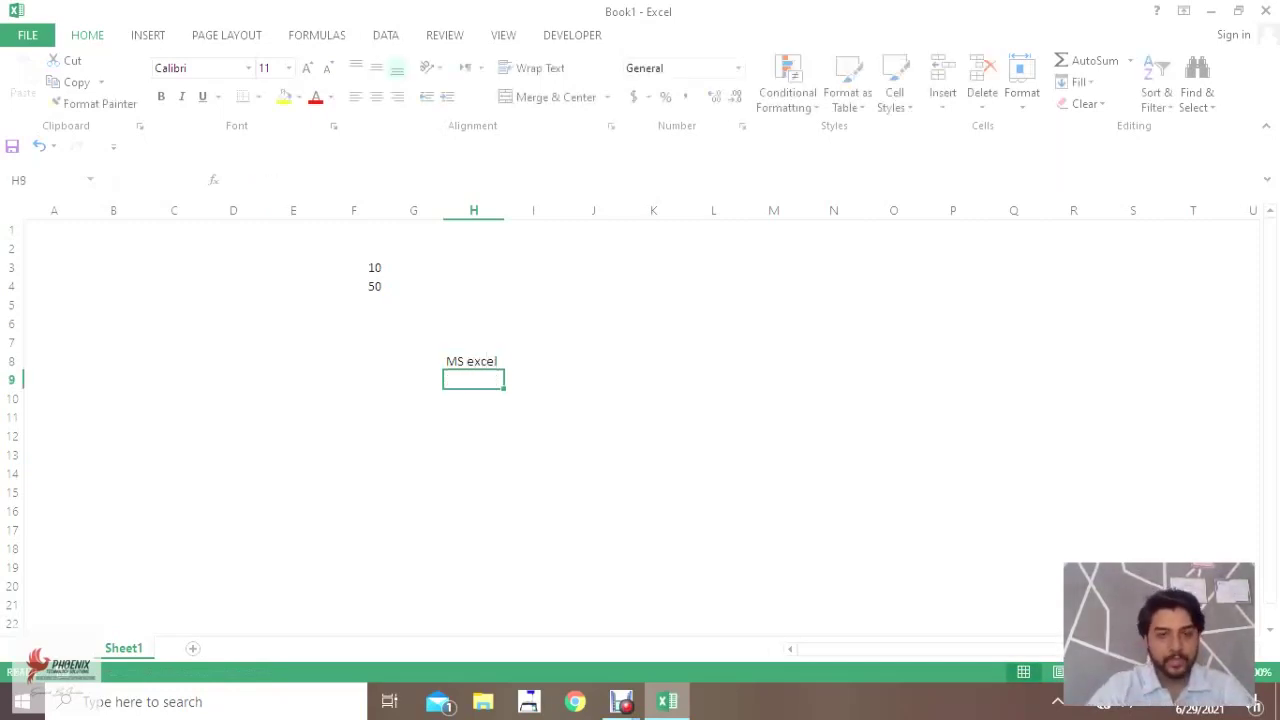
pyautogui.click(473, 361)
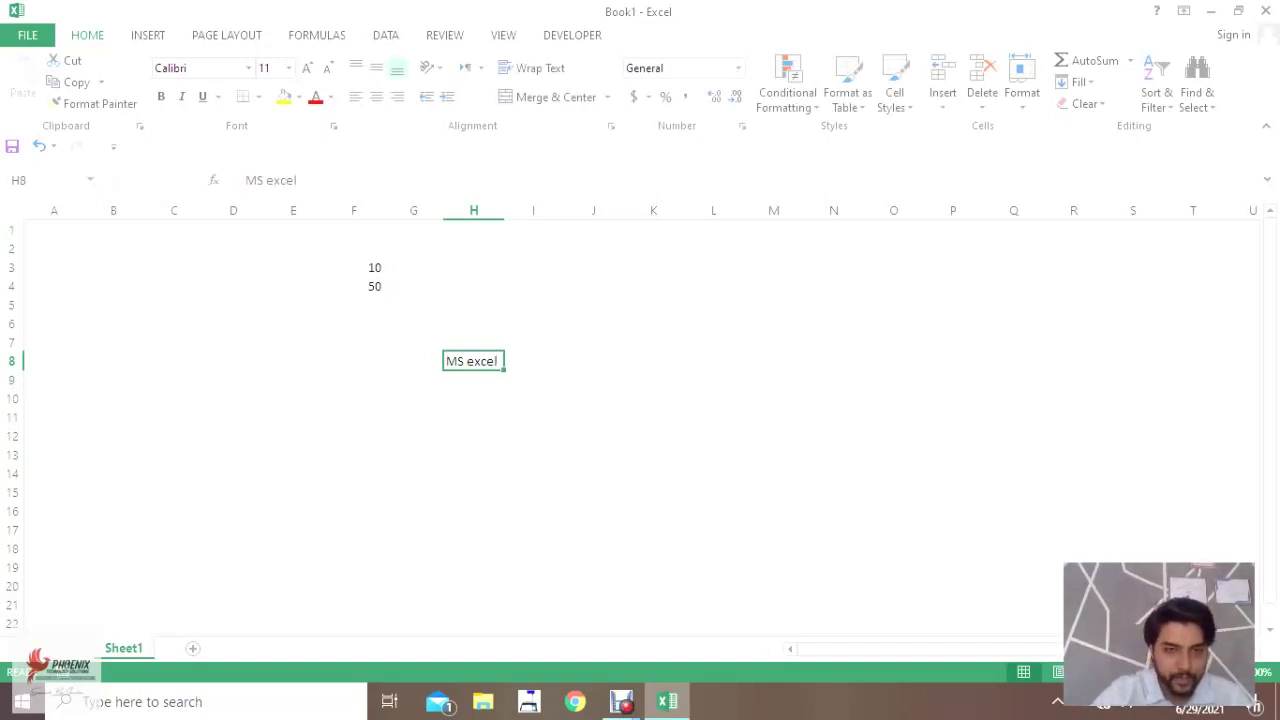
pyautogui.click(533, 267)
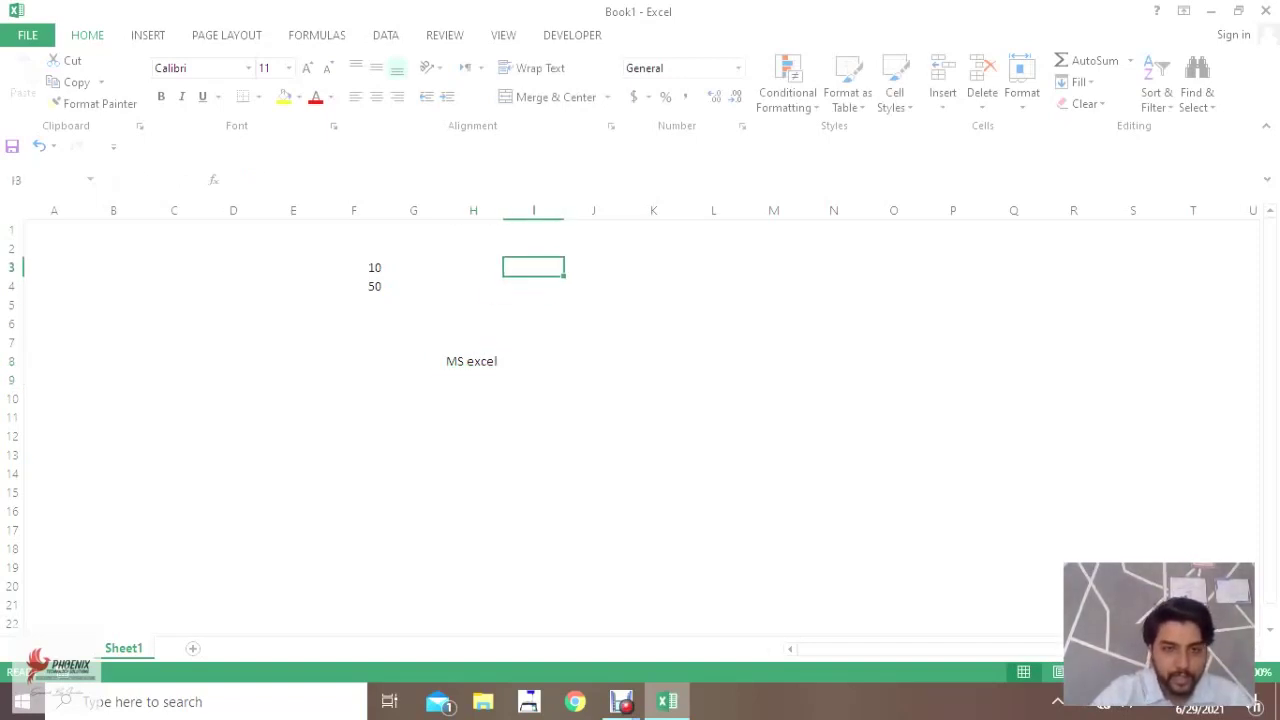
pyautogui.moveTo(503, 210); pyautogui.dragTo(544, 210)
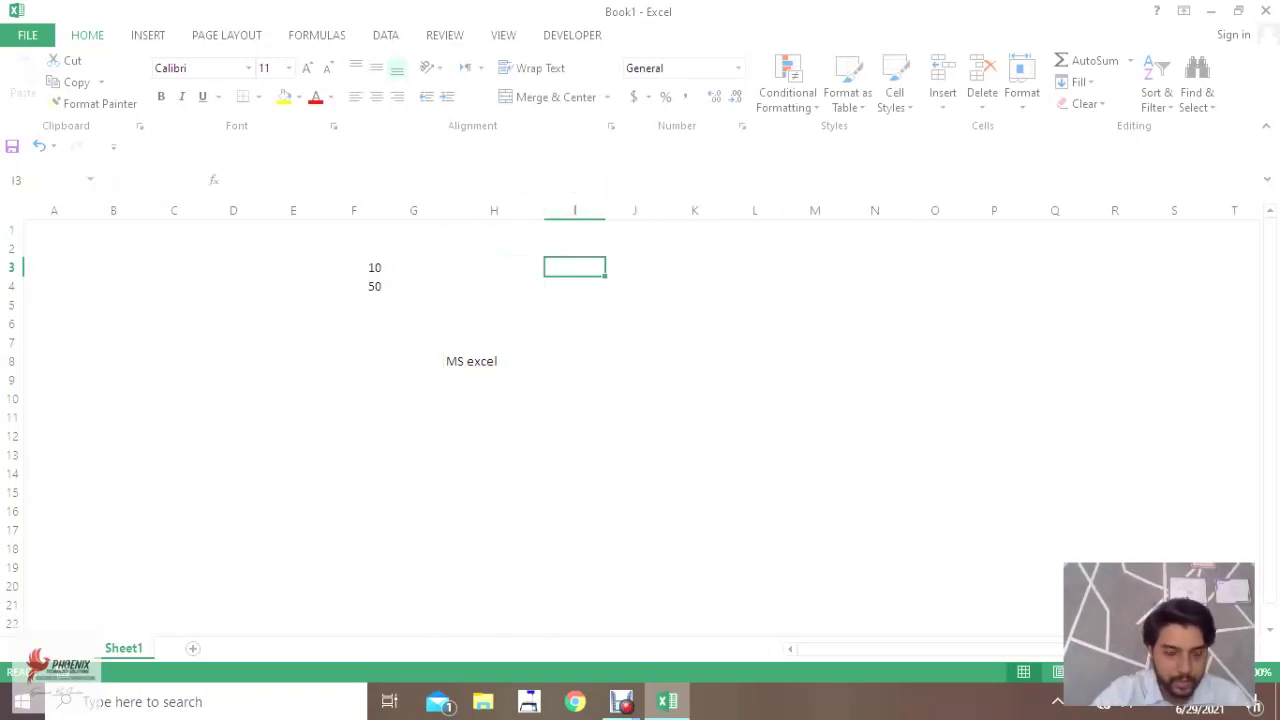
# - Make row 6 taller by dragging its header border down
pyautogui.click(12, 323)
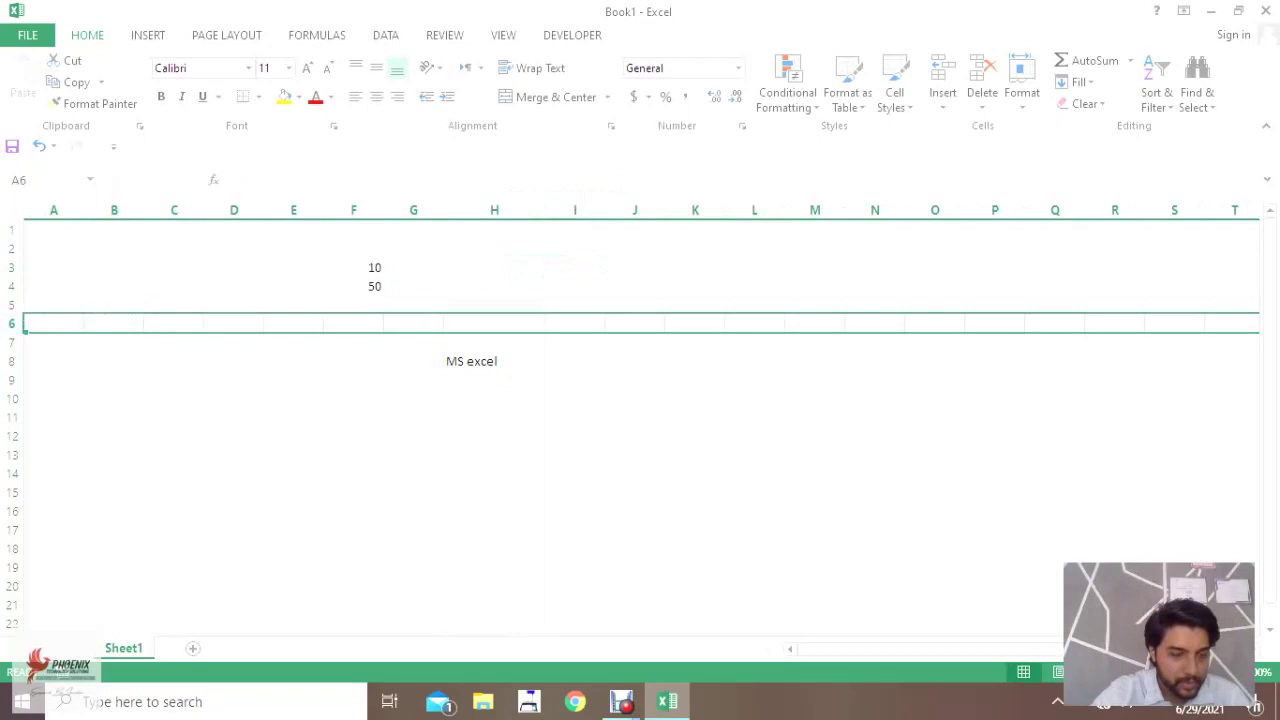
pyautogui.click(54, 379)
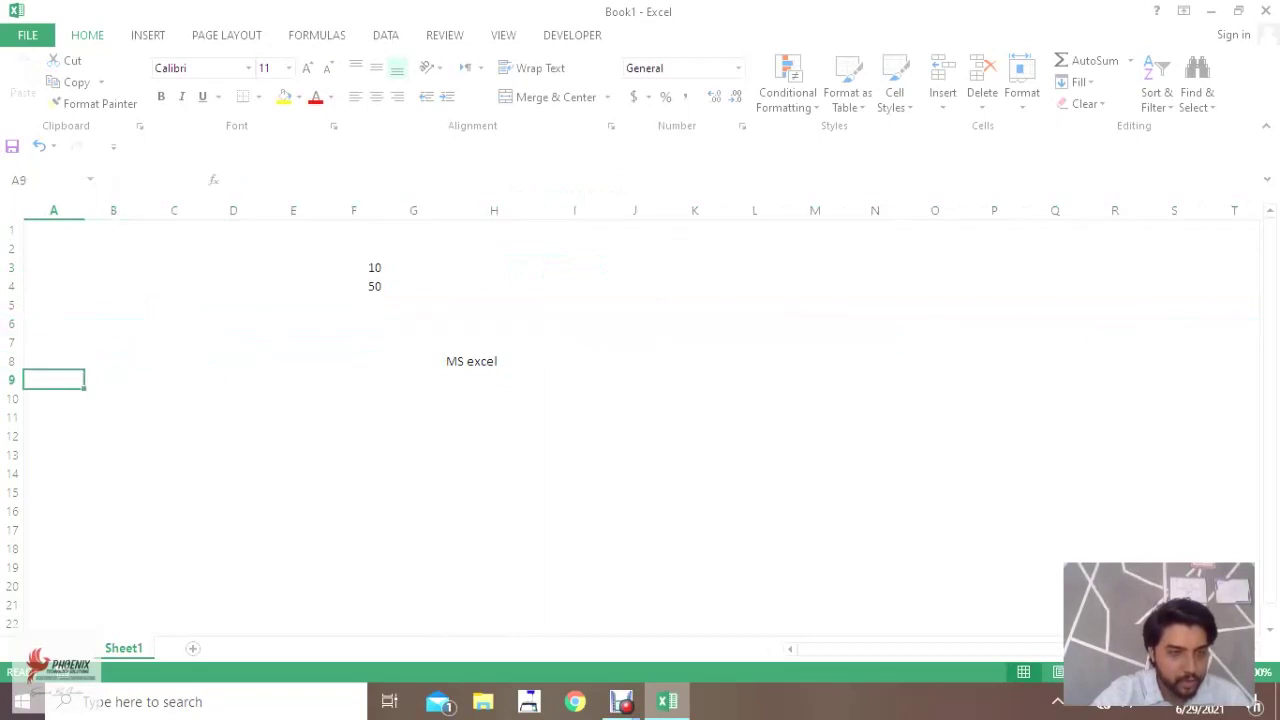
pyautogui.moveTo(12, 333)
pyautogui.mouseDown()
pyautogui.moveTo(12, 313)
pyautogui.moveTo(12, 354)
pyautogui.mouseUp()
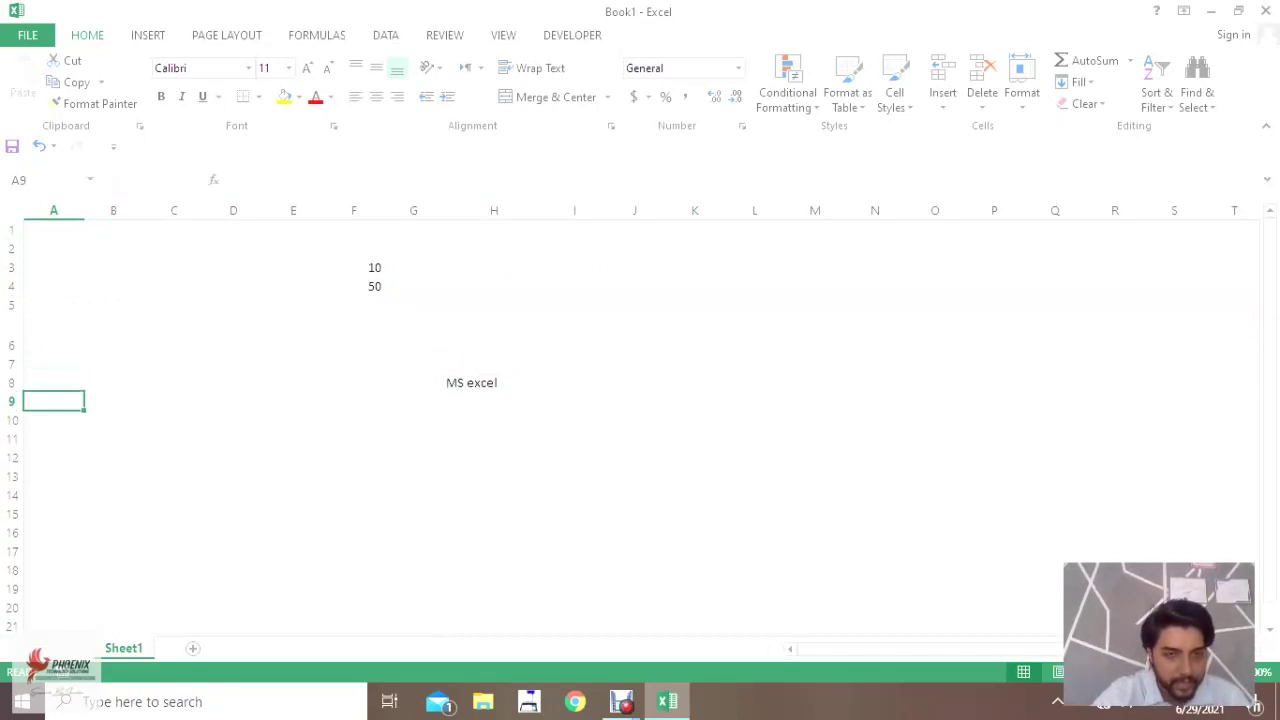
pyautogui.click(494, 333)
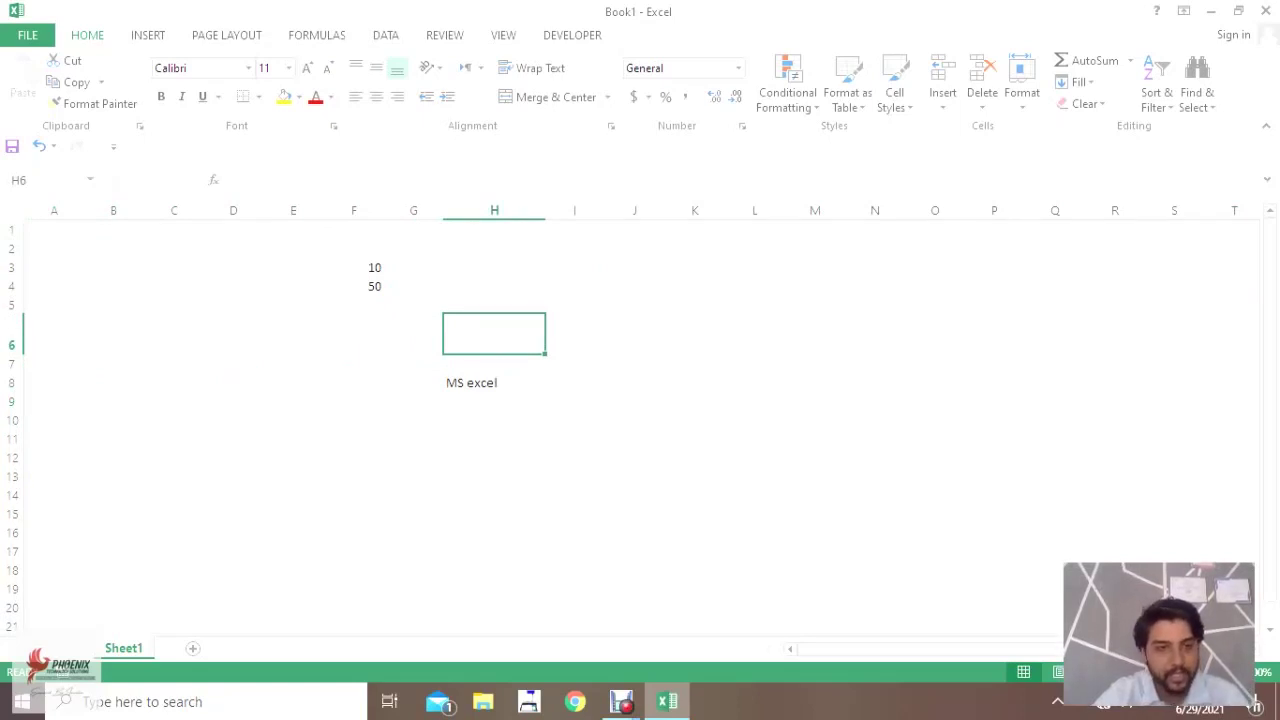
# - Widen column G and make row 2 taller, then reselect the MS excel cell H8
pyautogui.moveTo(174, 248); pyautogui.dragTo(575, 457)
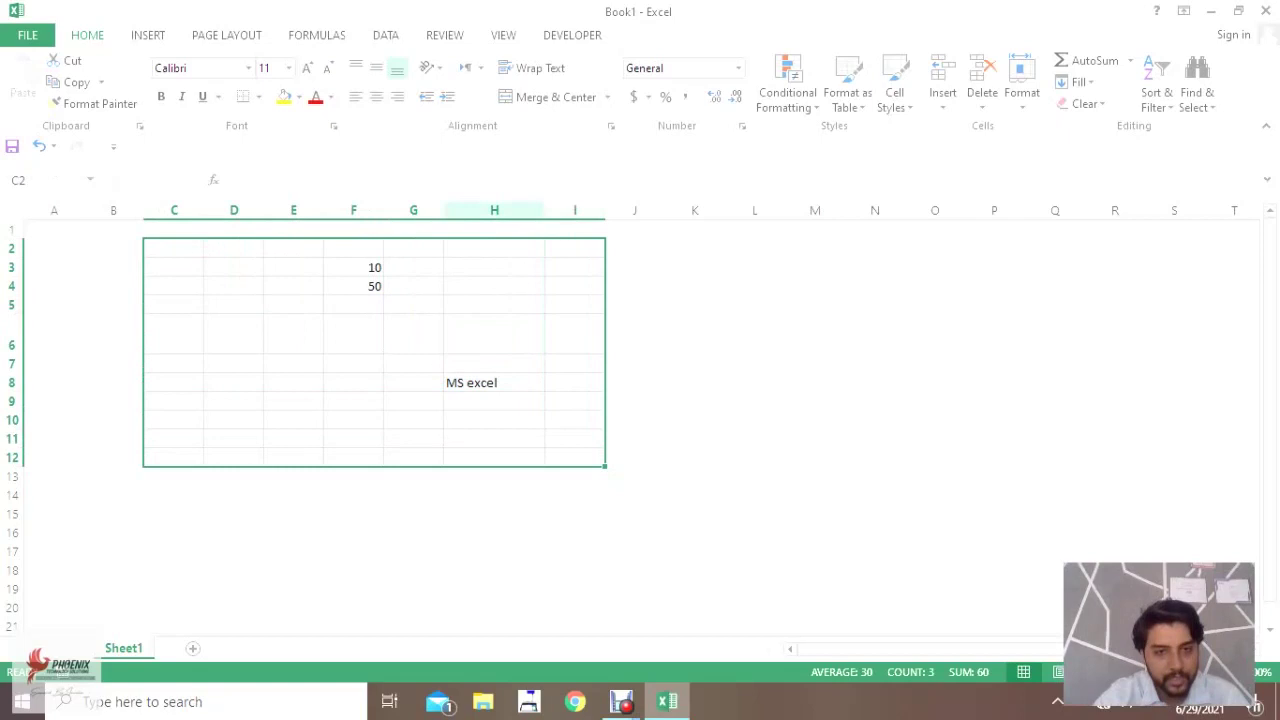
pyautogui.moveTo(443, 210); pyautogui.dragTo(517, 210)
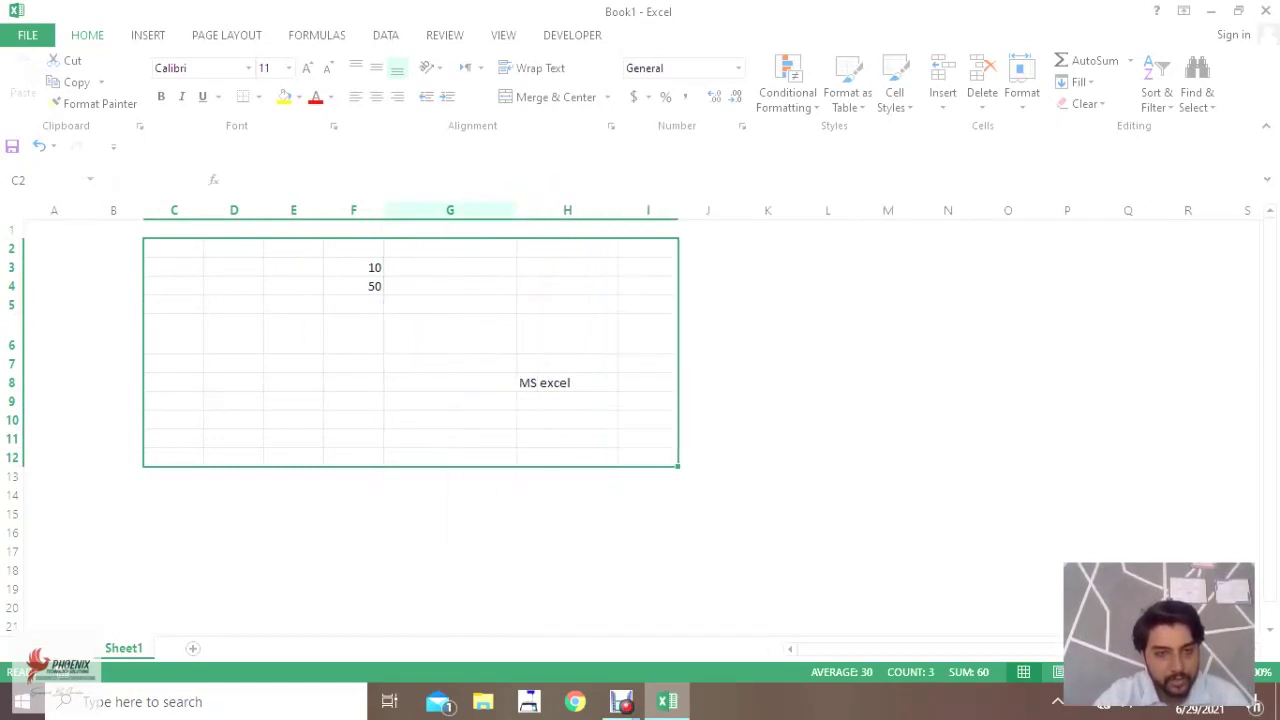
pyautogui.moveTo(12, 258); pyautogui.dragTo(12, 297)
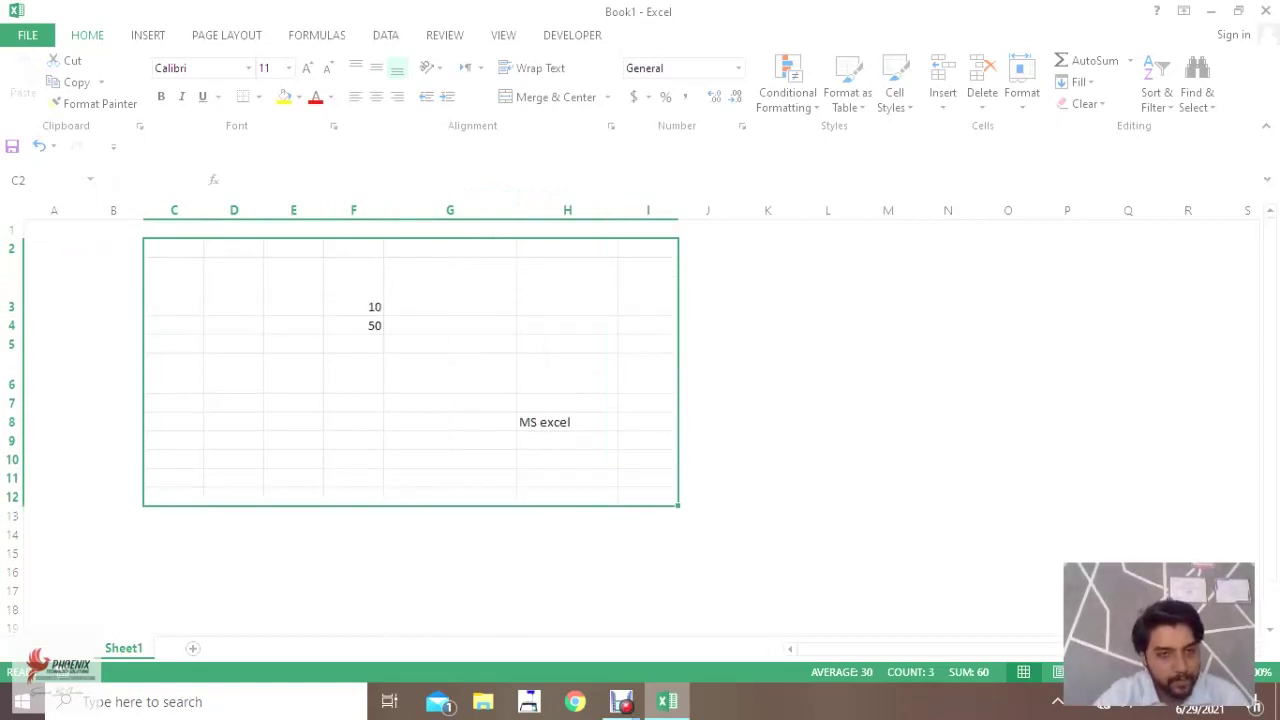
pyautogui.hotkey('ctrl', 'q')
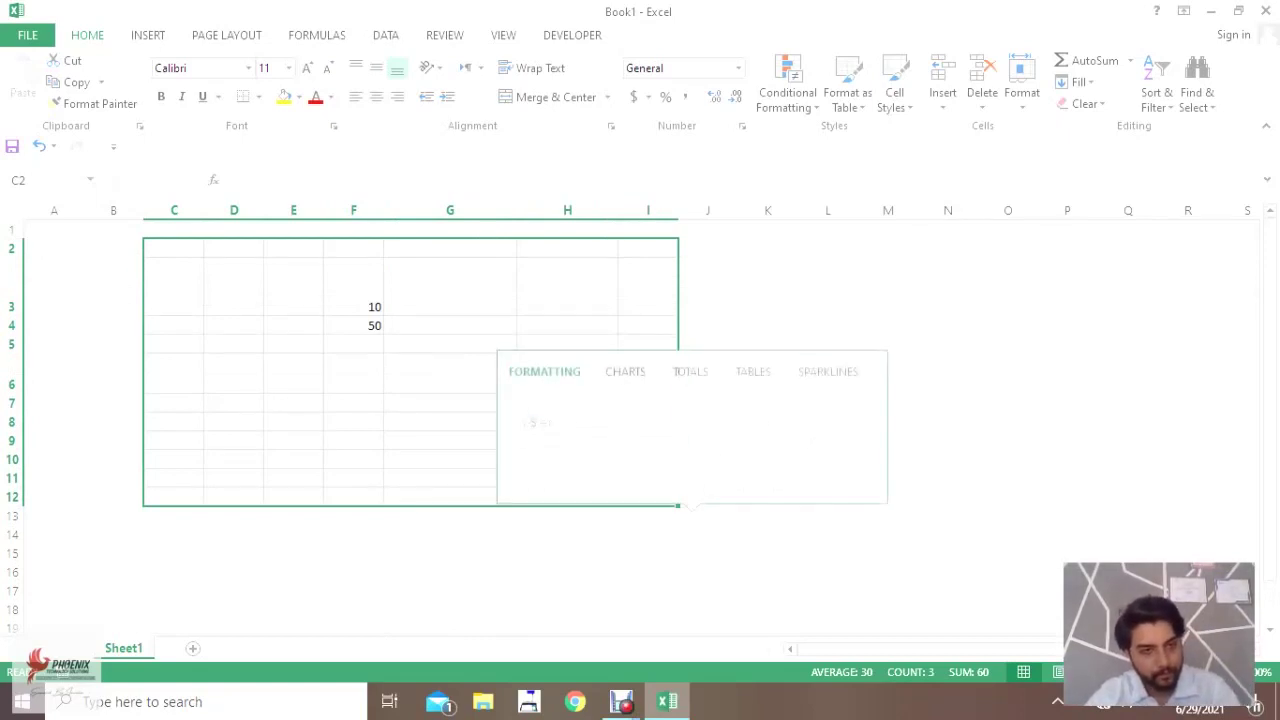
pyautogui.click(234, 286)
pyautogui.click(450, 343)
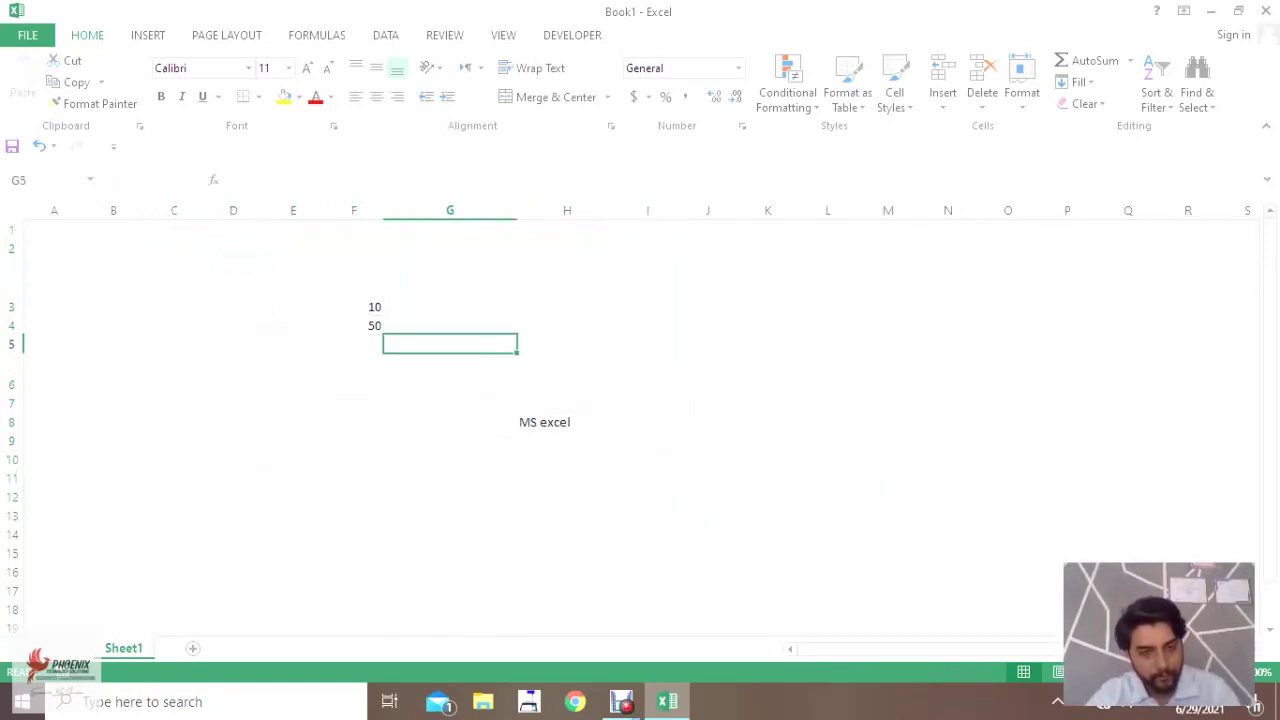
pyautogui.click(567, 421)
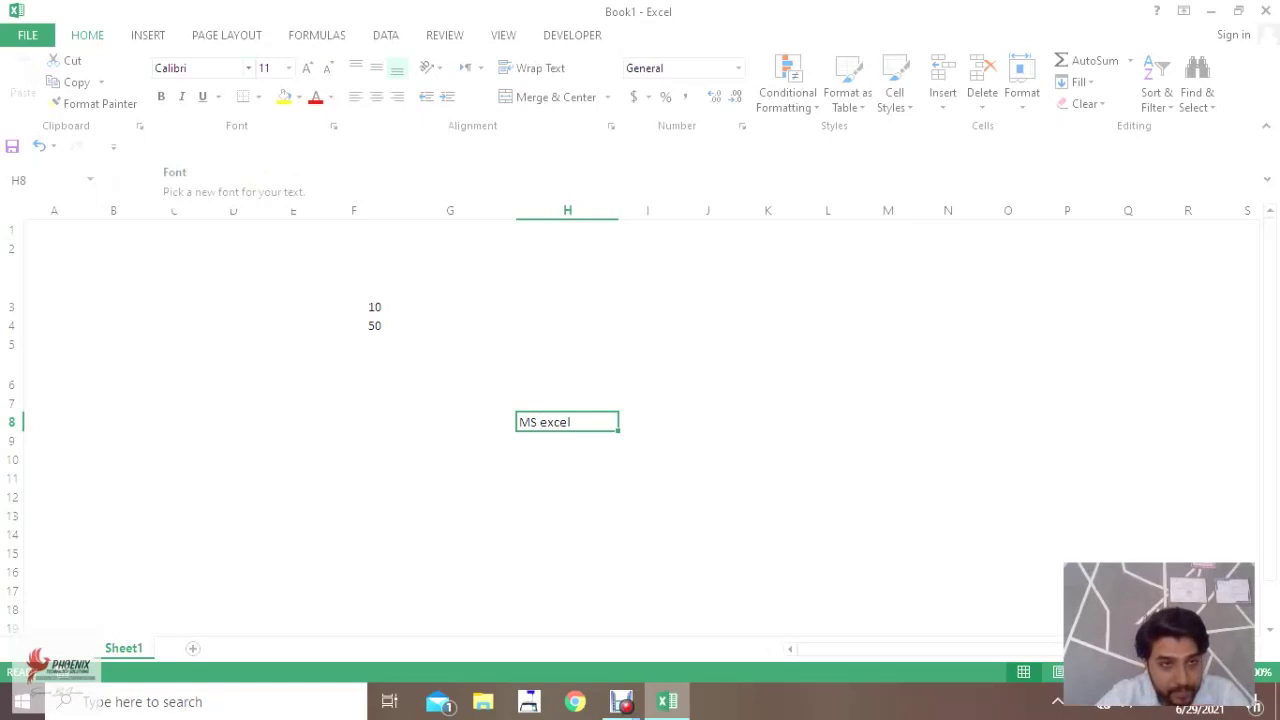
# - Set the MS excel text in H8 to the Arial Rounded MT Bold font
pyautogui.click(248, 67)
pyautogui.click(248, 67)
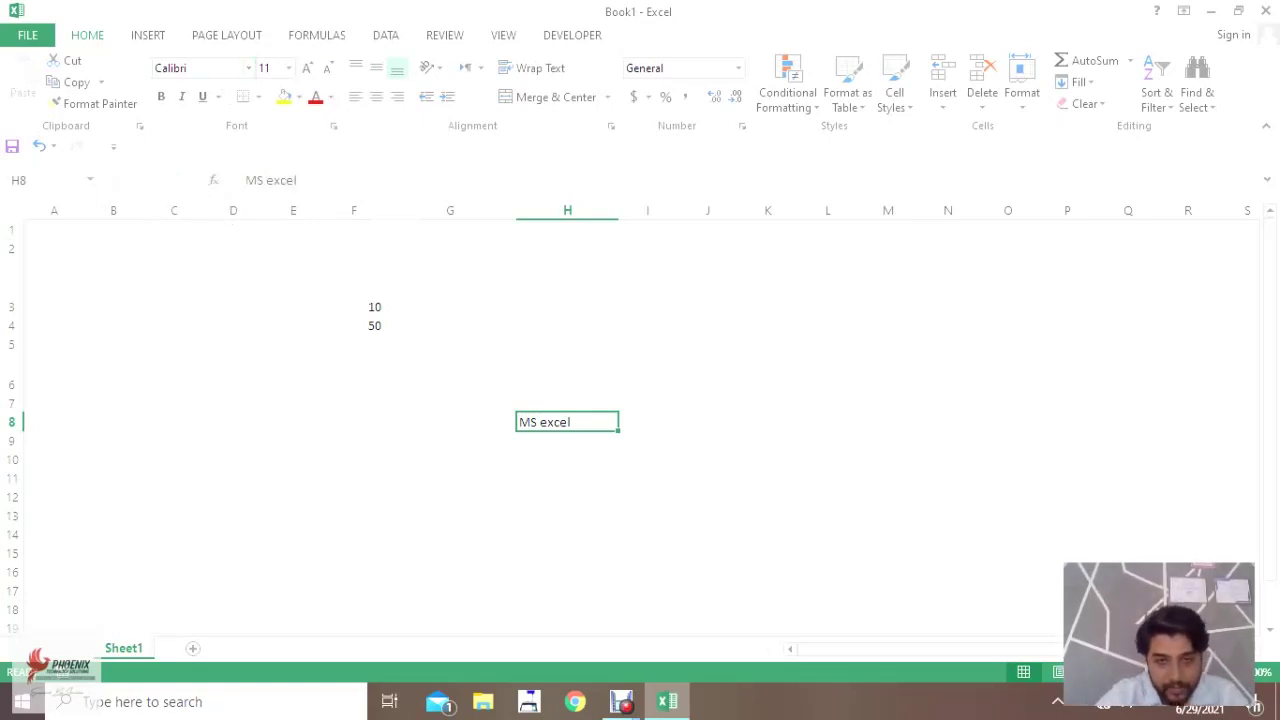
pyautogui.click(248, 67)
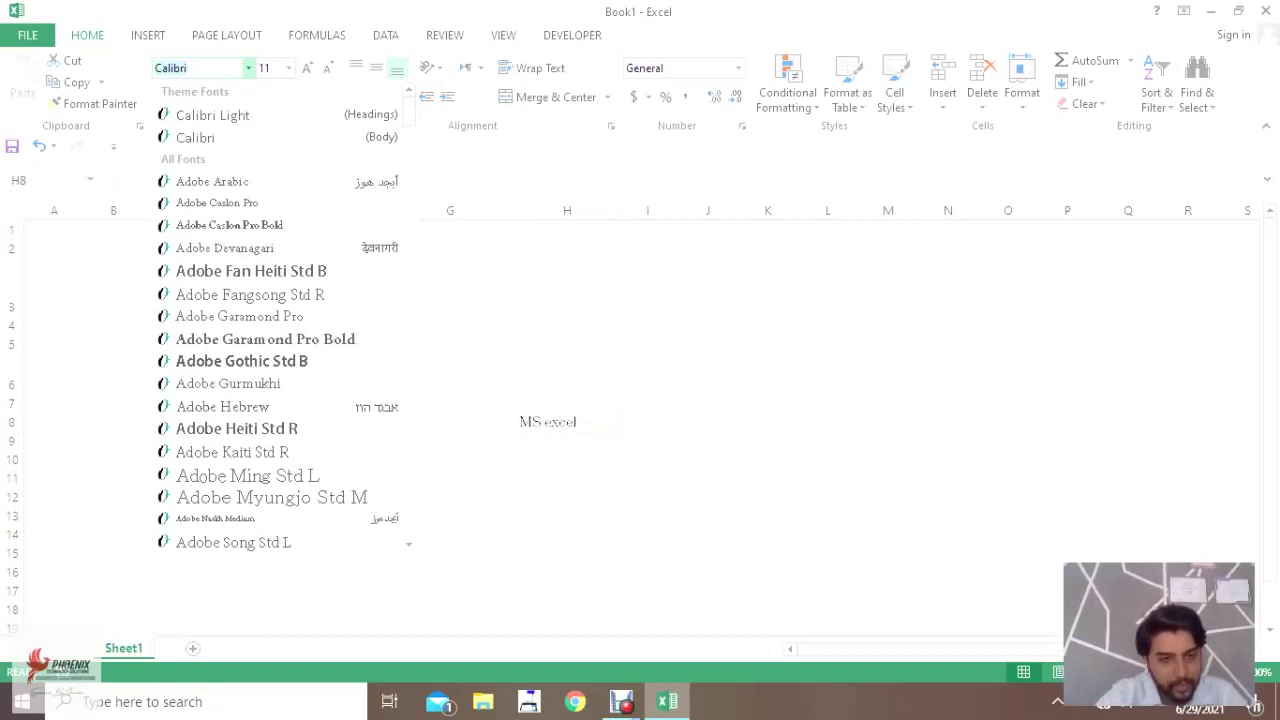
pyautogui.scroll(-2, 280, 320)
pyautogui.scroll(-3, 280, 320)
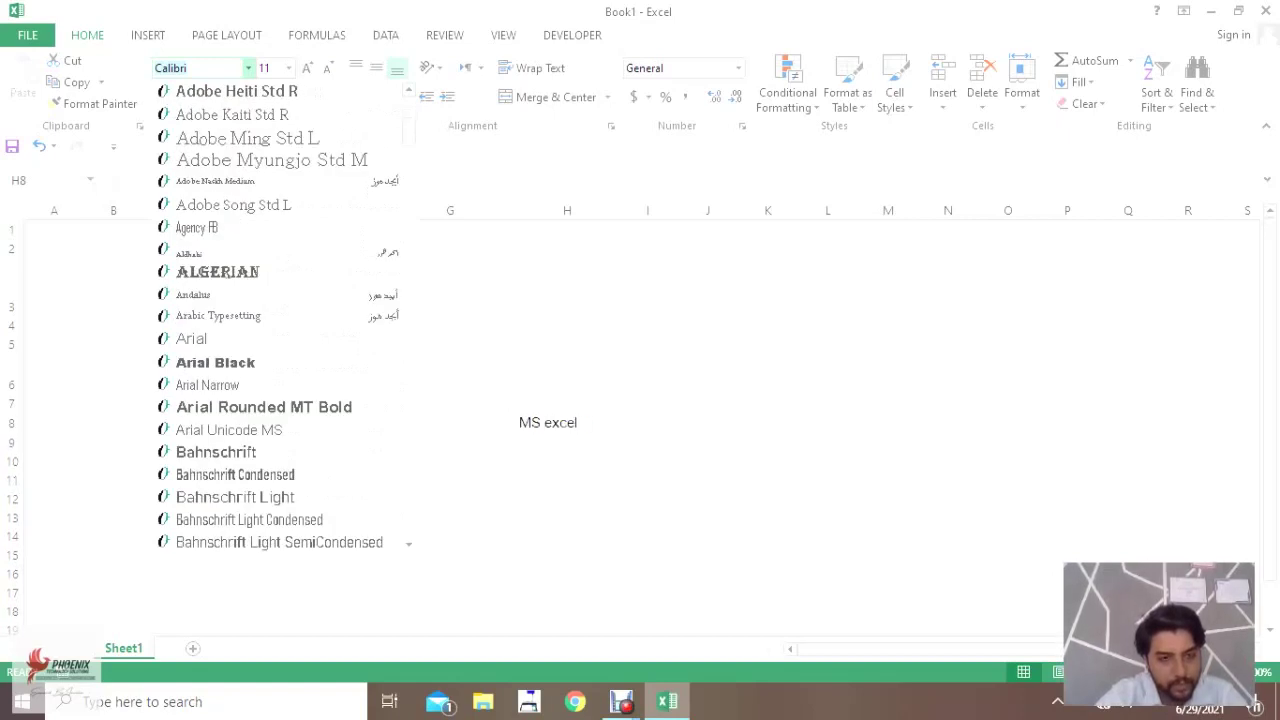
pyautogui.click(264, 407)
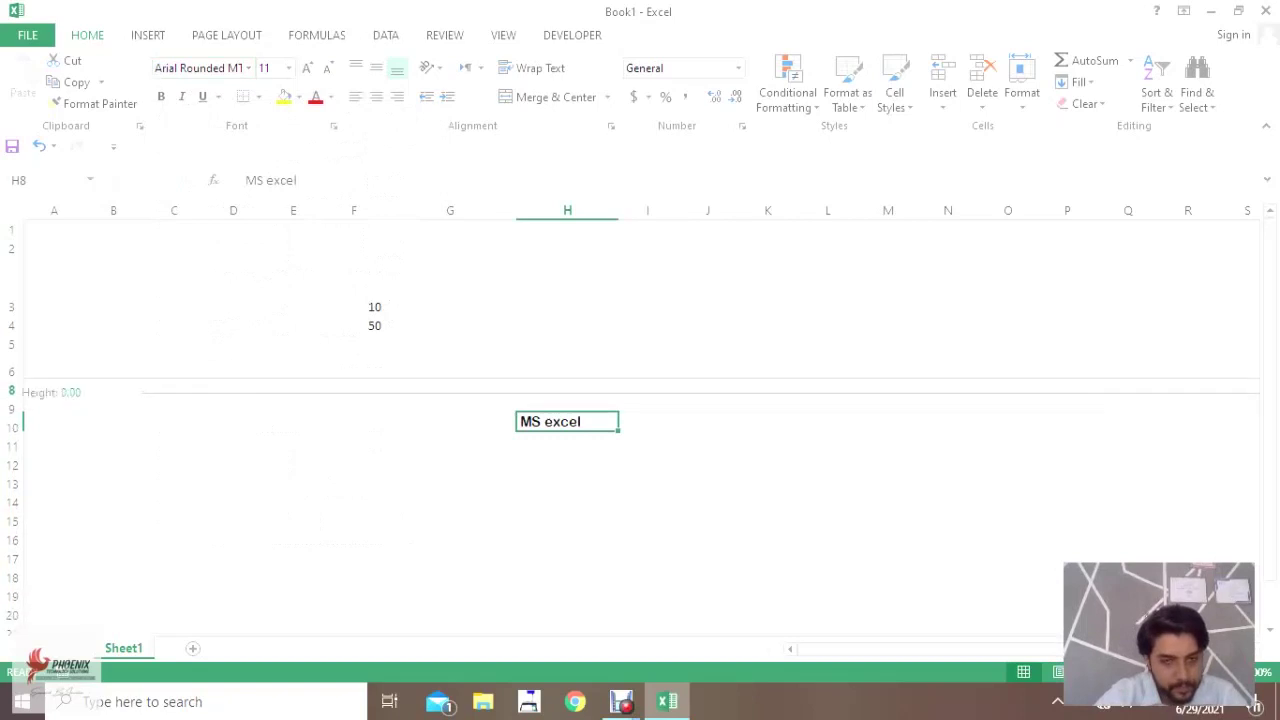
# - Collapse rows 6 and 7 and make row 8 much taller
pyautogui.moveTo(12, 412); pyautogui.dragTo(12, 356)
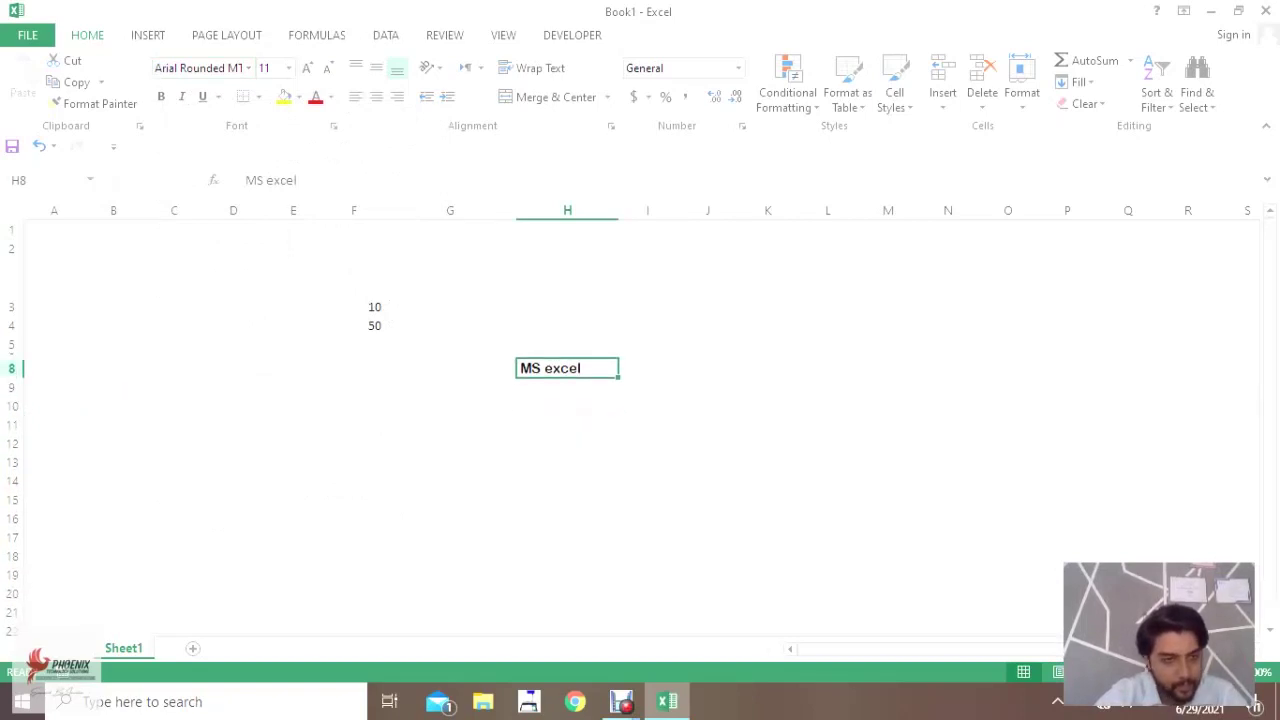
pyautogui.moveTo(12, 378); pyautogui.dragTo(12, 452)
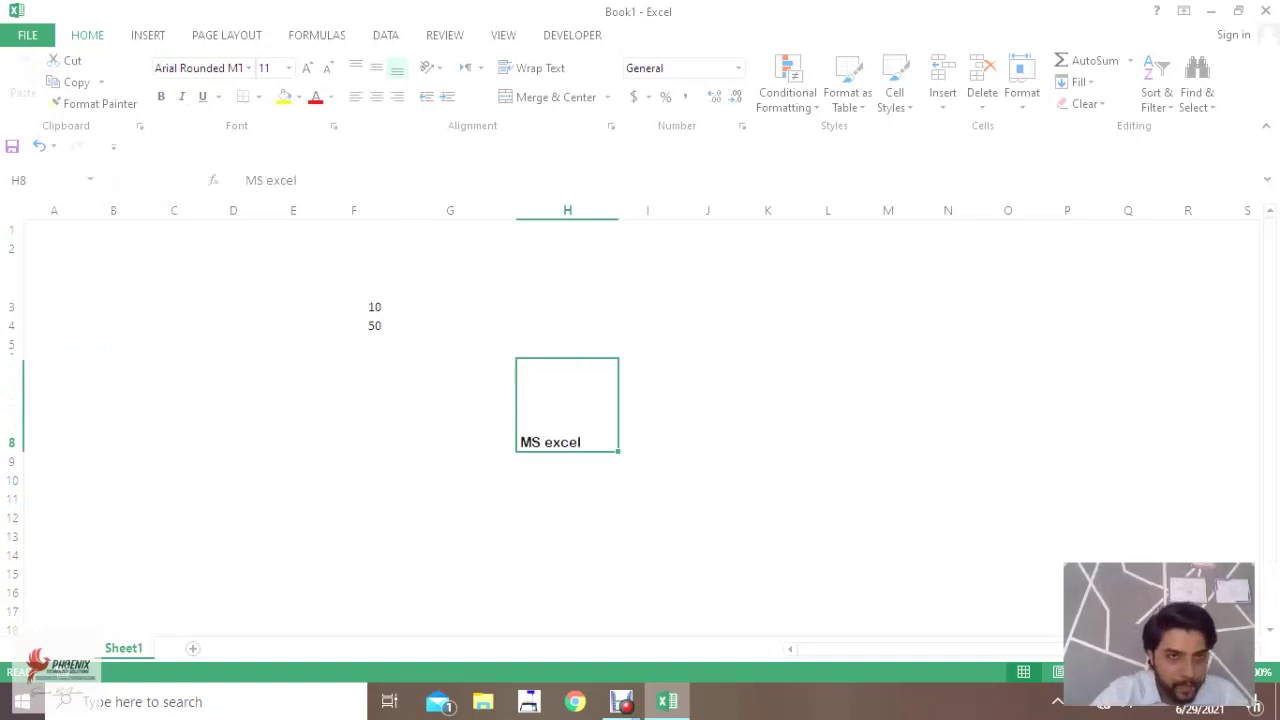
pyautogui.click(288, 68)
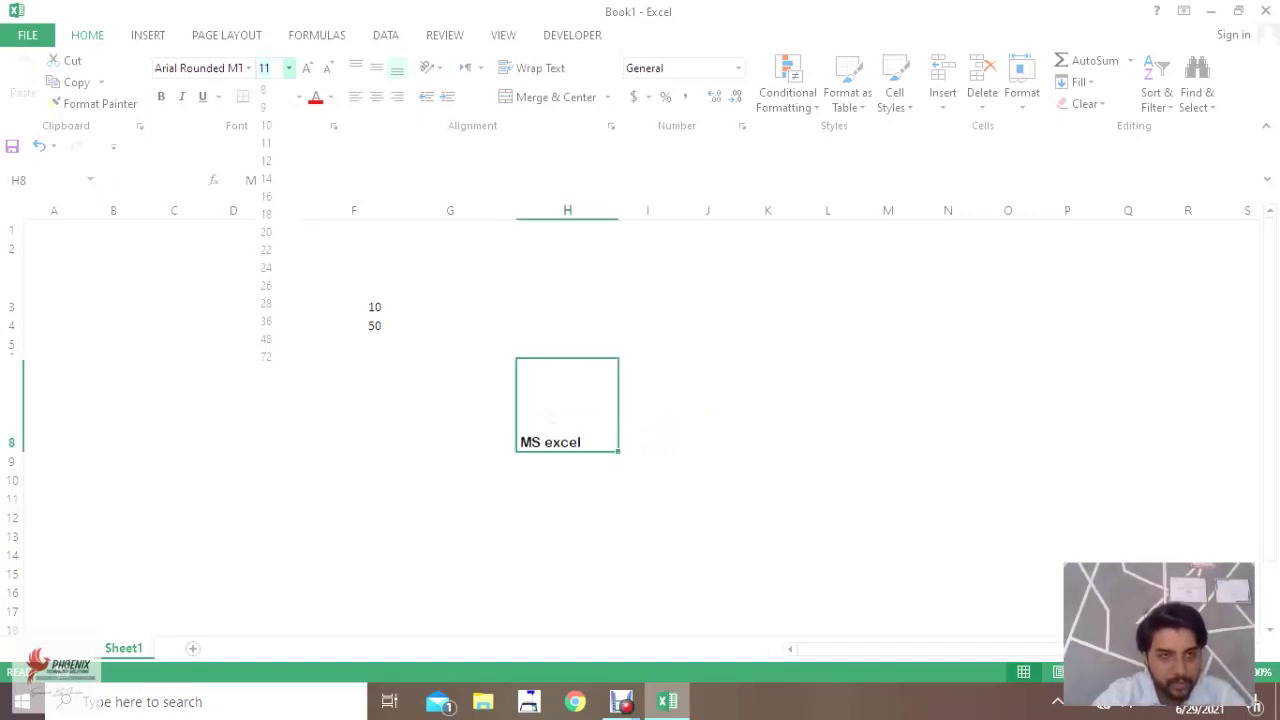
# - Try several font sizes for MS excel, settling on size 16
pyautogui.click(307, 67)
pyautogui.click(307, 67)
pyautogui.click(307, 67)
pyautogui.click(307, 67)
pyautogui.click(307, 67)
pyautogui.click(307, 67)
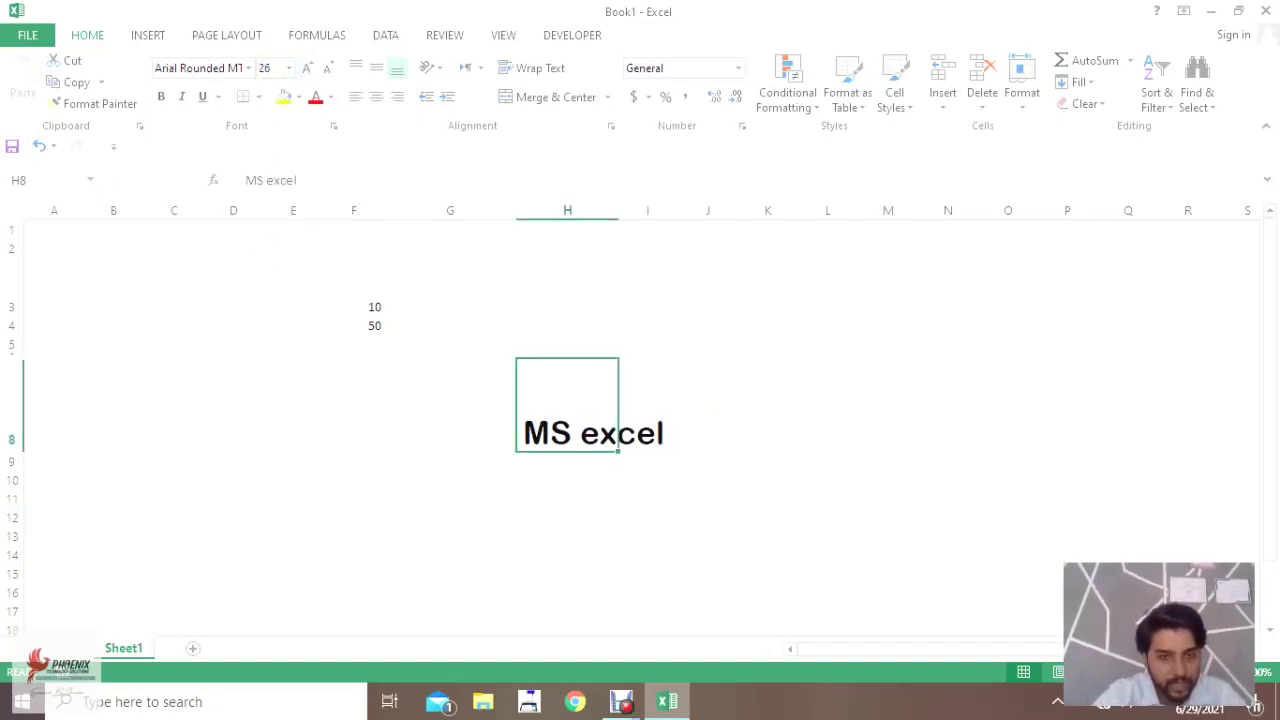
pyautogui.click(327, 67)
pyautogui.click(327, 67)
pyautogui.click(327, 67)
pyautogui.click(327, 67)
pyautogui.click(307, 67)
pyautogui.click(307, 67)
pyautogui.click(327, 67)
pyautogui.click(327, 67)
pyautogui.click(327, 67)
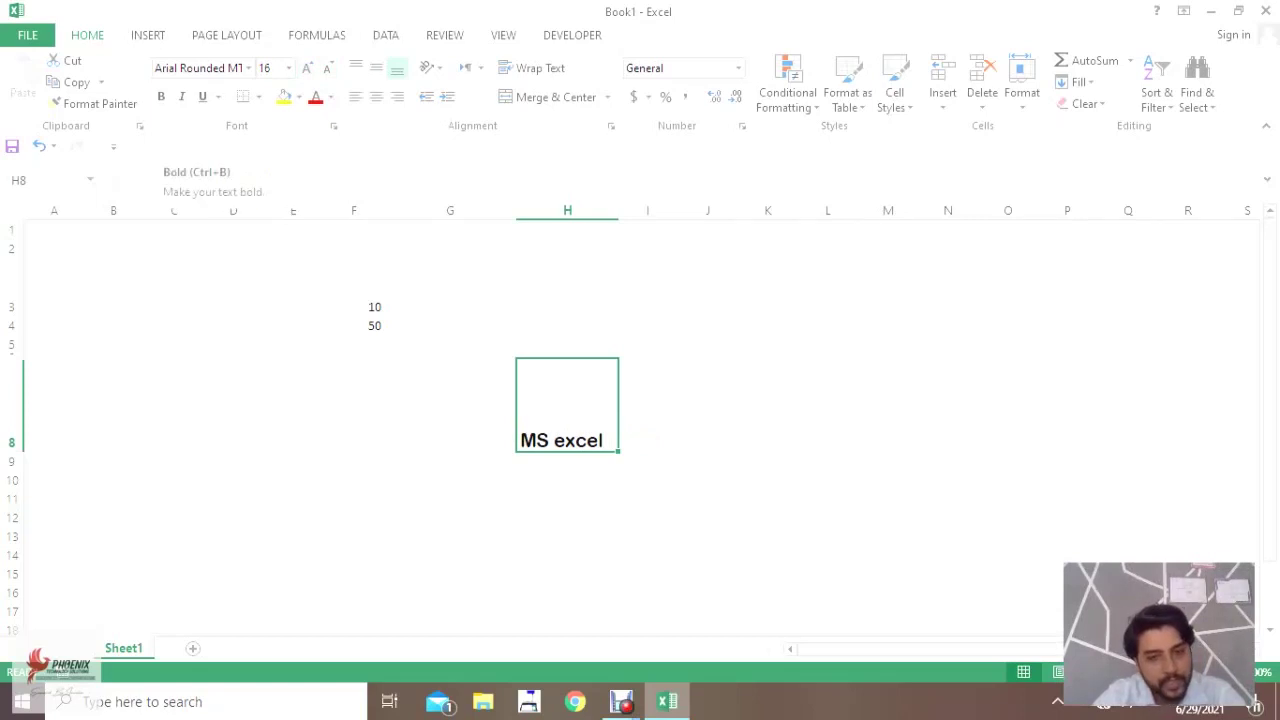
# - Apply bold, italic and underline to MS excel, then remove all three
pyautogui.click(160, 96)
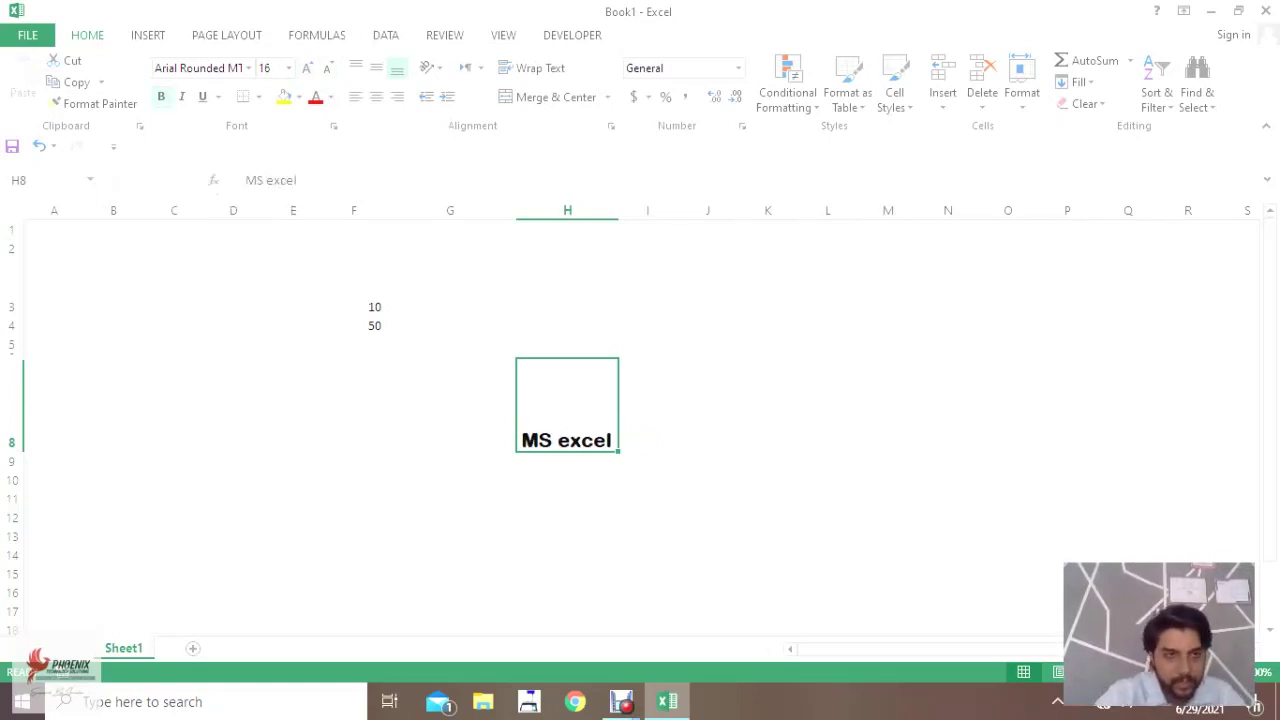
pyautogui.click(181, 96)
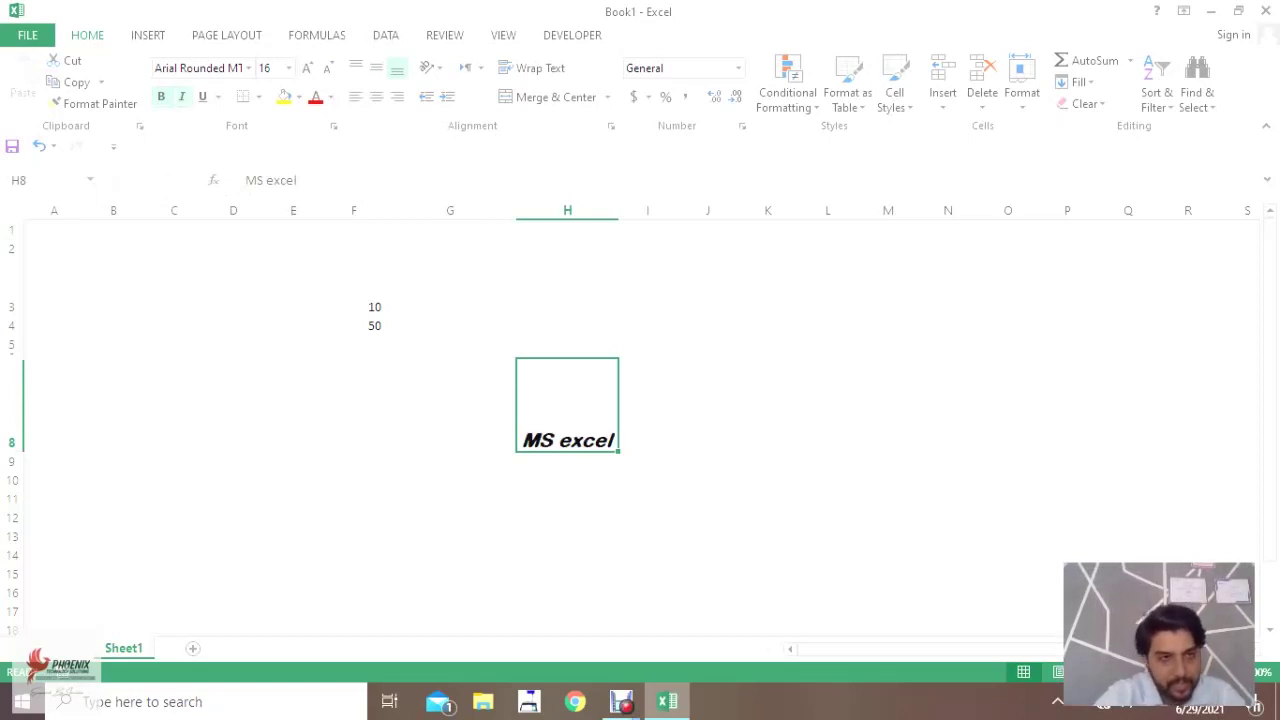
pyautogui.click(202, 96)
pyautogui.hotkey('ctrl', 'u')
pyautogui.hotkey('ctrl', 'i')
pyautogui.hotkey('ctrl', 'b')
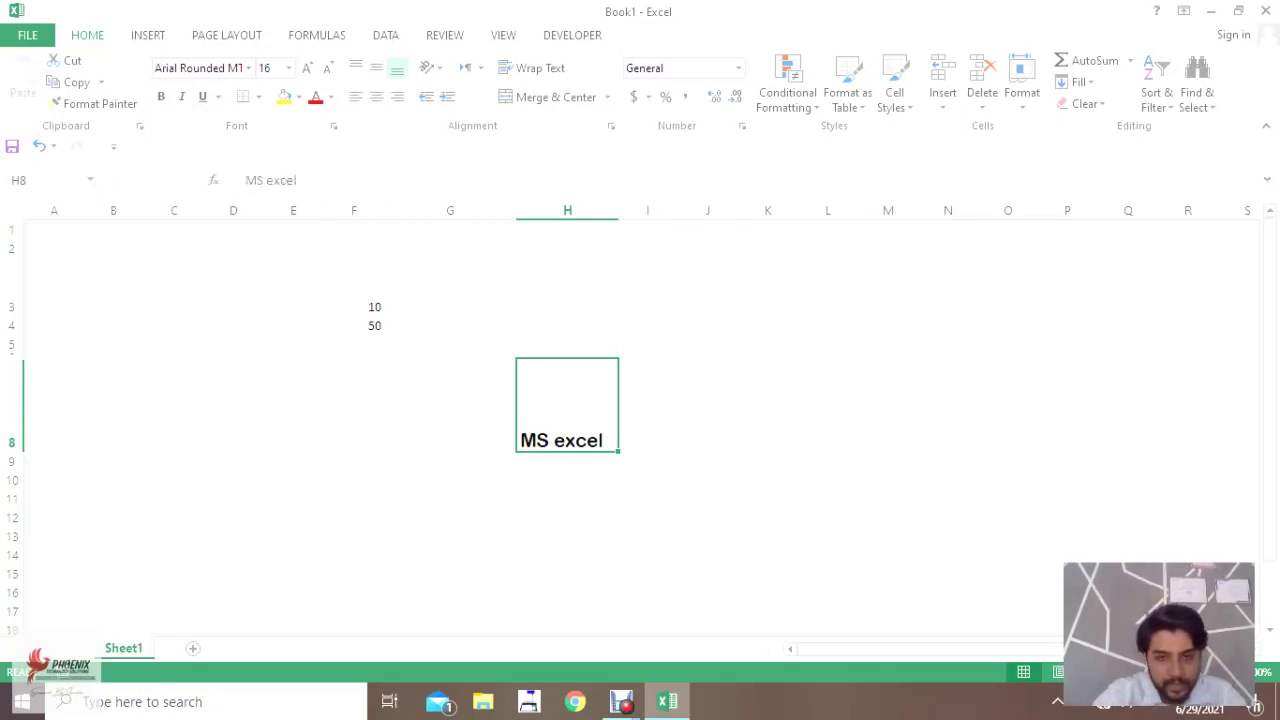
# - Give cell J3 a bottom border
pyautogui.moveTo(647, 245); pyautogui.dragTo(828, 326)
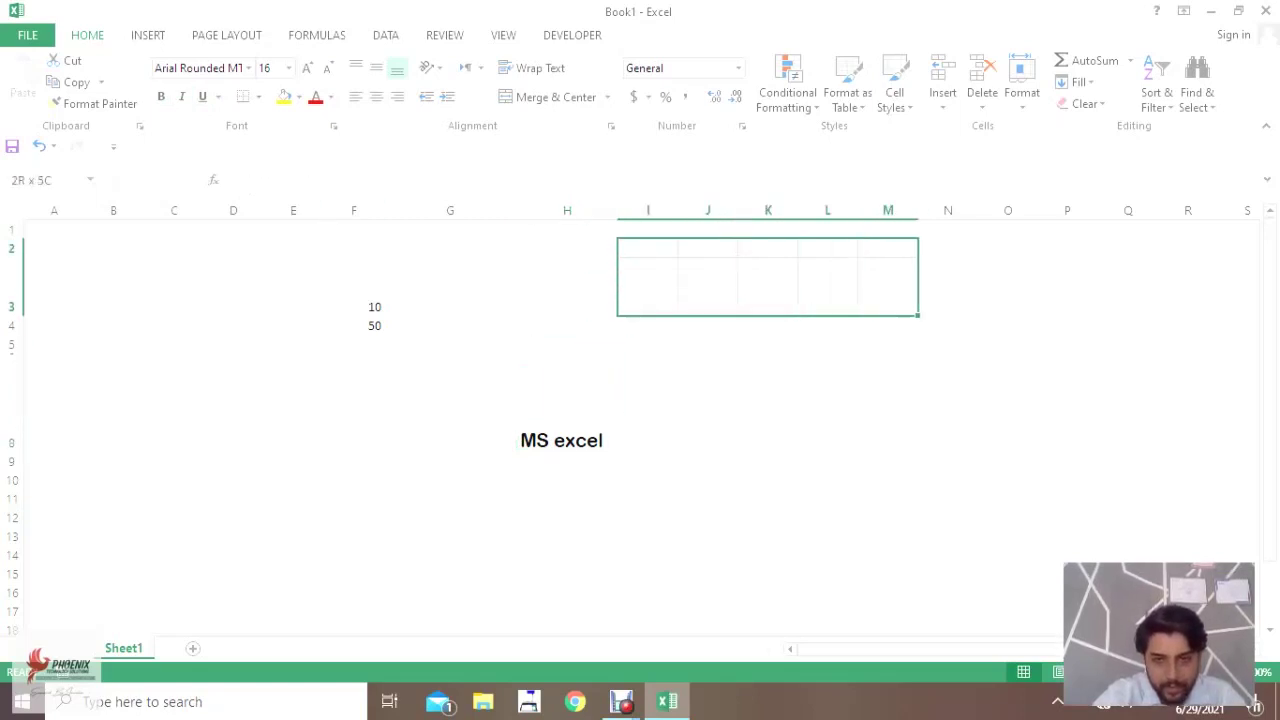
pyautogui.click(888, 405)
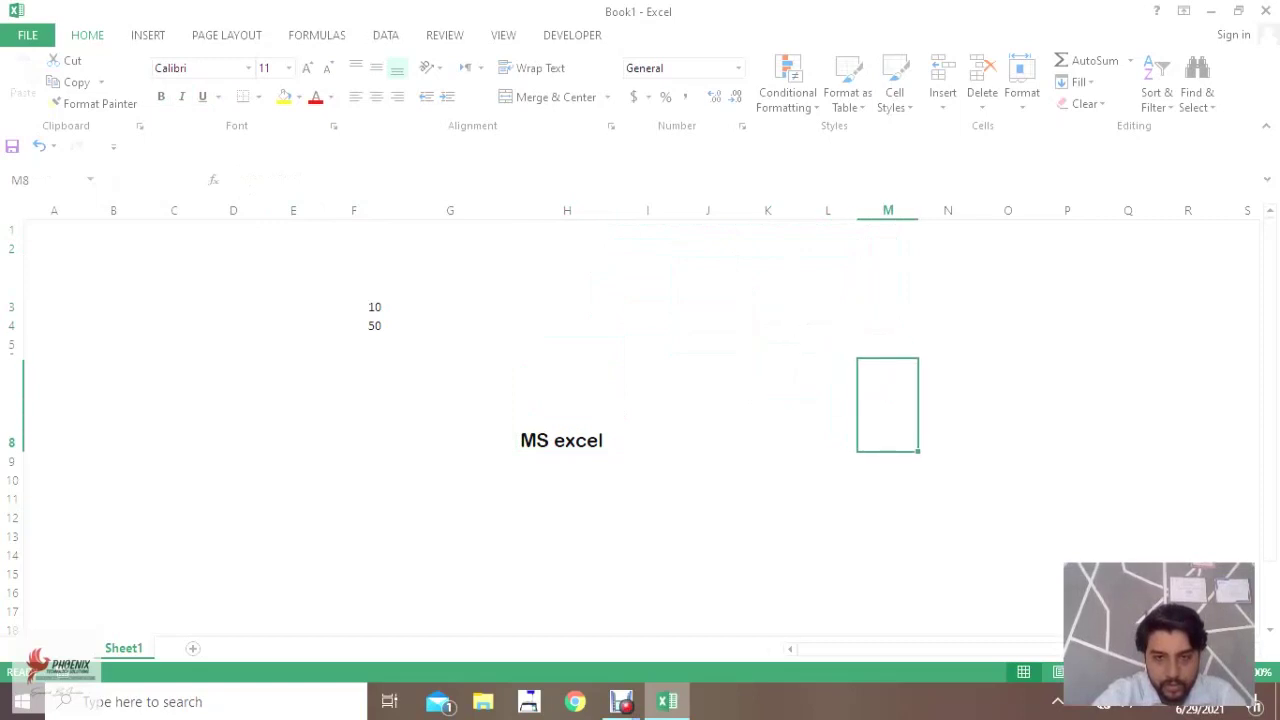
pyautogui.click(708, 286)
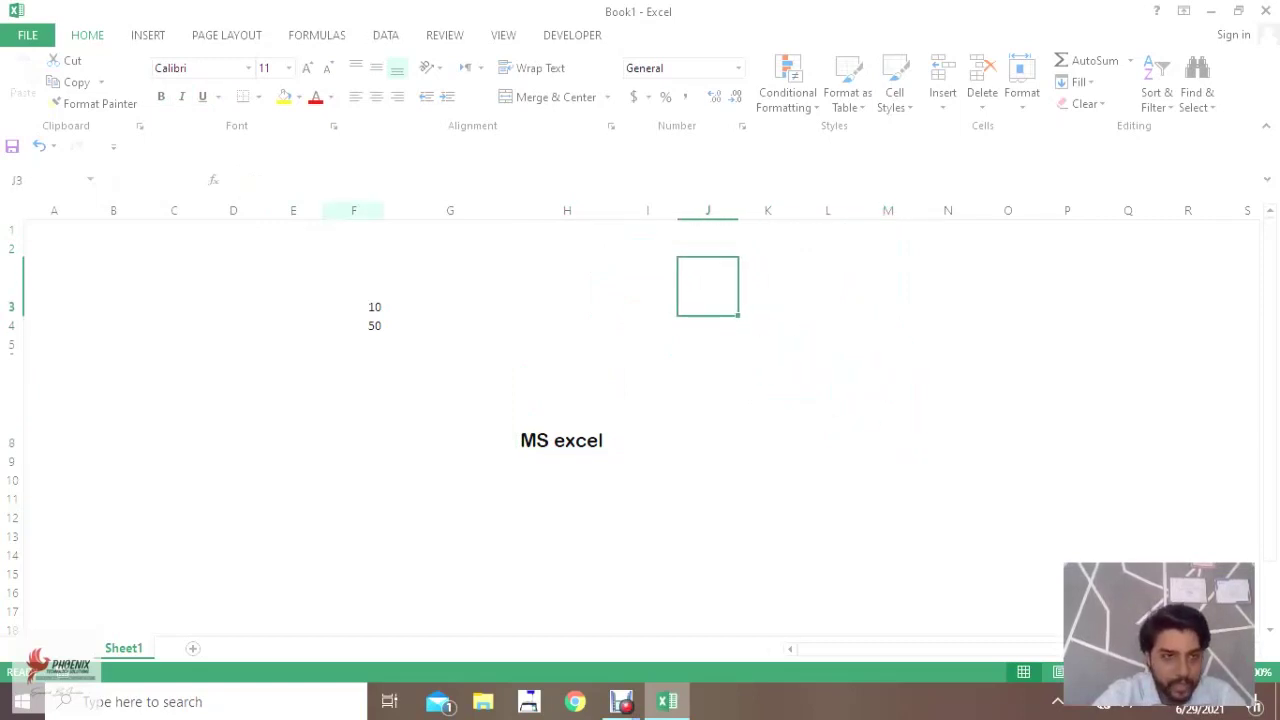
pyautogui.click(258, 97)
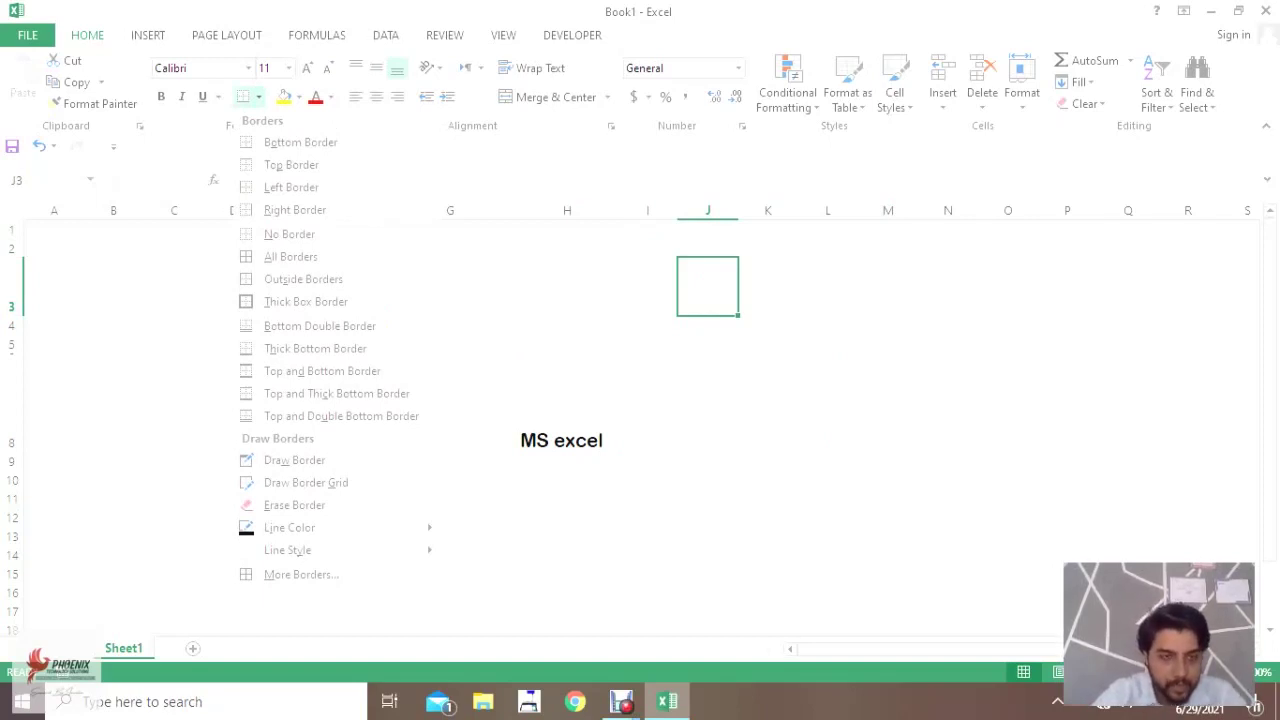
pyautogui.click(300, 142)
pyautogui.click(767, 460)
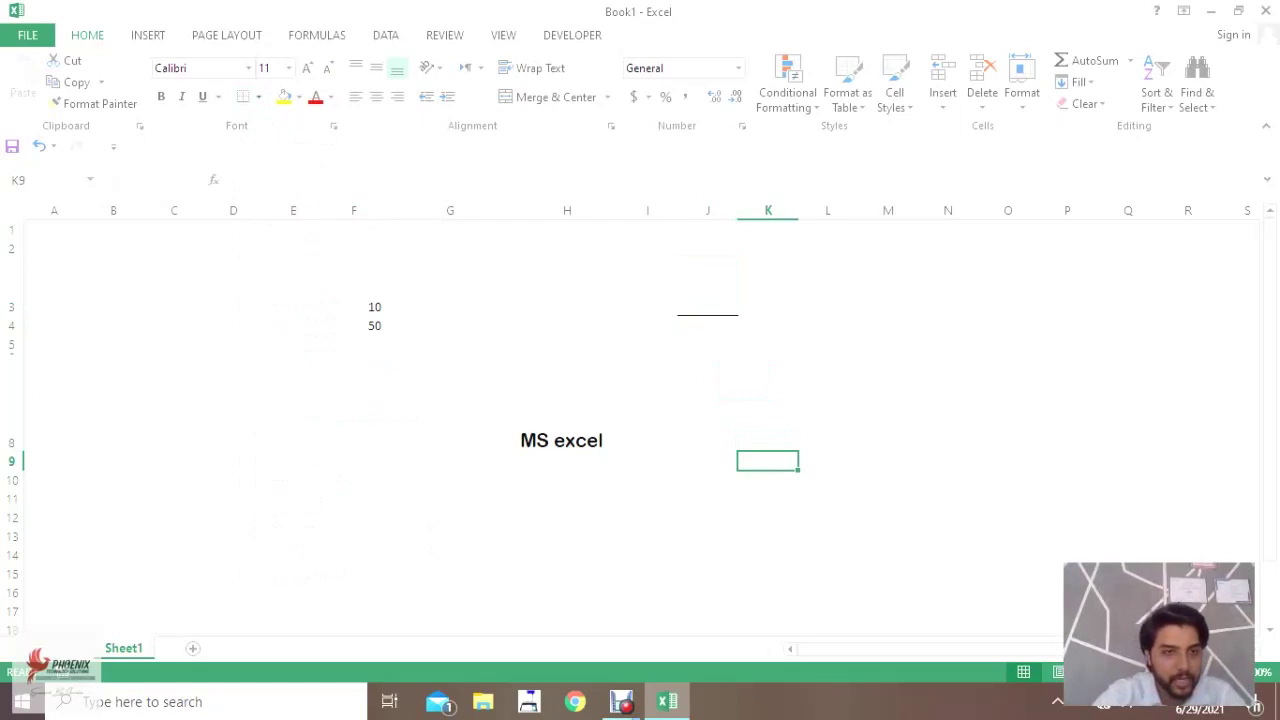
# - Put an outside box border around cell J3 instead
pyautogui.click(258, 96)
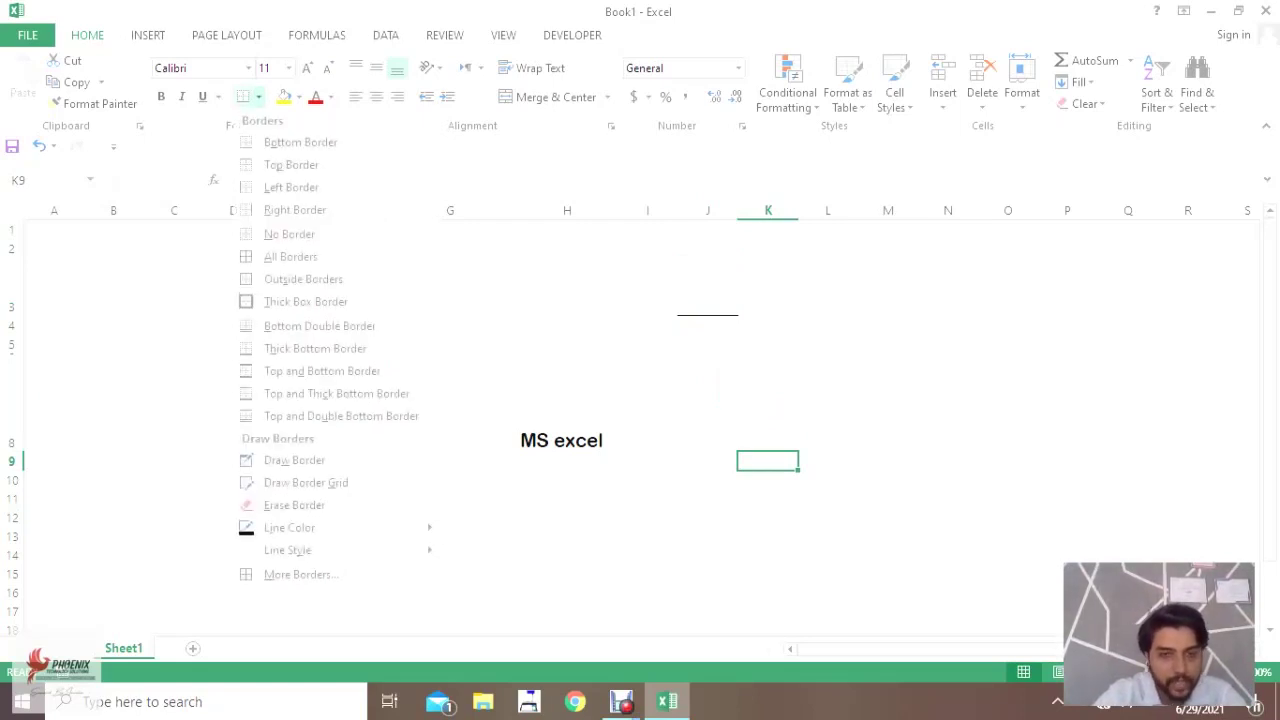
pyautogui.click(707, 286)
pyautogui.click(707, 286)
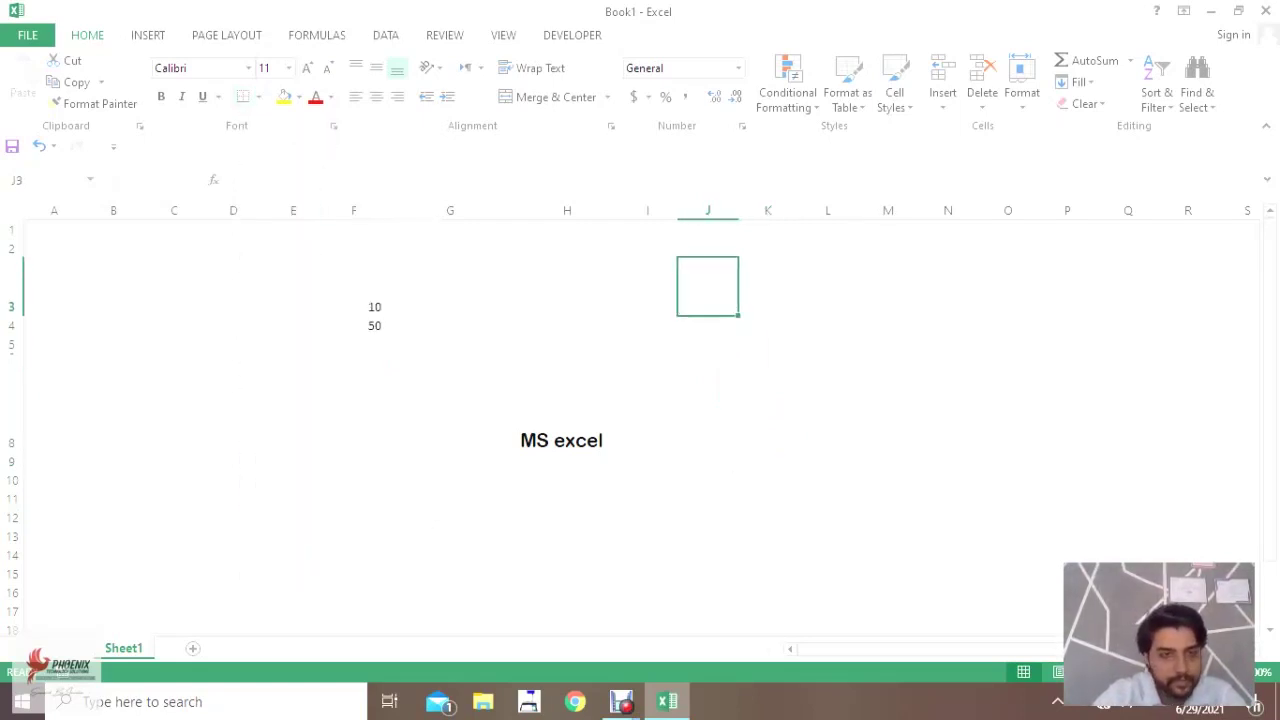
pyautogui.click(258, 96)
pyautogui.click(295, 460)
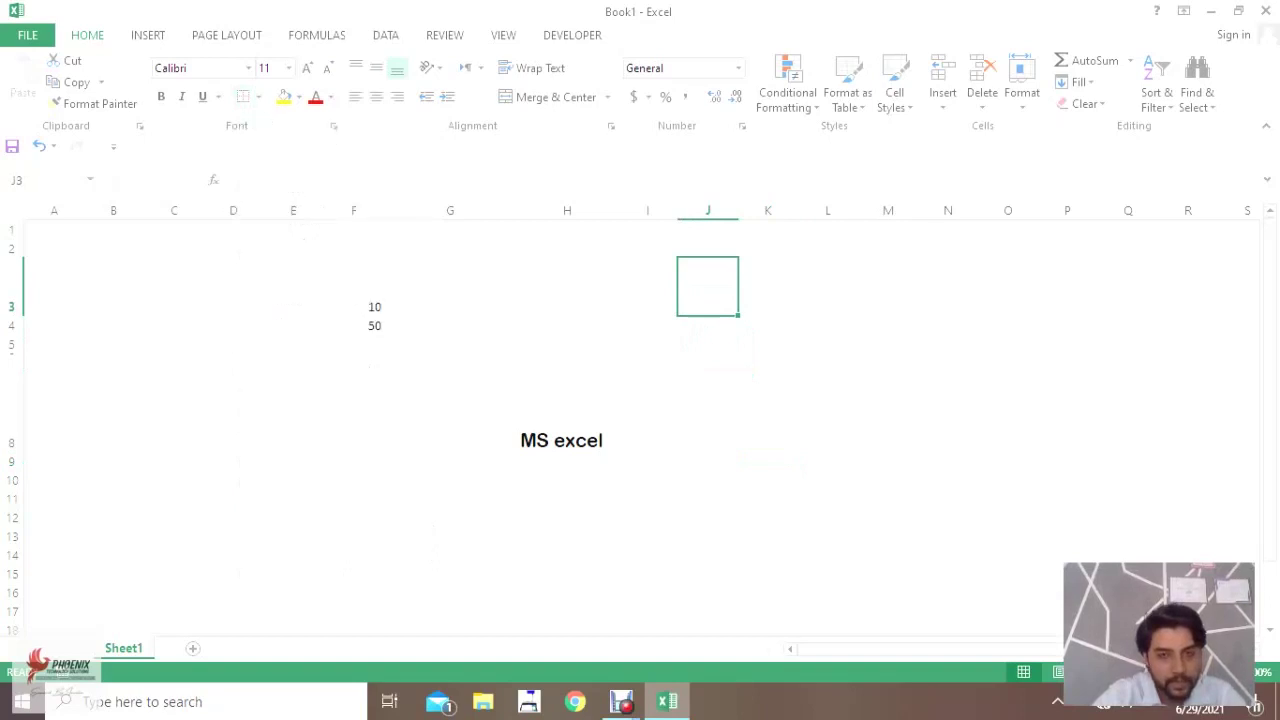
pyautogui.press('Down')
pyautogui.press('Down')
pyautogui.press('Down')
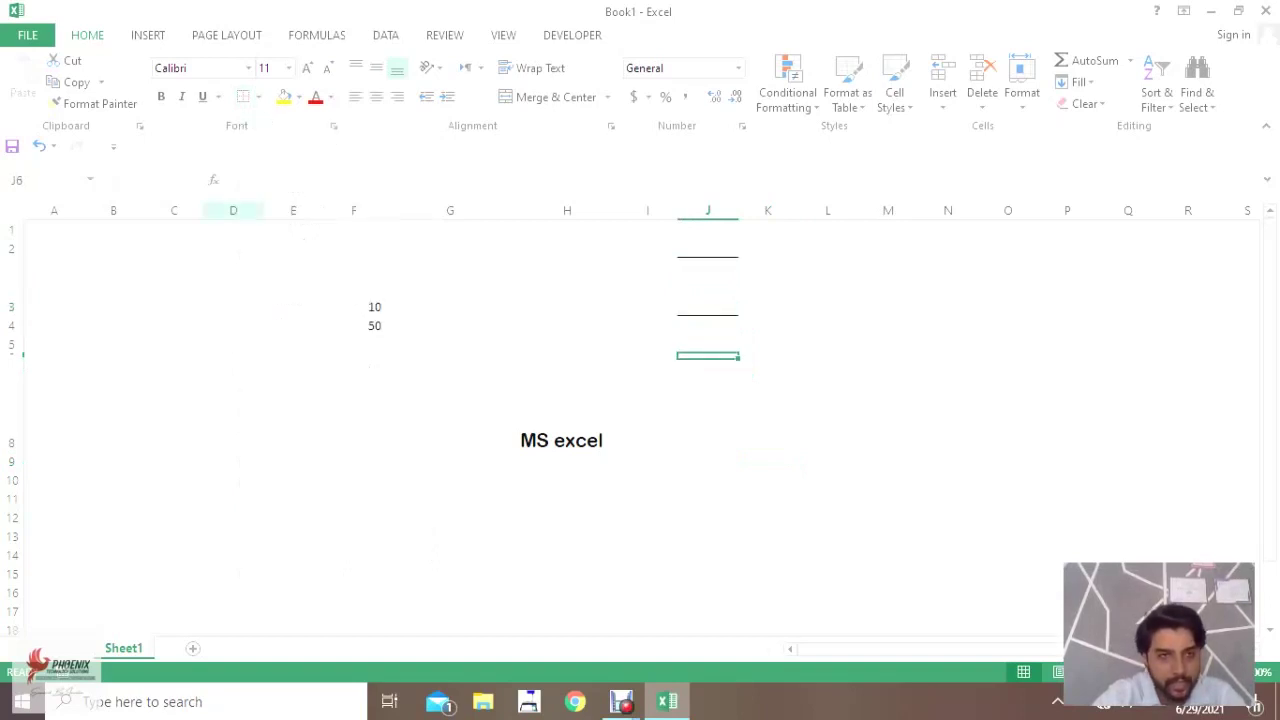
pyautogui.click(707, 286)
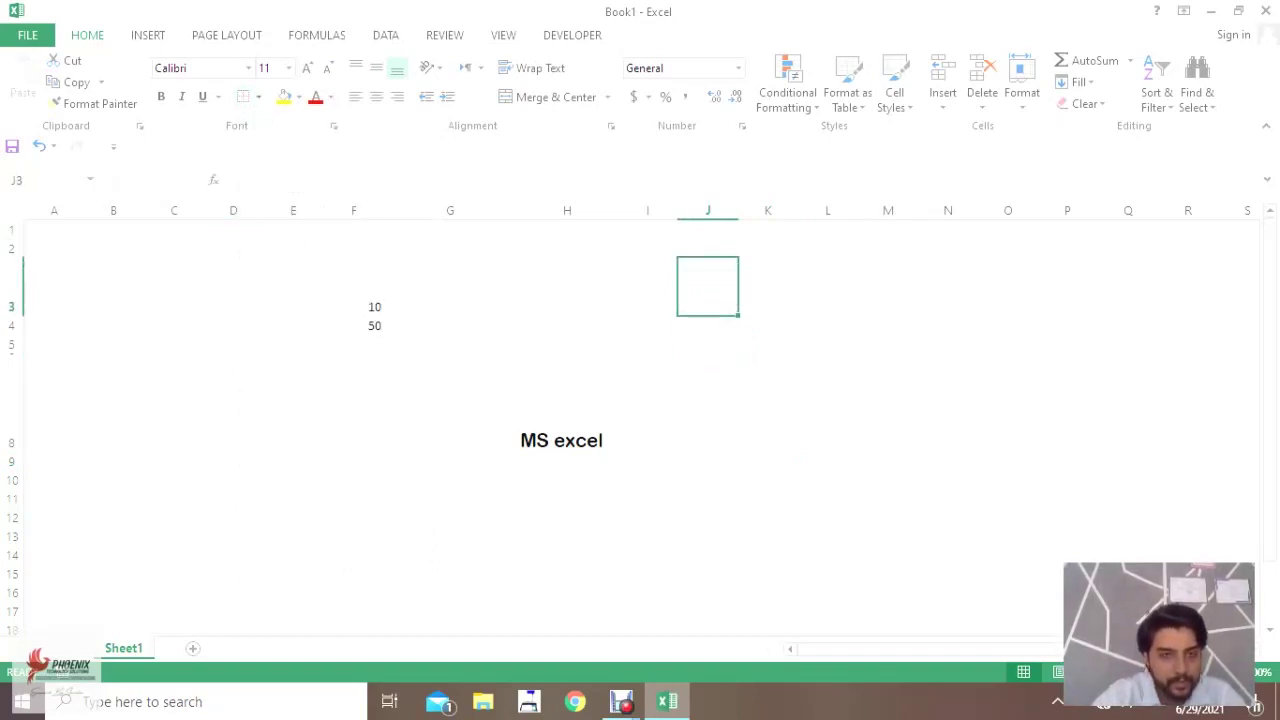
pyautogui.click(258, 96)
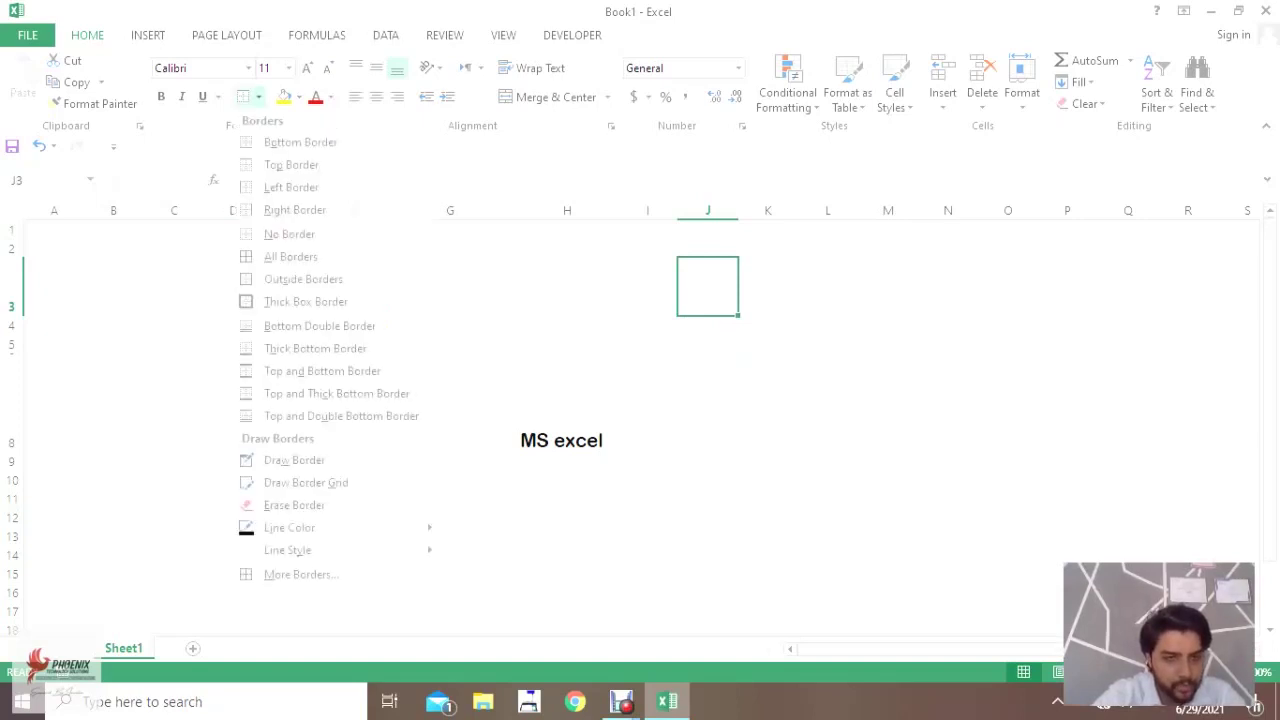
pyautogui.click(294, 209)
pyautogui.moveTo(768, 443); pyautogui.dragTo(768, 370)
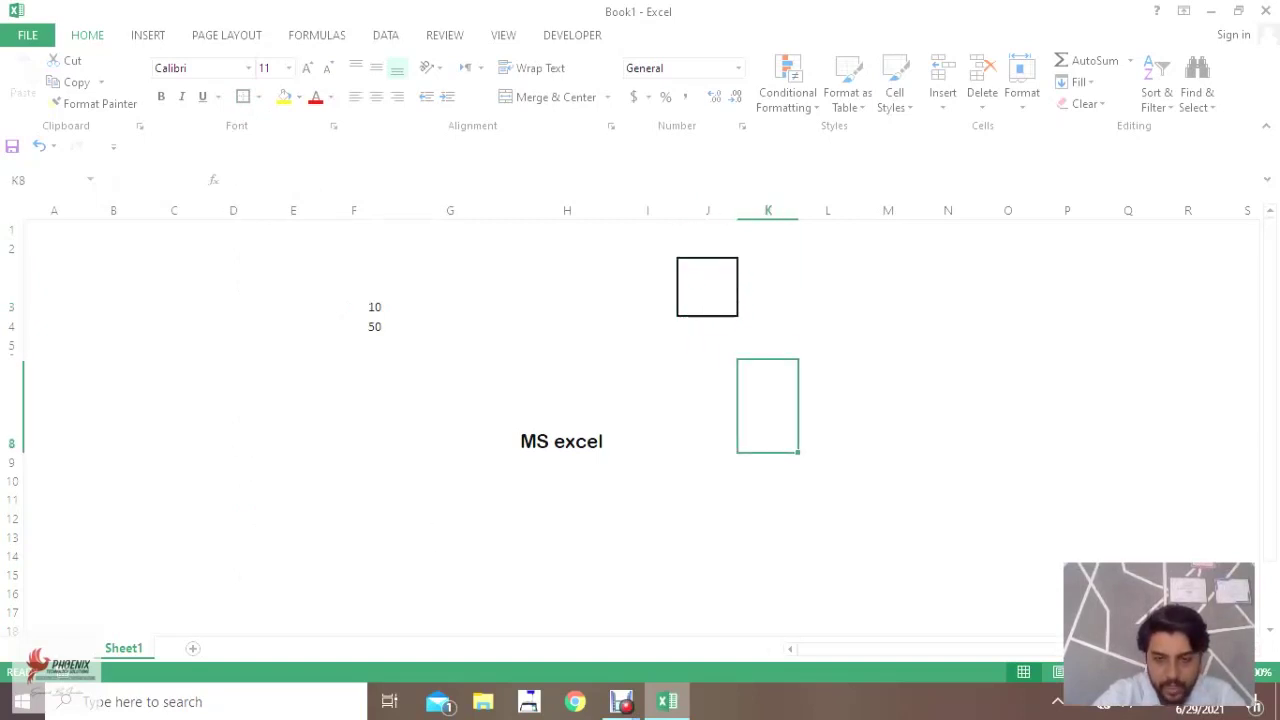
pyautogui.scroll(-2, 640, 420)
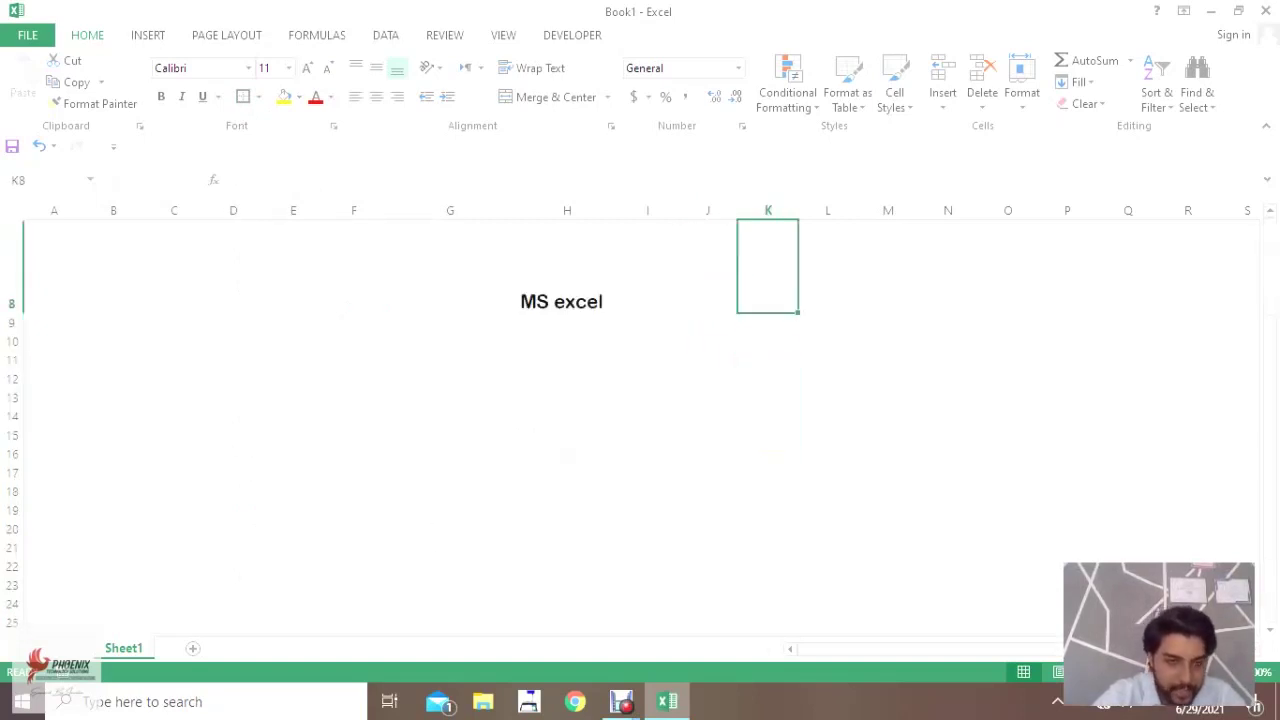
pyautogui.click(567, 301)
pyautogui.moveTo(450, 322)
pyautogui.mouseDown()
pyautogui.moveTo(888, 566)
pyautogui.moveTo(827, 585)
pyautogui.mouseUp()
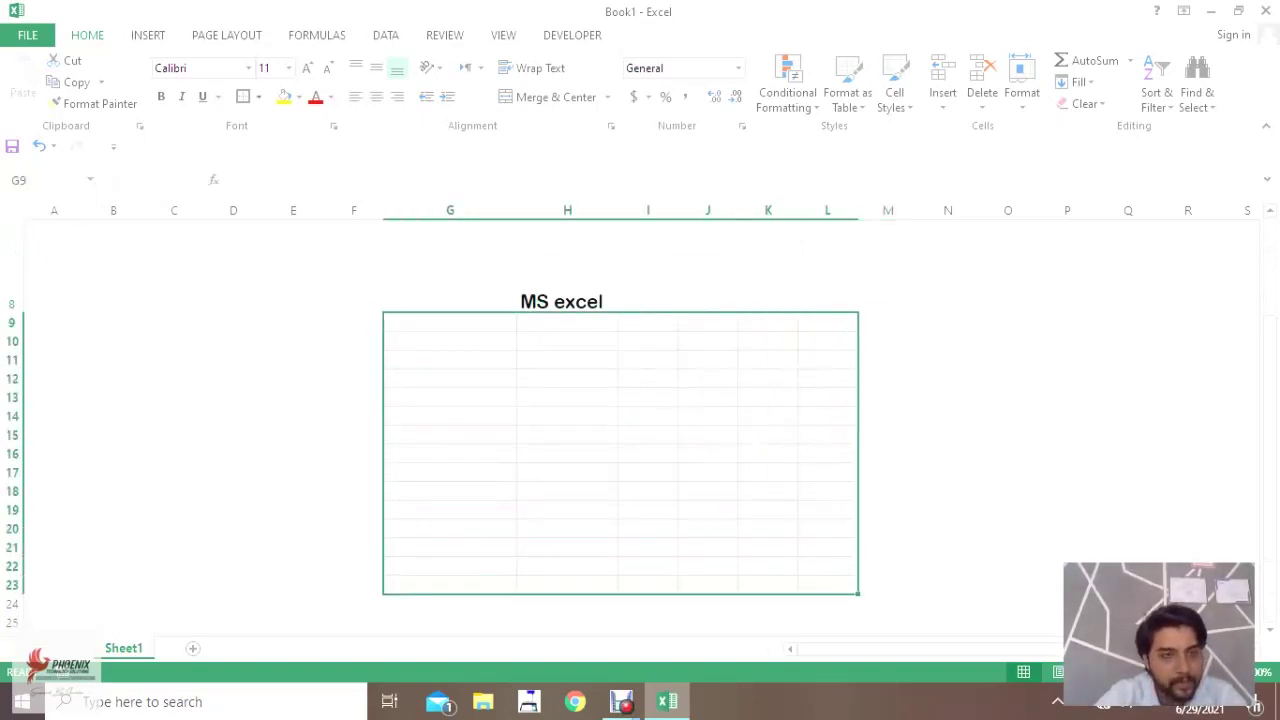
pyautogui.click(258, 96)
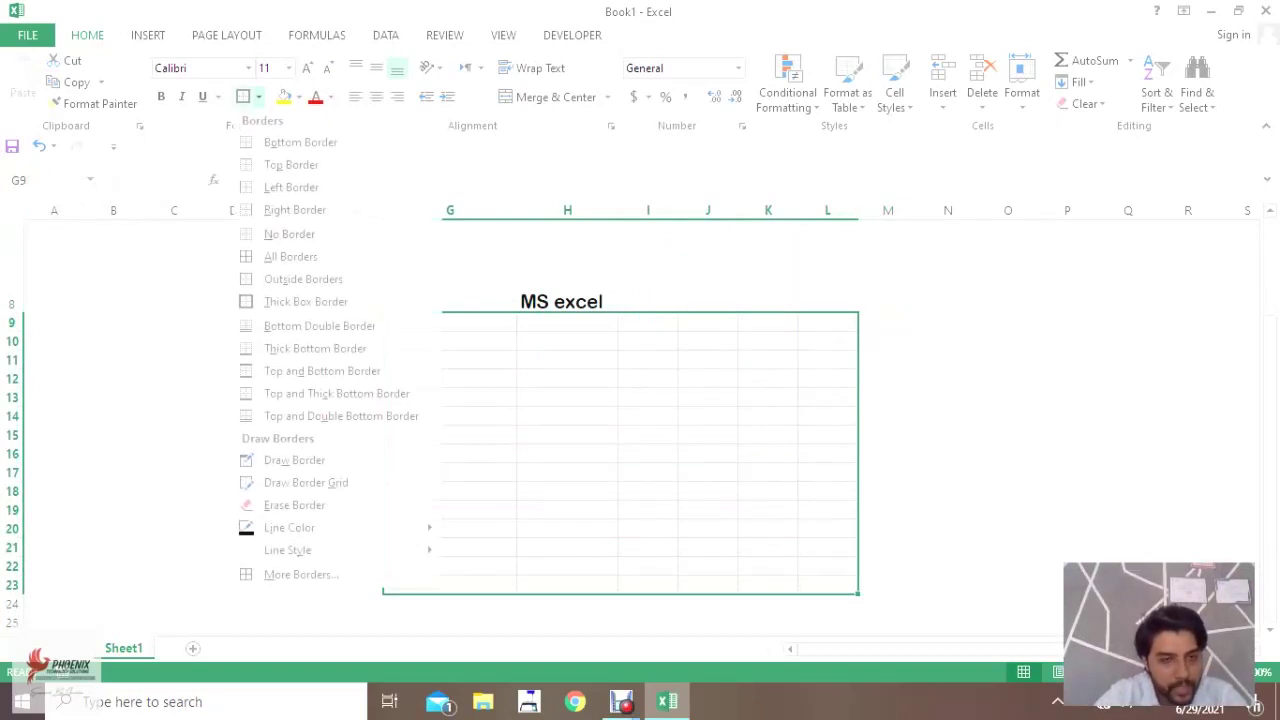
pyautogui.click(290, 256)
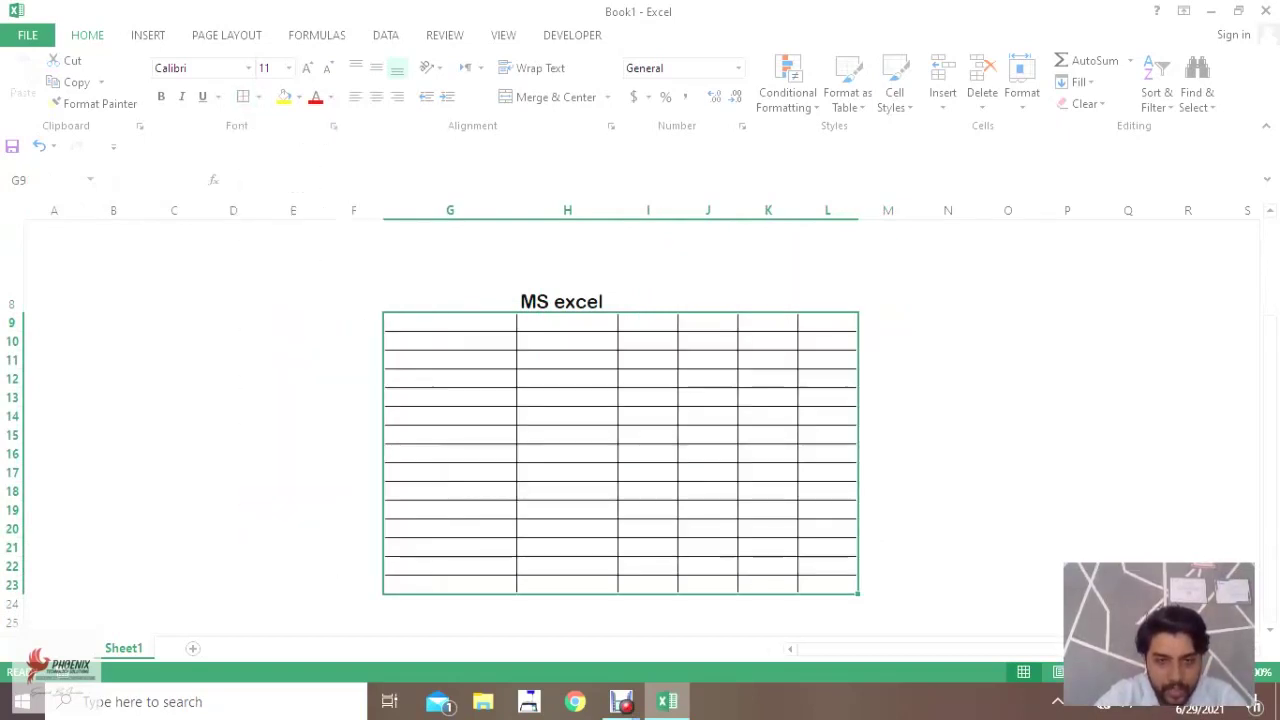
pyautogui.click(353, 472)
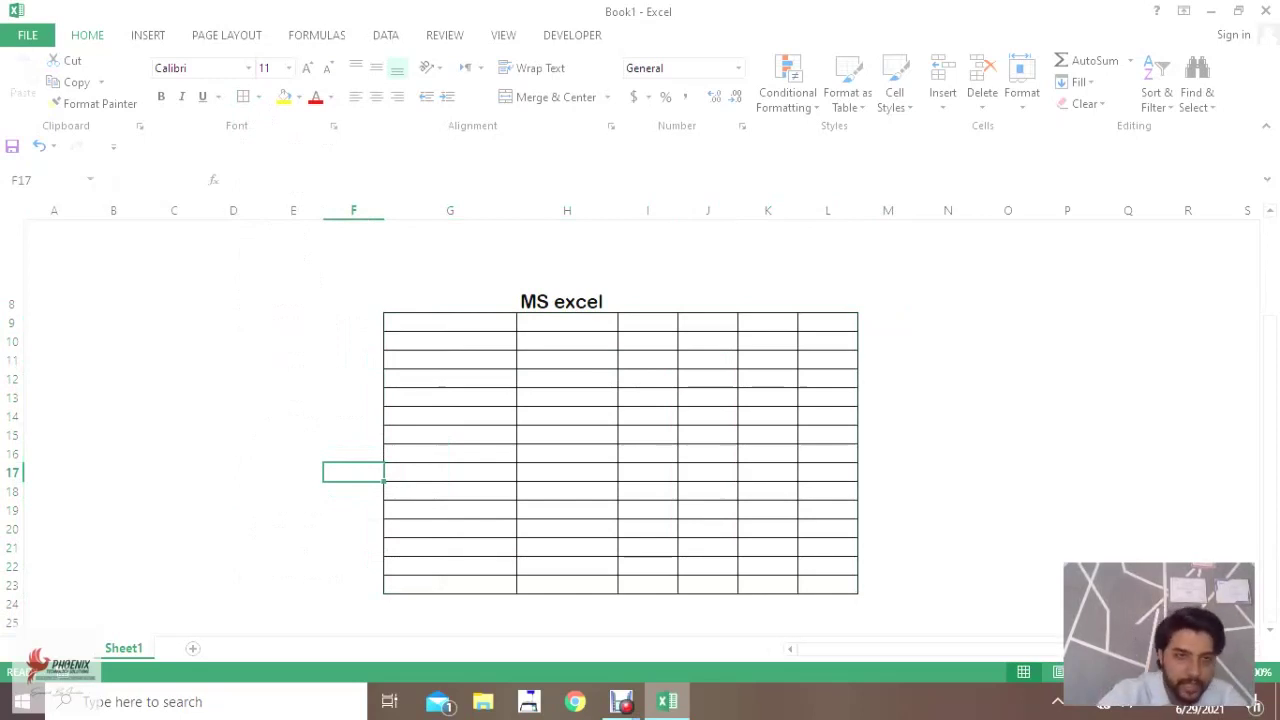
pyautogui.click(258, 96)
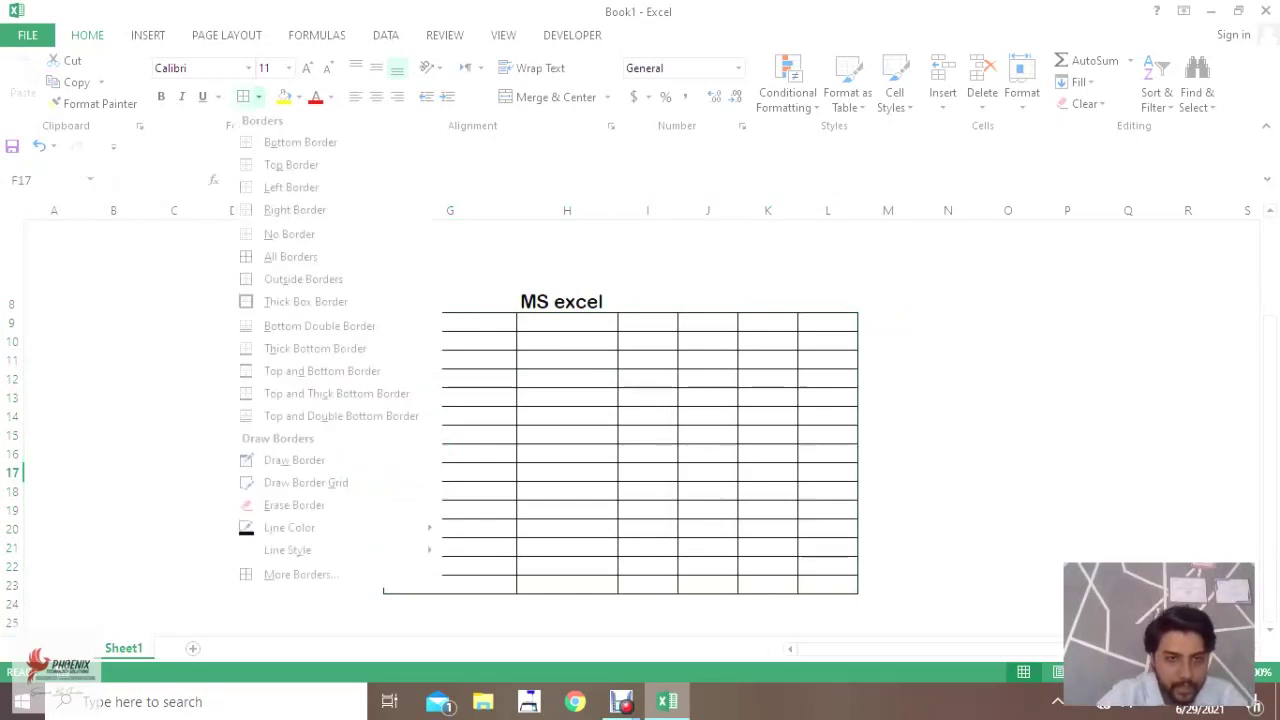
pyautogui.press('Escape')
pyautogui.moveTo(450, 322)
pyautogui.mouseDown()
pyautogui.moveTo(767, 490)
pyautogui.moveTo(888, 585)
pyautogui.moveTo(827, 585)
pyautogui.mouseUp()
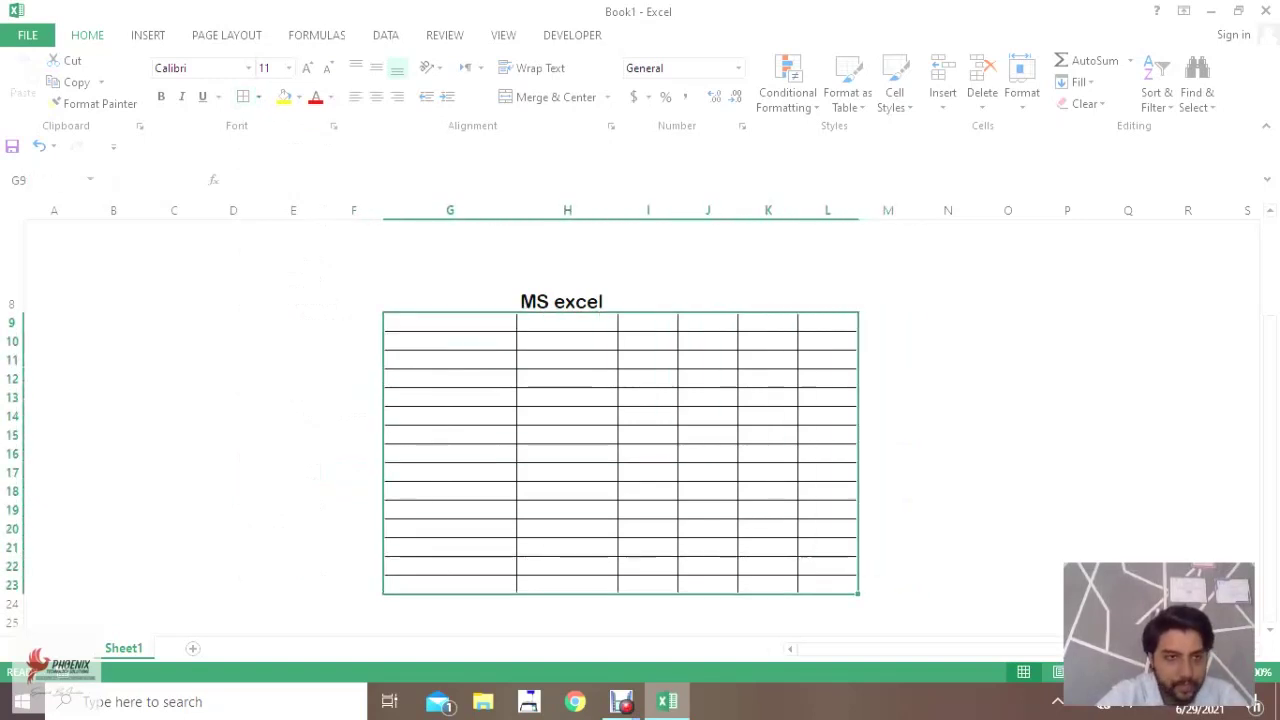
pyautogui.click(258, 96)
pyautogui.click(289, 233)
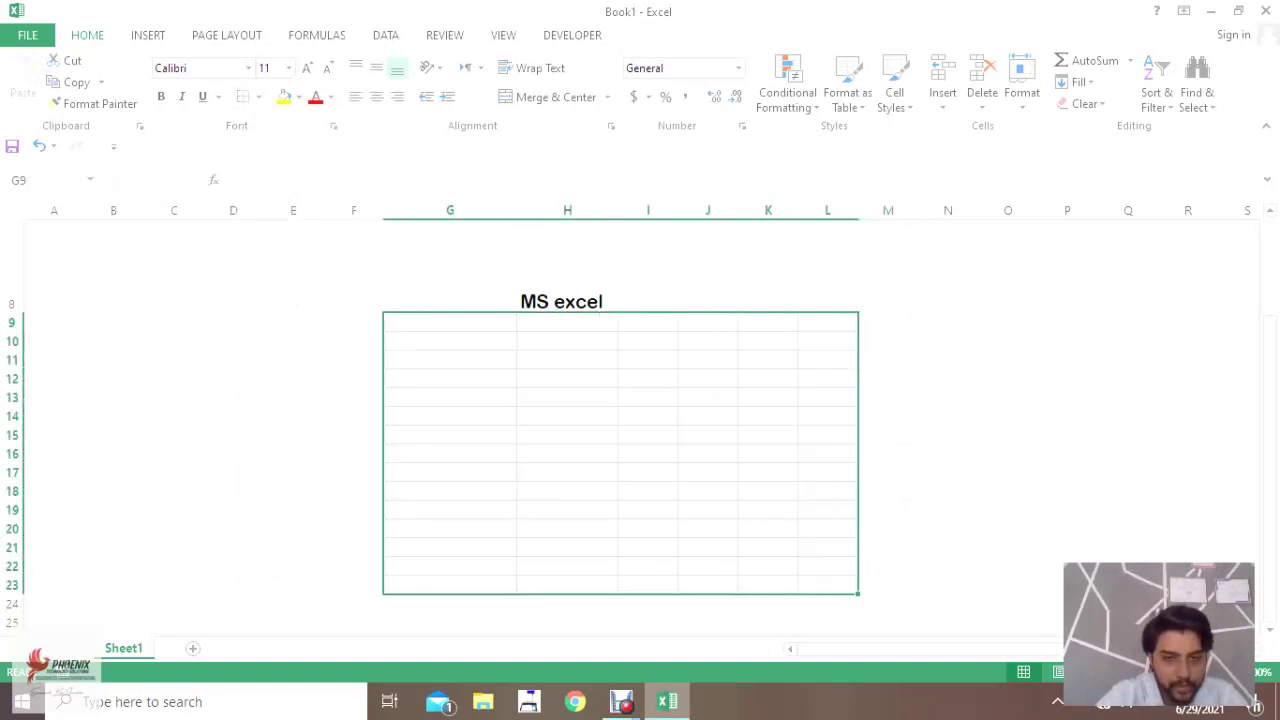
pyautogui.click(293, 360)
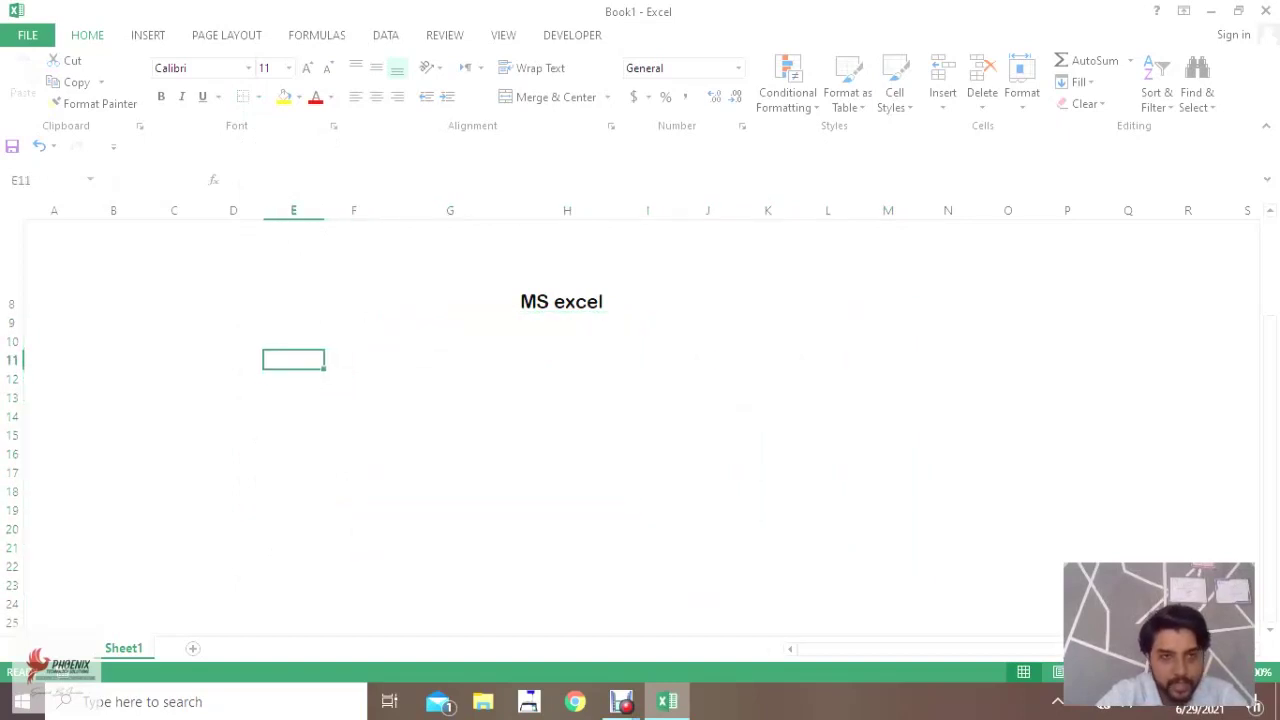
# - Select the MS excel cell H8 and apply a Yellow background fill
pyautogui.click(561, 290)
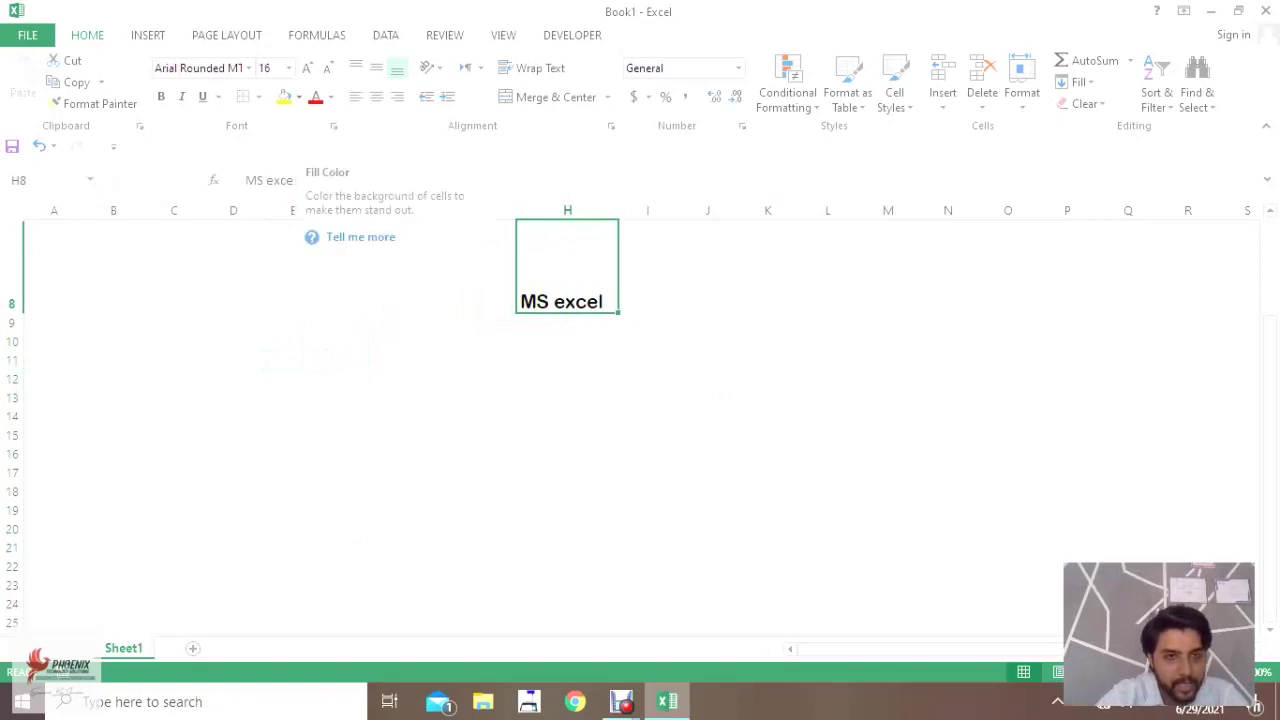
pyautogui.click(298, 97)
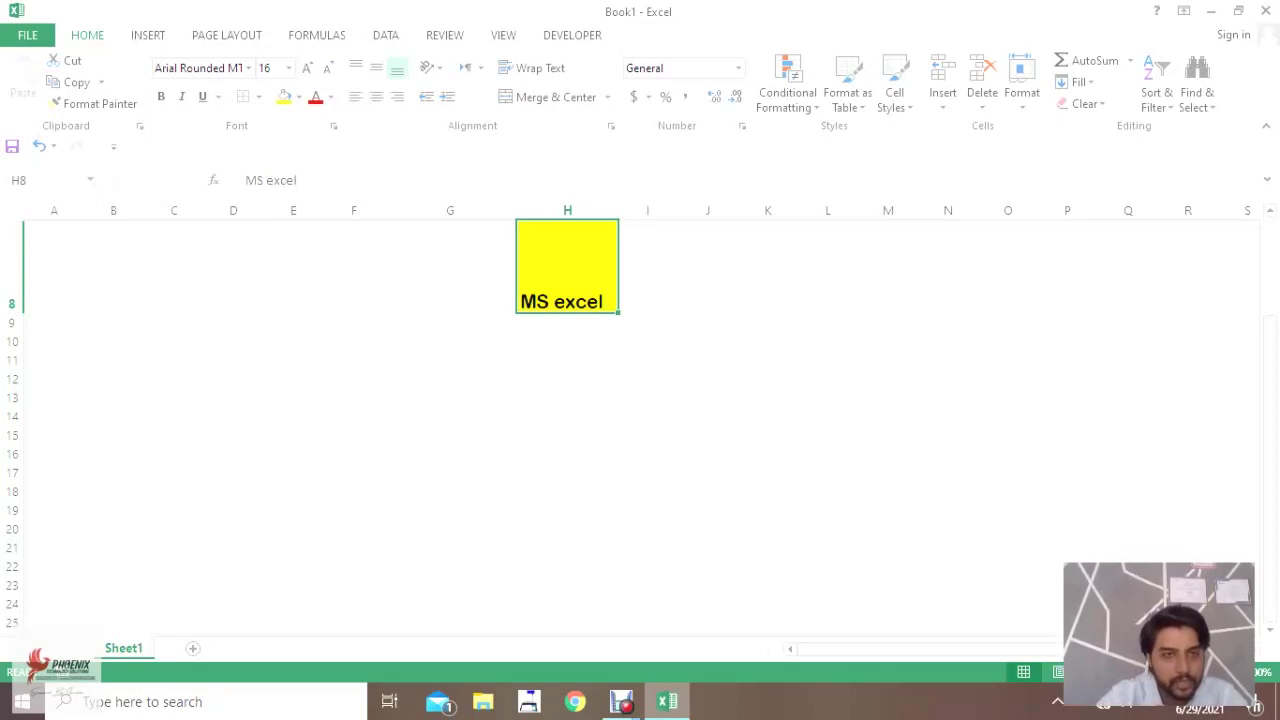
pyautogui.click(331, 97)
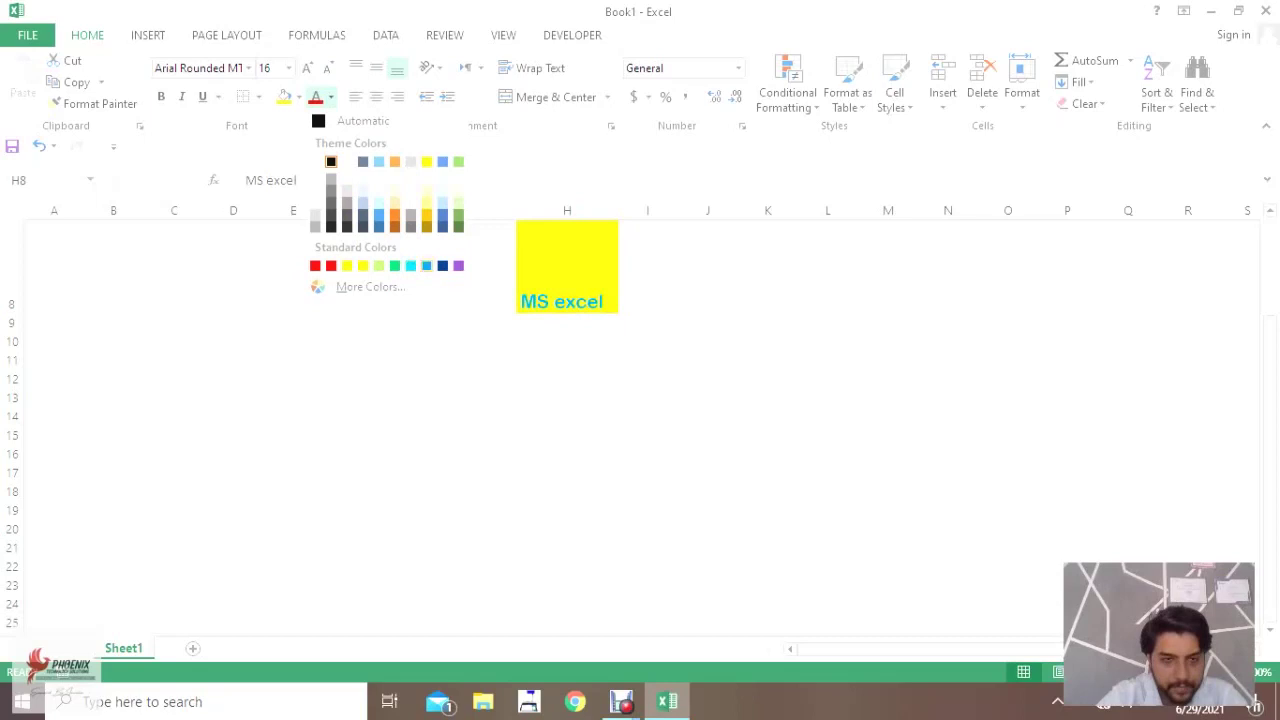
# - Change the 'MS excel' text in H8 to light blue font colour
pyautogui.click(426, 265)
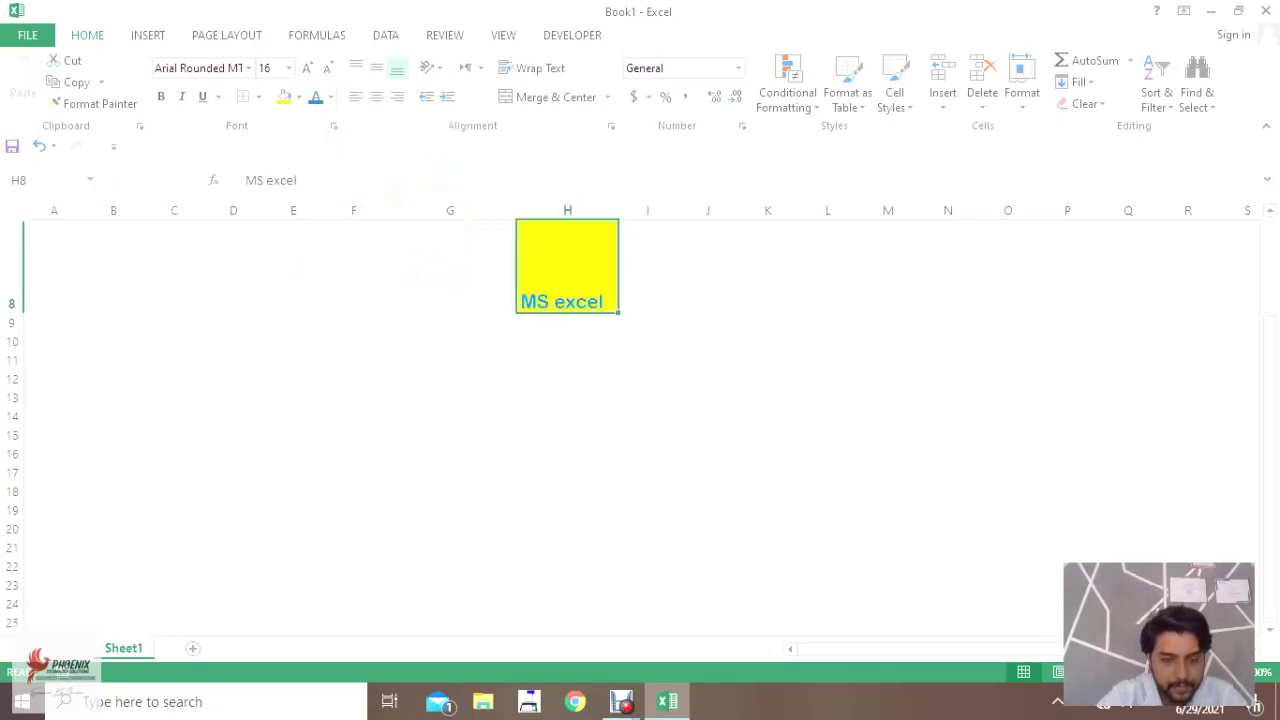
pyautogui.click(450, 341)
pyautogui.click(648, 266)
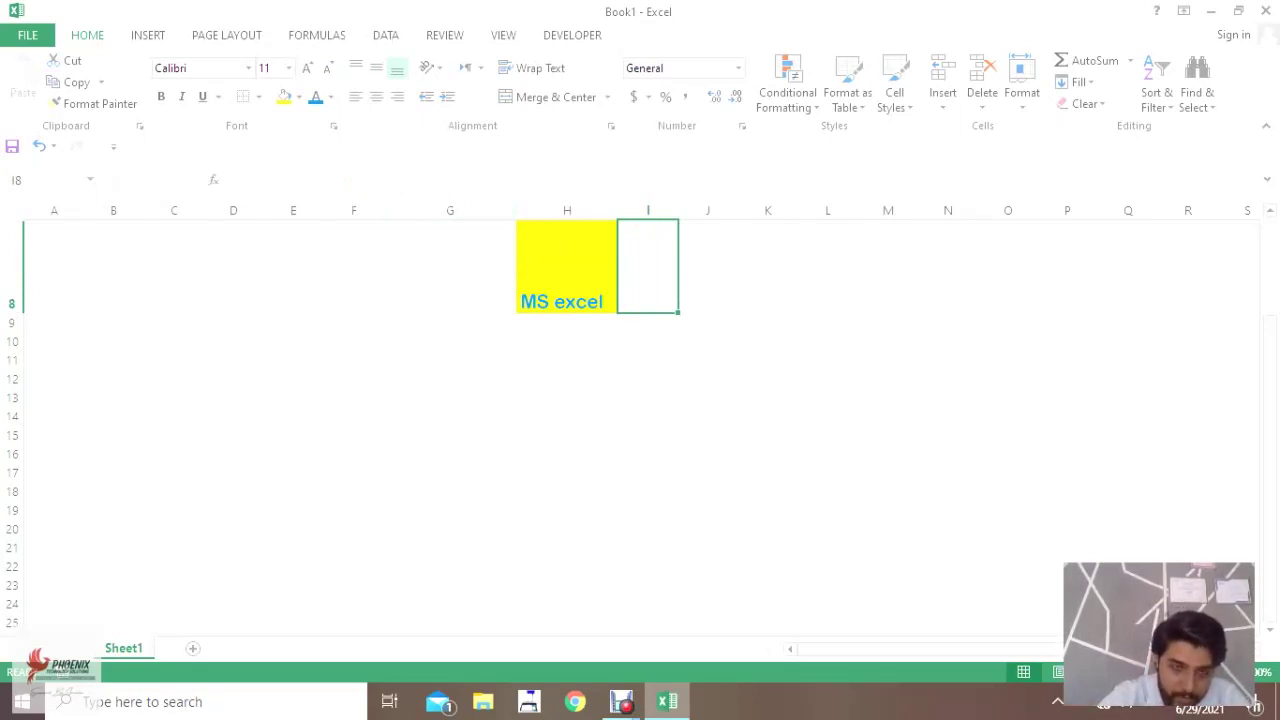
# - Select H8 and widen column H to roughly double its width
pyautogui.scroll(2, 640, 420)
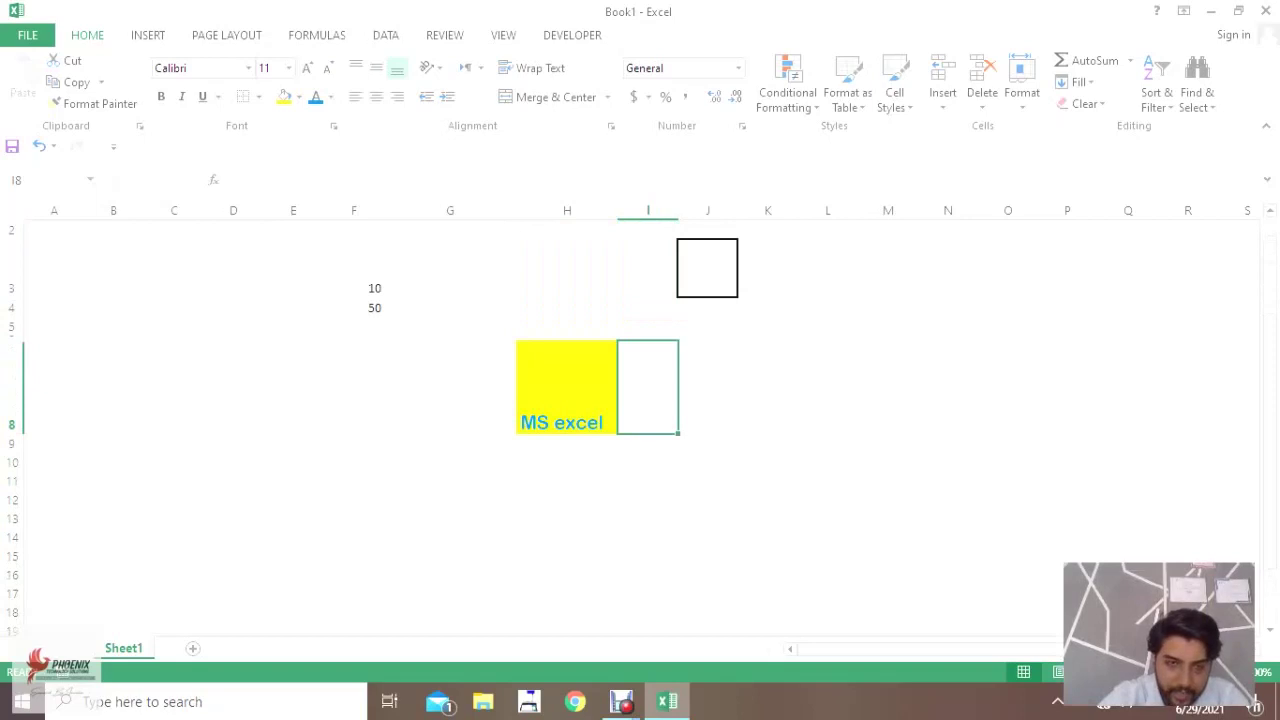
pyautogui.click(450, 387)
pyautogui.click(567, 387)
pyautogui.click(450, 387)
pyautogui.click(567, 387)
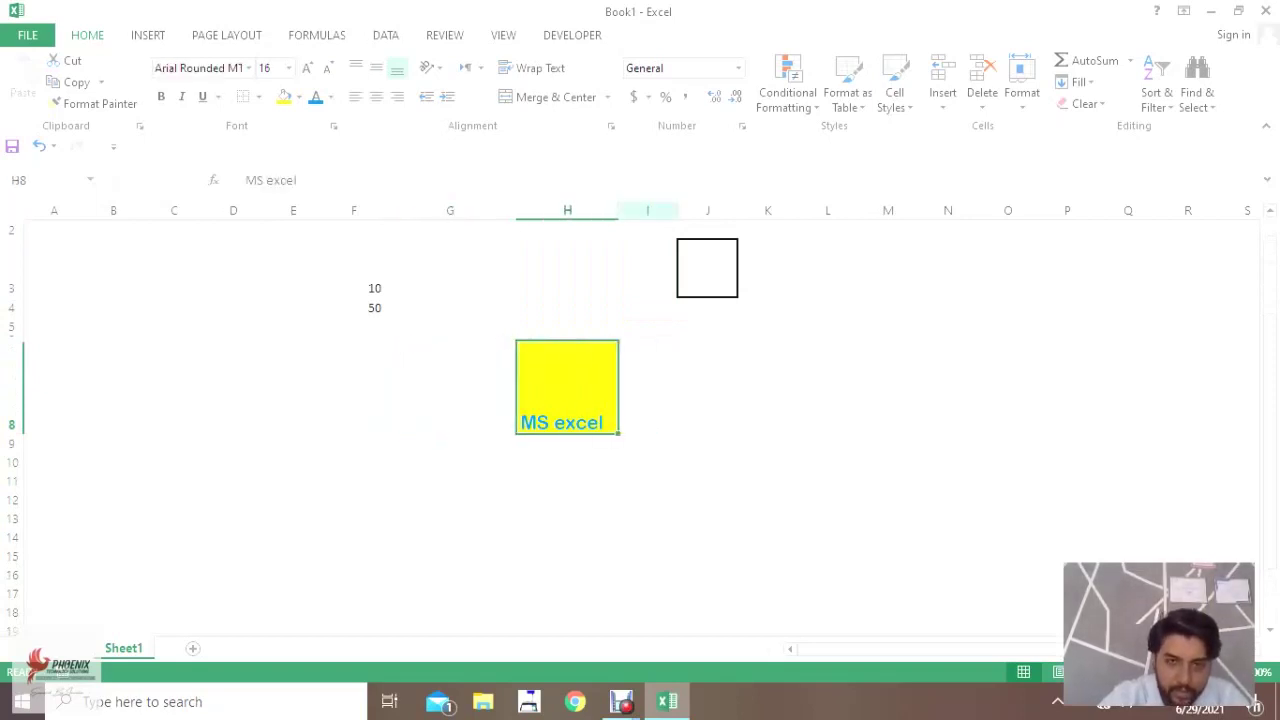
pyautogui.moveTo(618, 210); pyautogui.dragTo(703, 210)
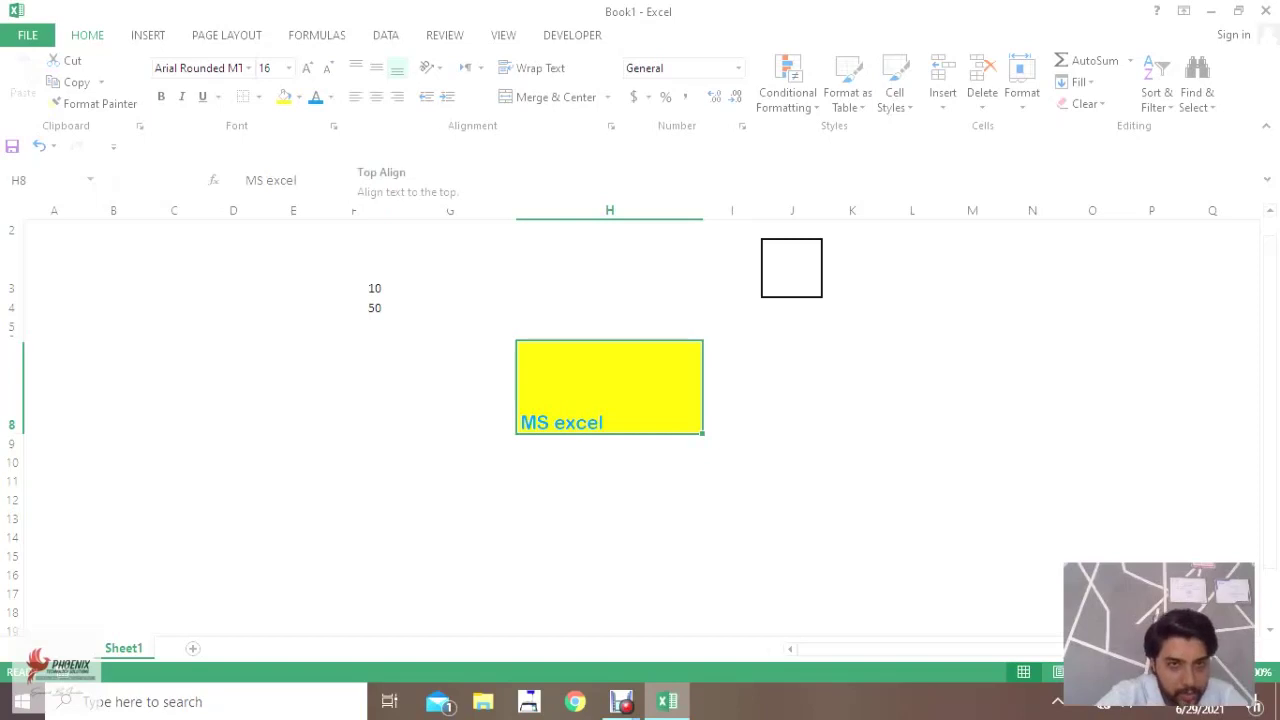
# - Try top, middle and bottom vertical alignment on 'MS excel', finishing with Top Align
pyautogui.click(356, 67)
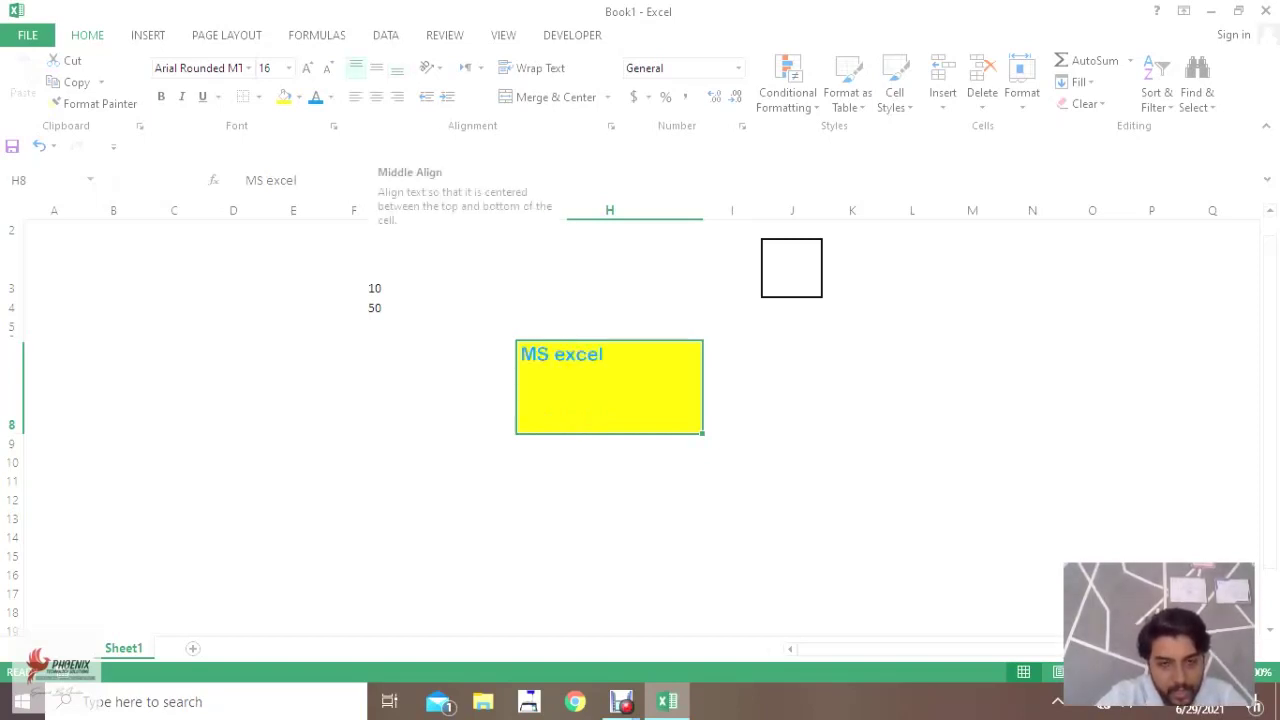
pyautogui.click(376, 67)
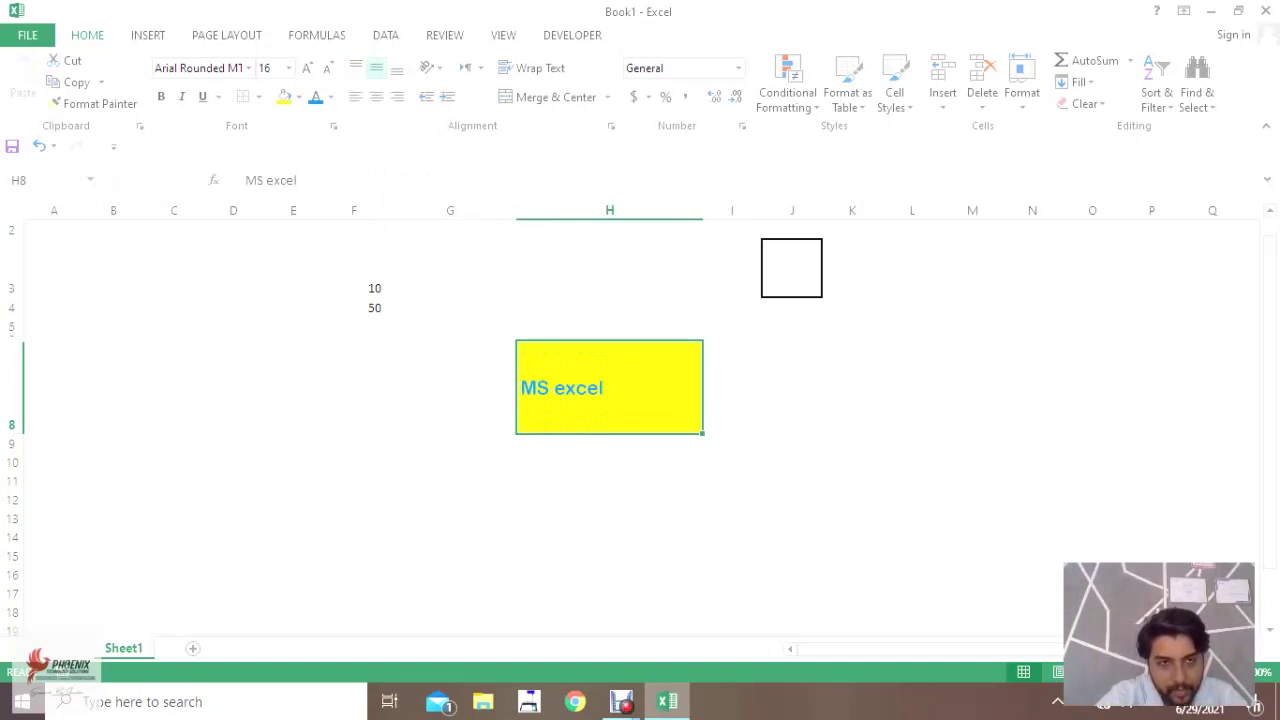
pyautogui.click(397, 67)
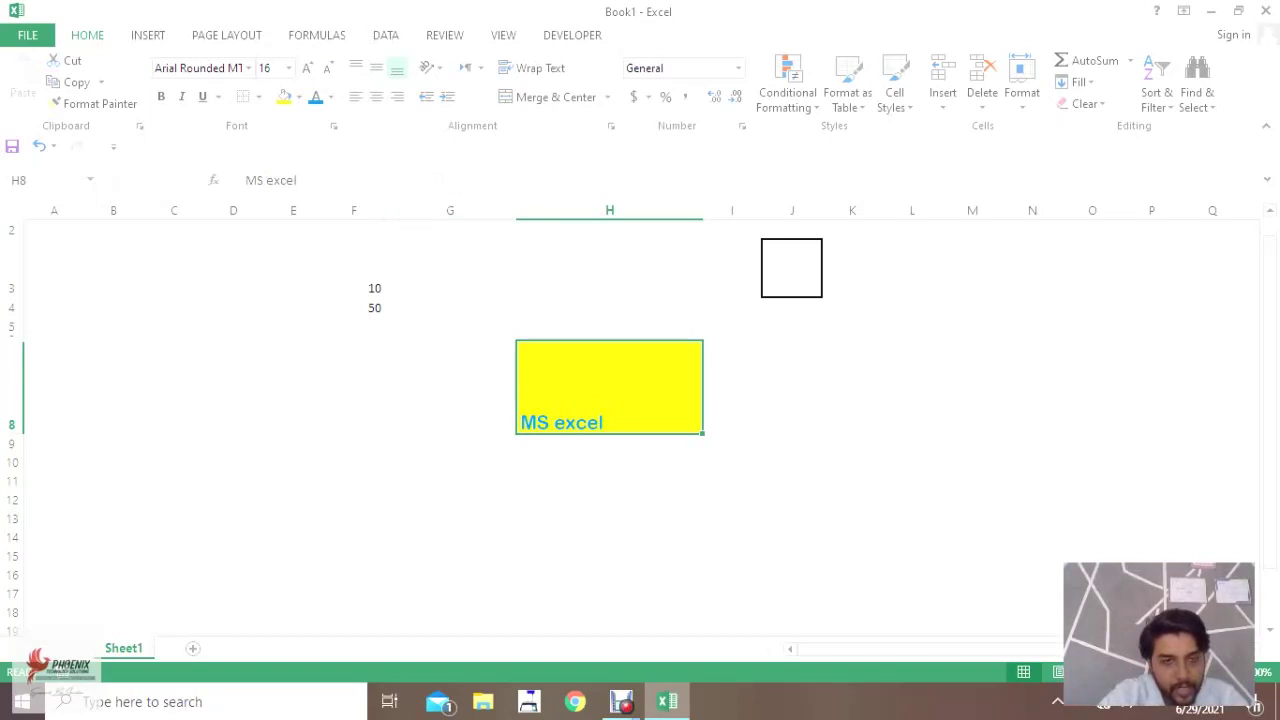
pyautogui.click(356, 67)
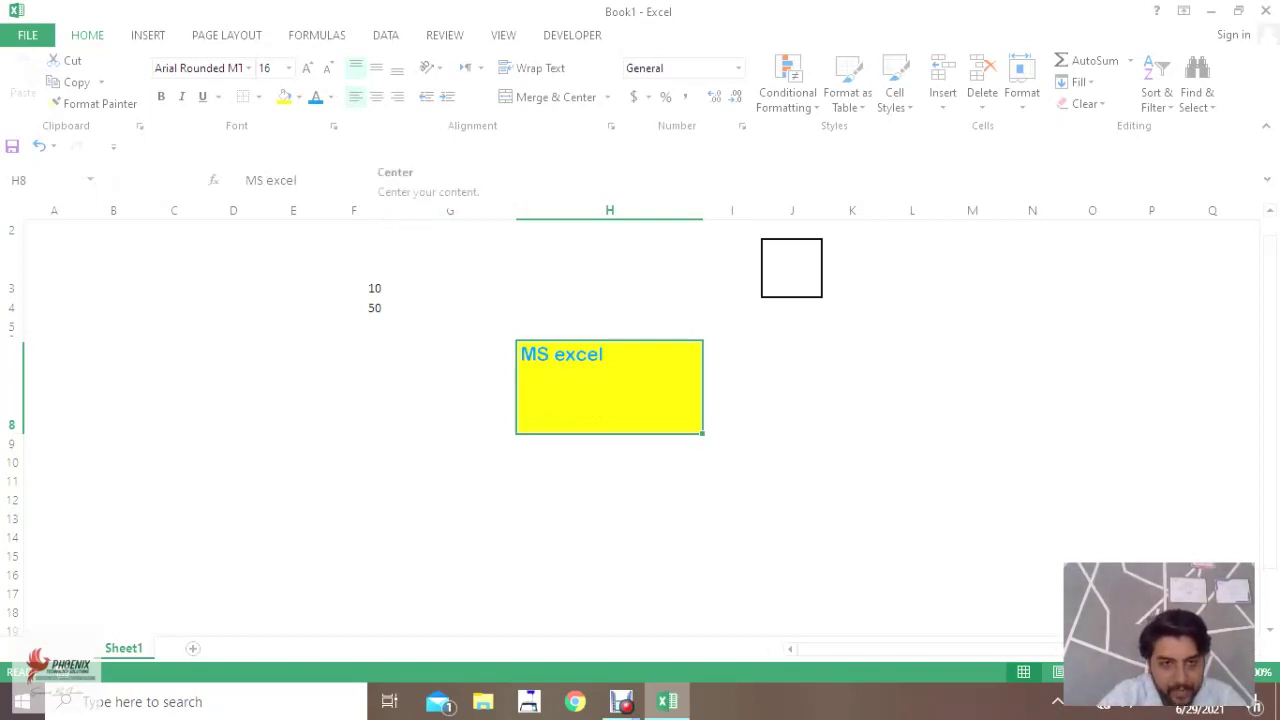
# - Try center, right, left and middle alignments on the 'MS excel' text
pyautogui.click(376, 96)
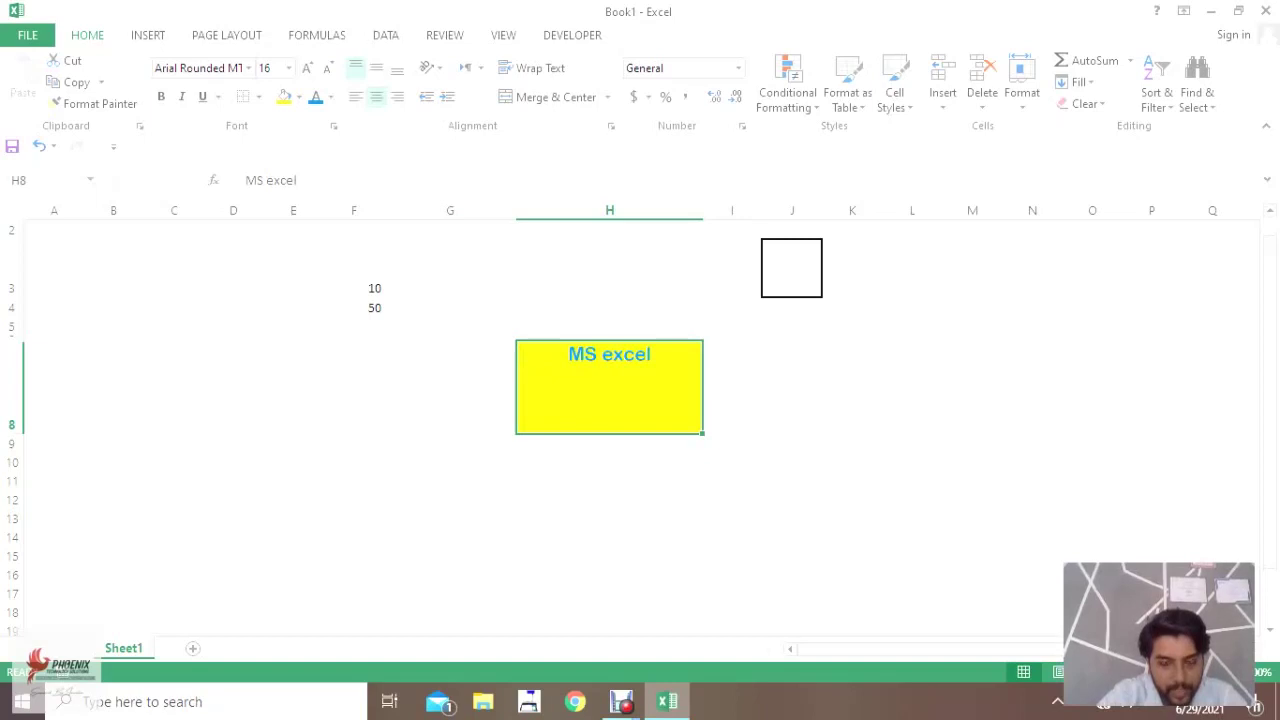
pyautogui.click(397, 96)
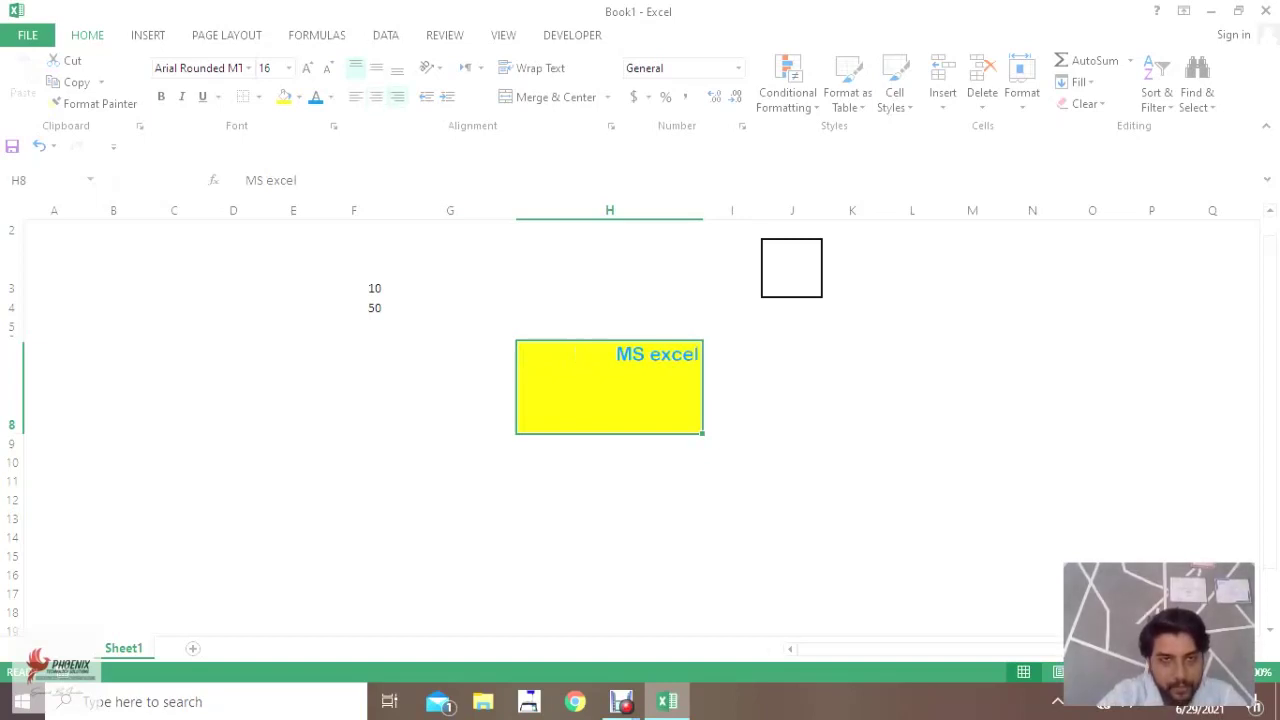
pyautogui.click(376, 67)
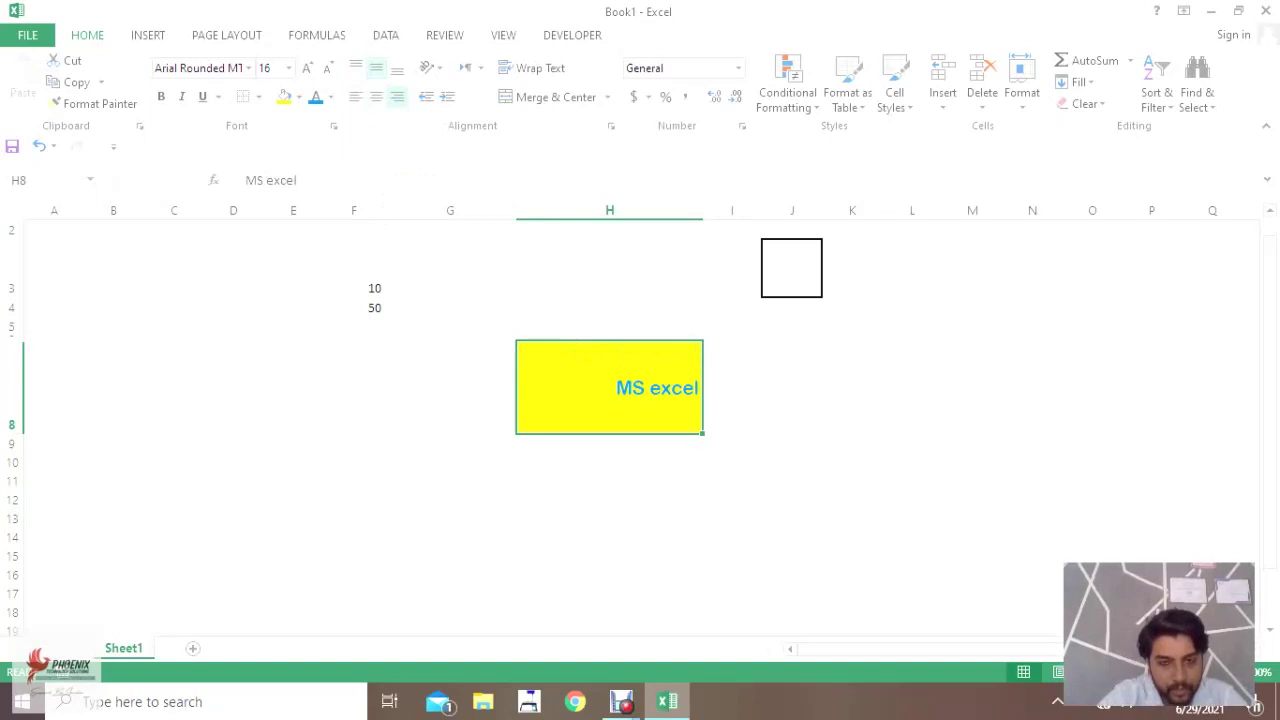
pyautogui.click(376, 96)
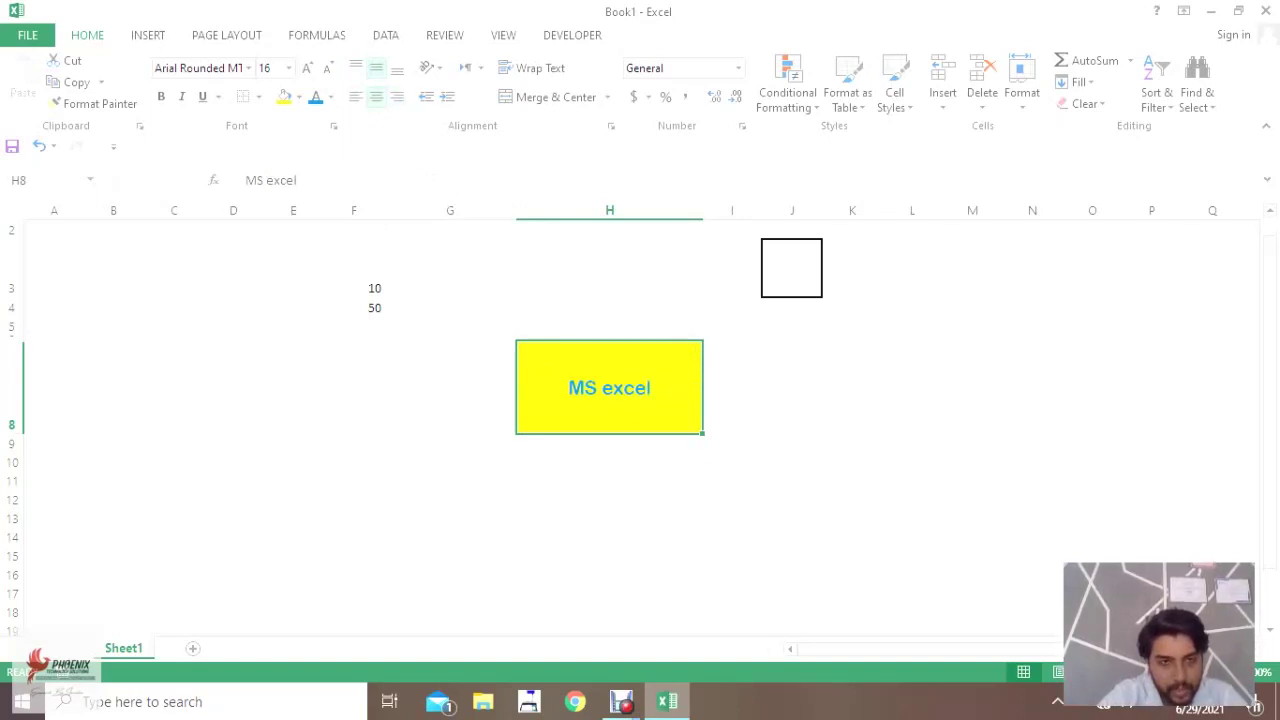
pyautogui.click(355, 96)
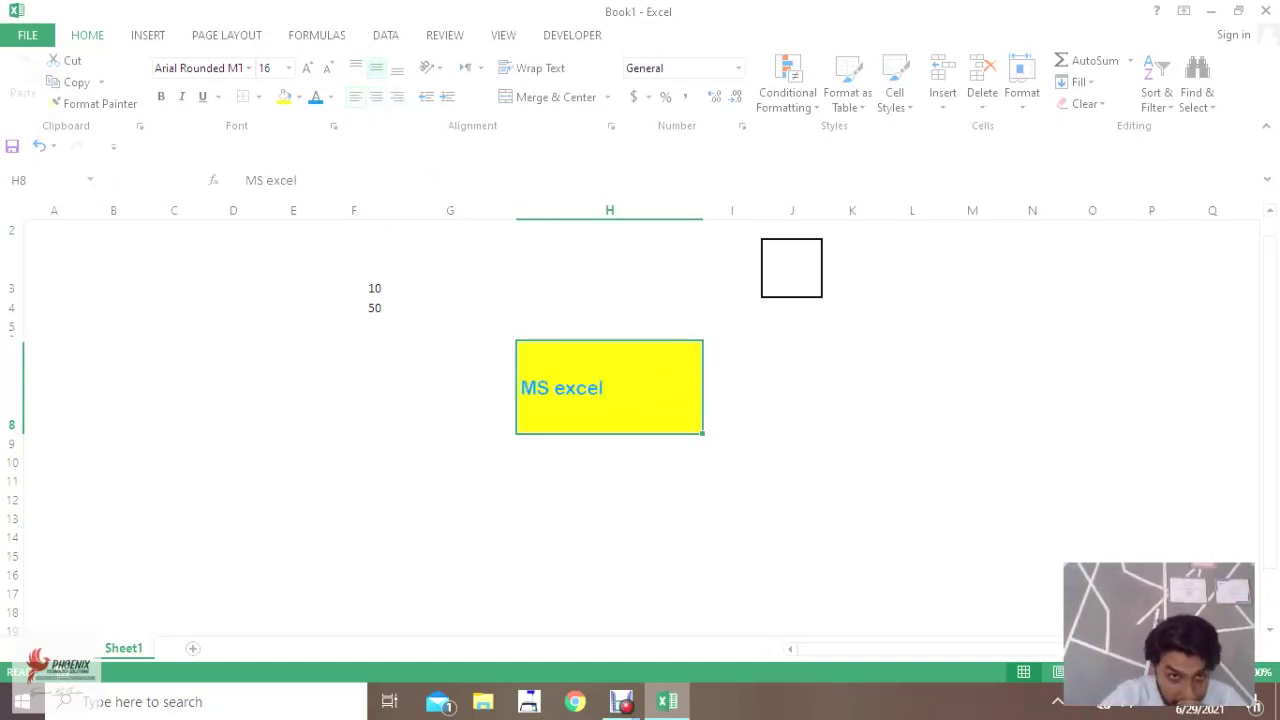
pyautogui.click(397, 96)
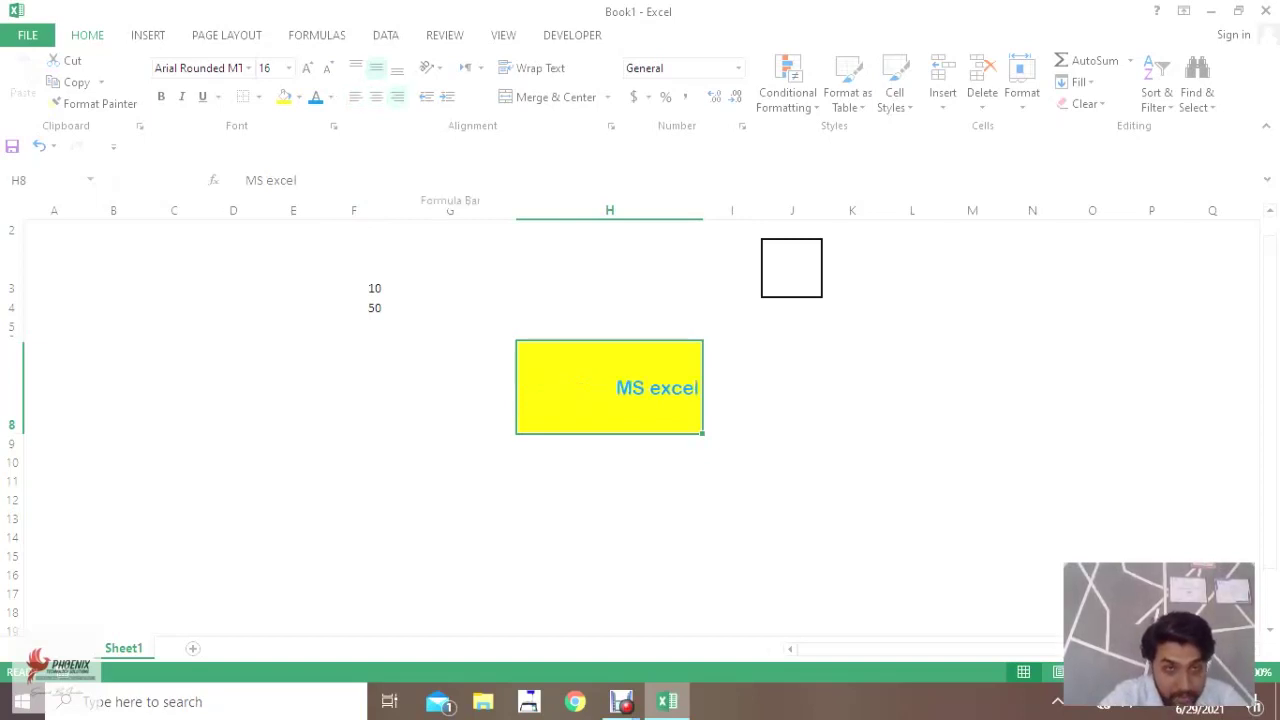
# - Bottom-align 'MS excel' and settle on horizontal centre alignment
pyautogui.click(397, 67)
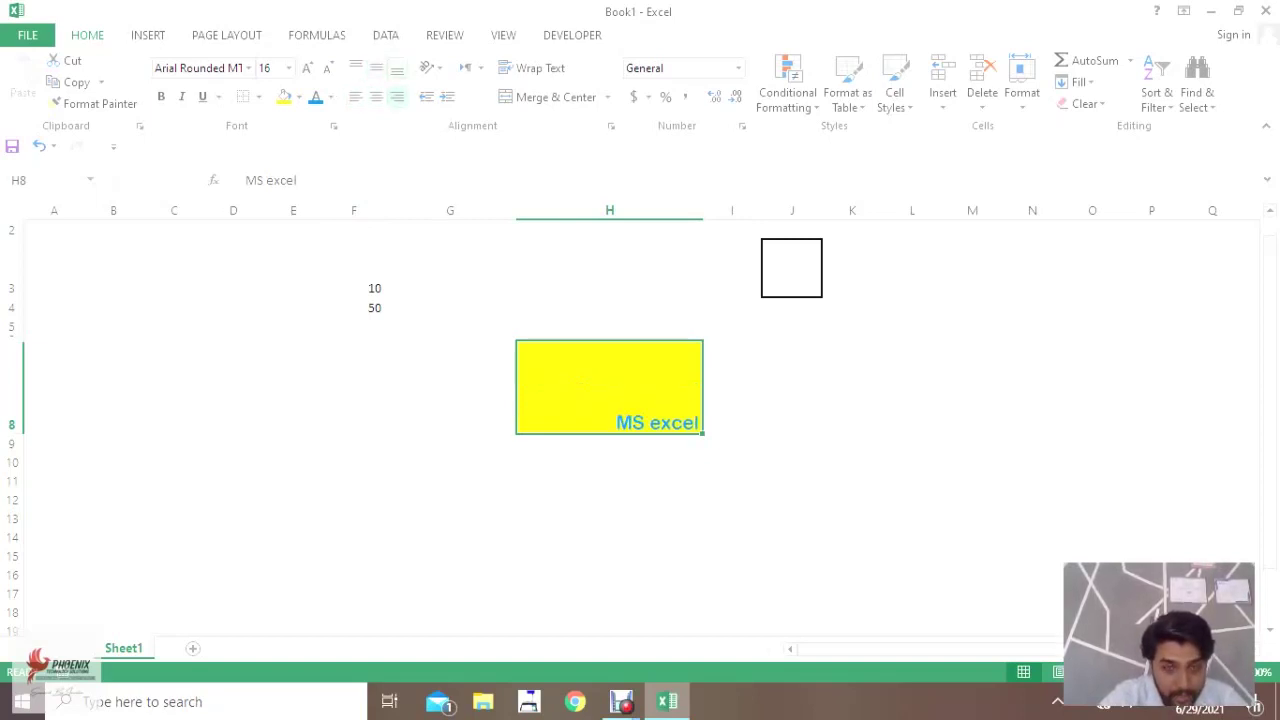
pyautogui.click(376, 96)
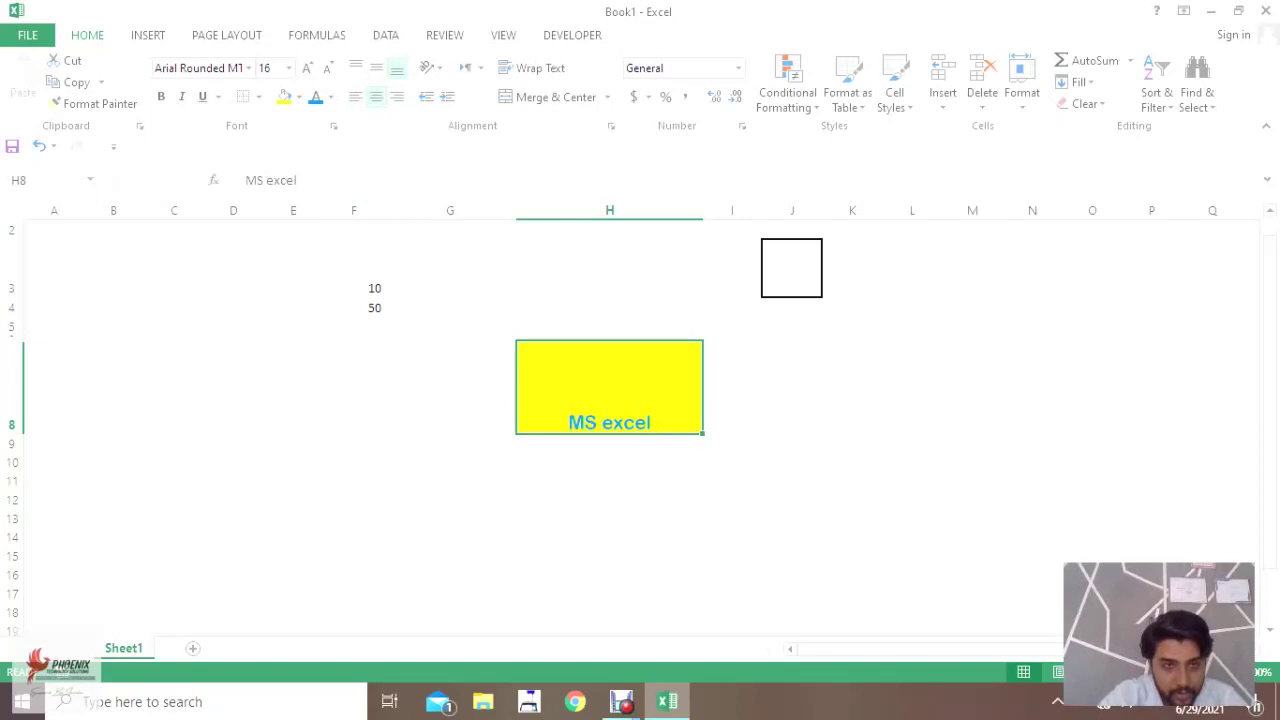
pyautogui.click(355, 96)
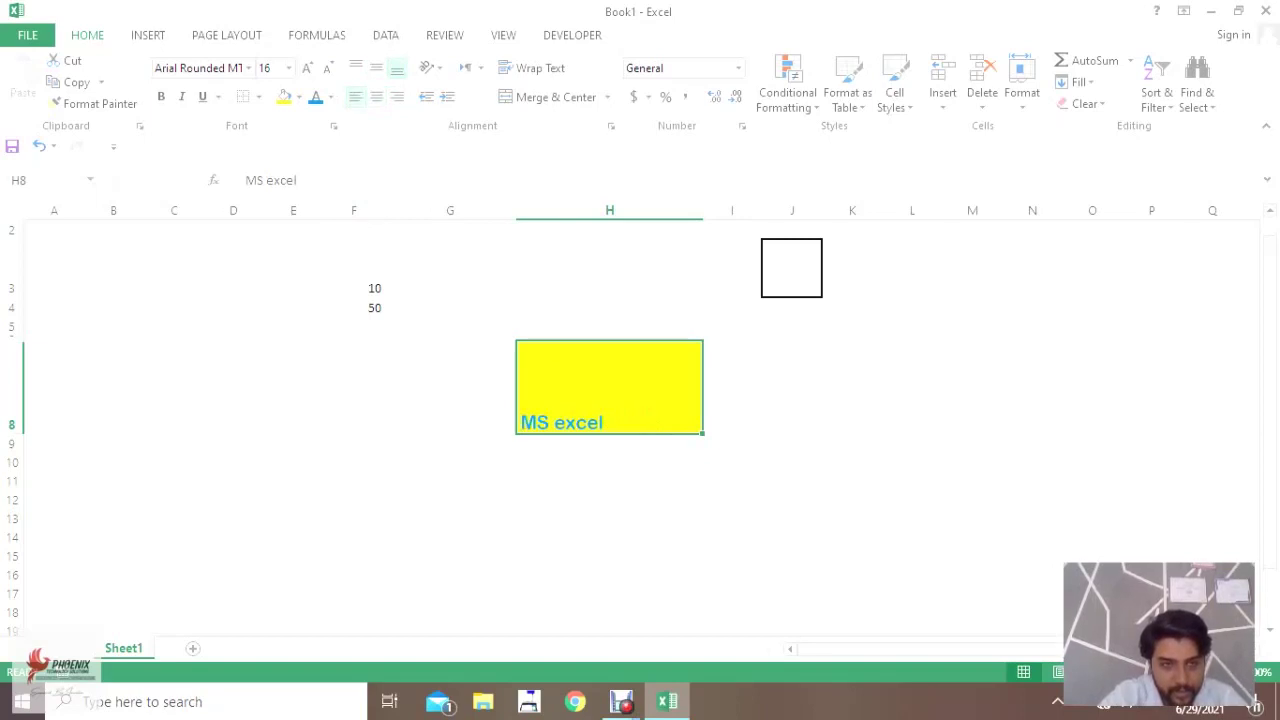
pyautogui.click(397, 96)
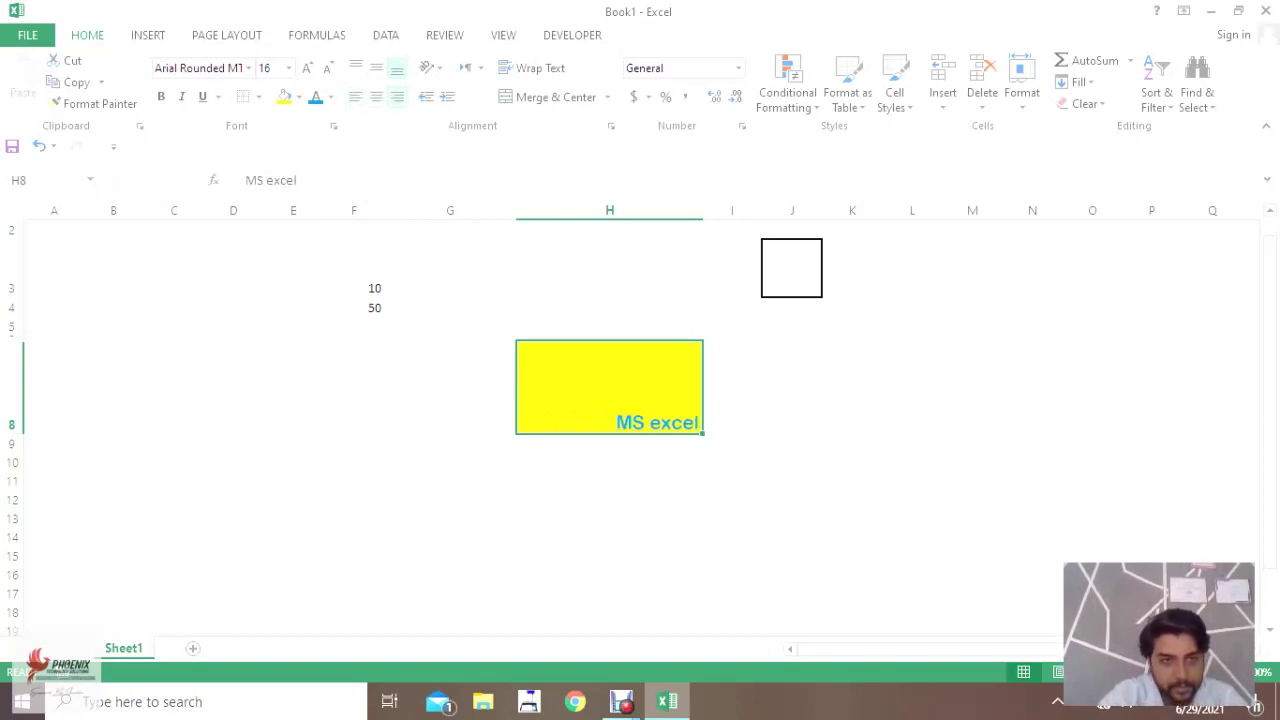
pyautogui.click(376, 96)
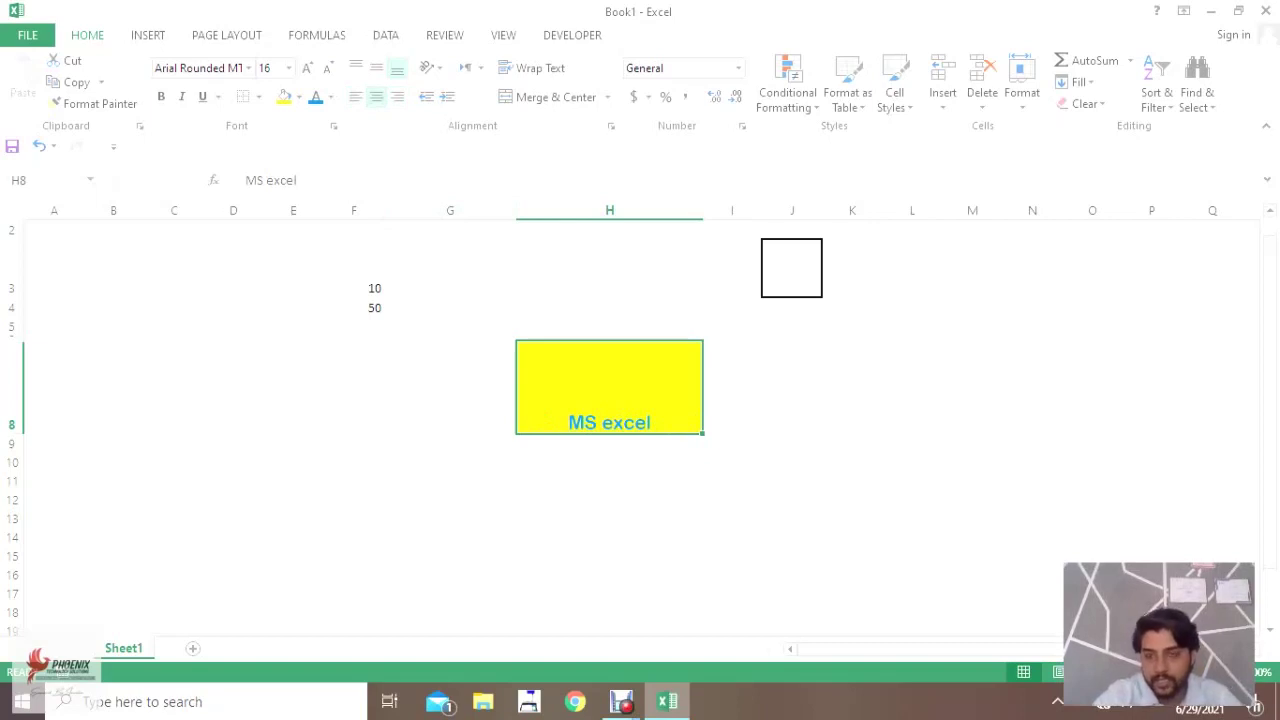